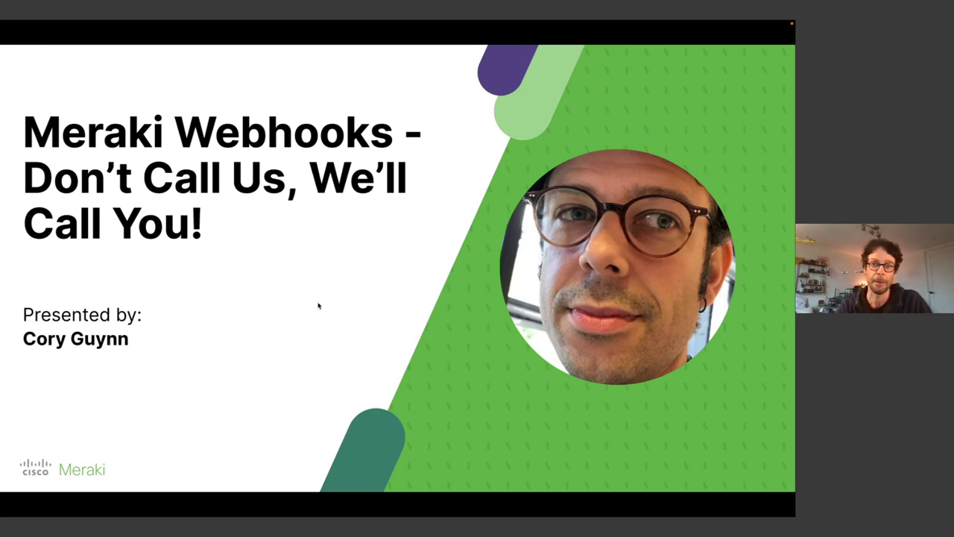
key("Right")
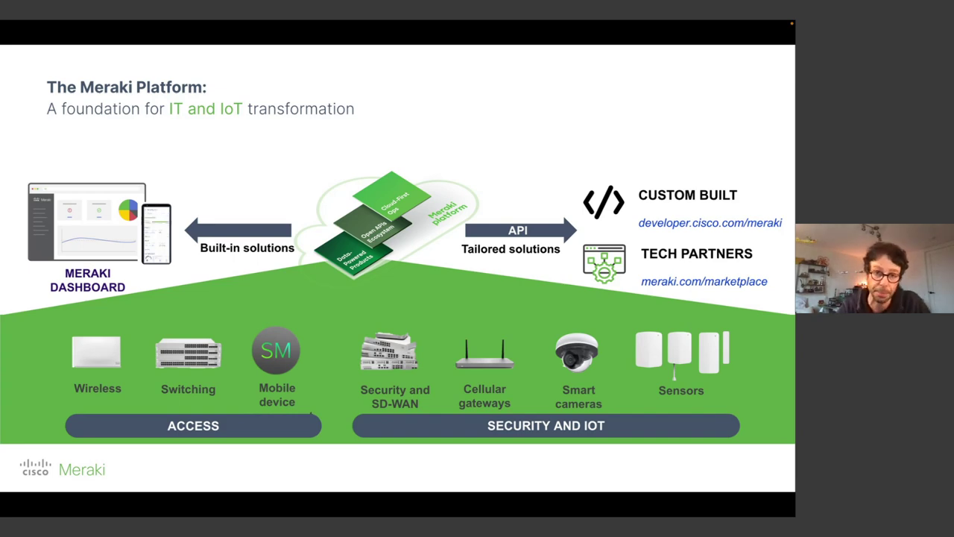
key("Right")
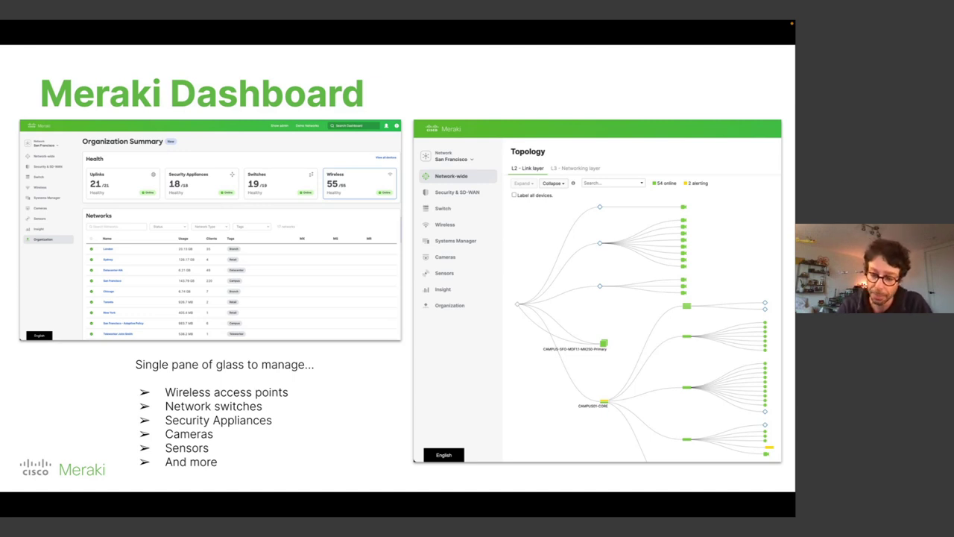
key("Right")
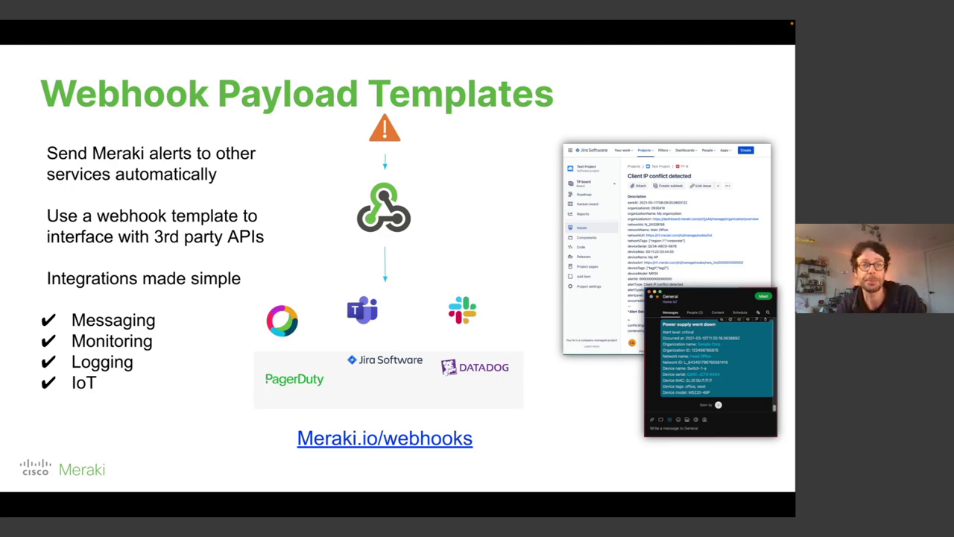
key("Right")
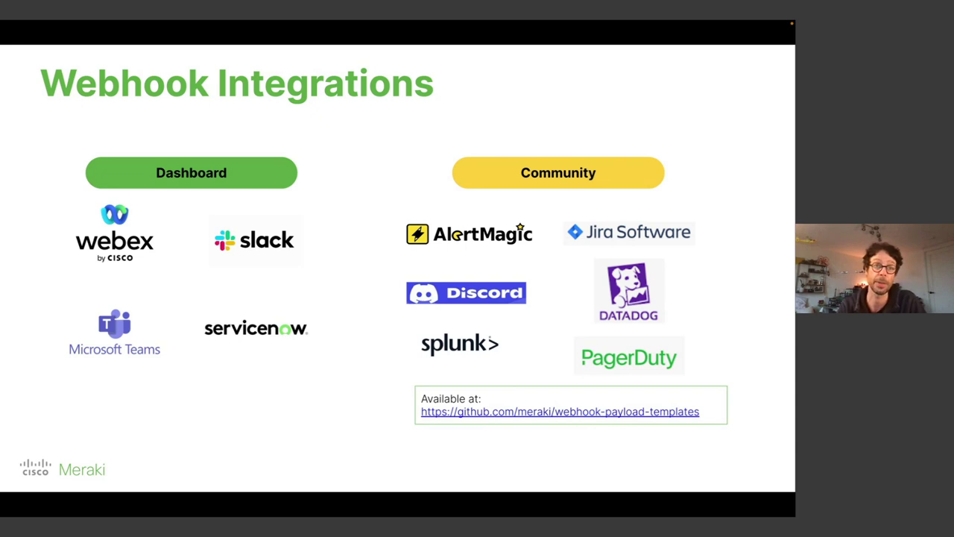
key("Right")
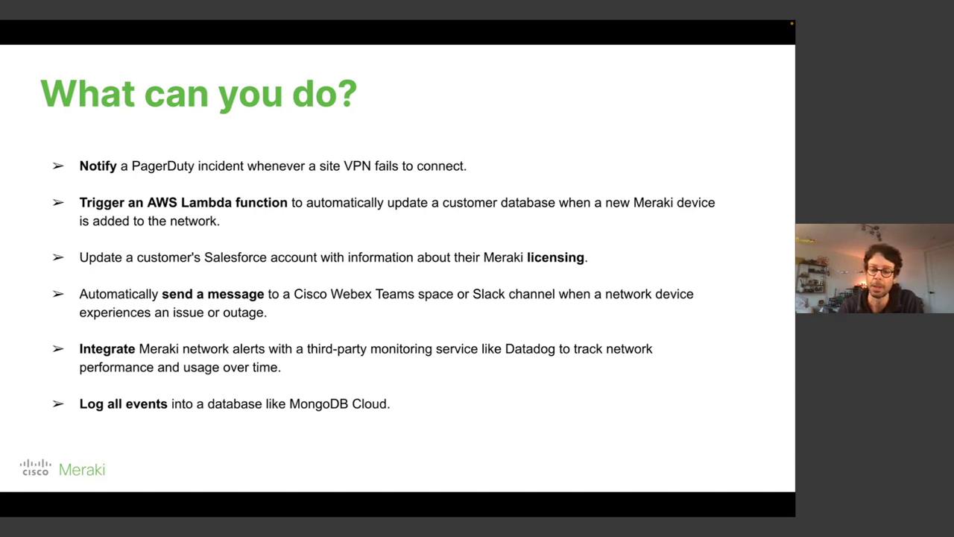
key("Right")
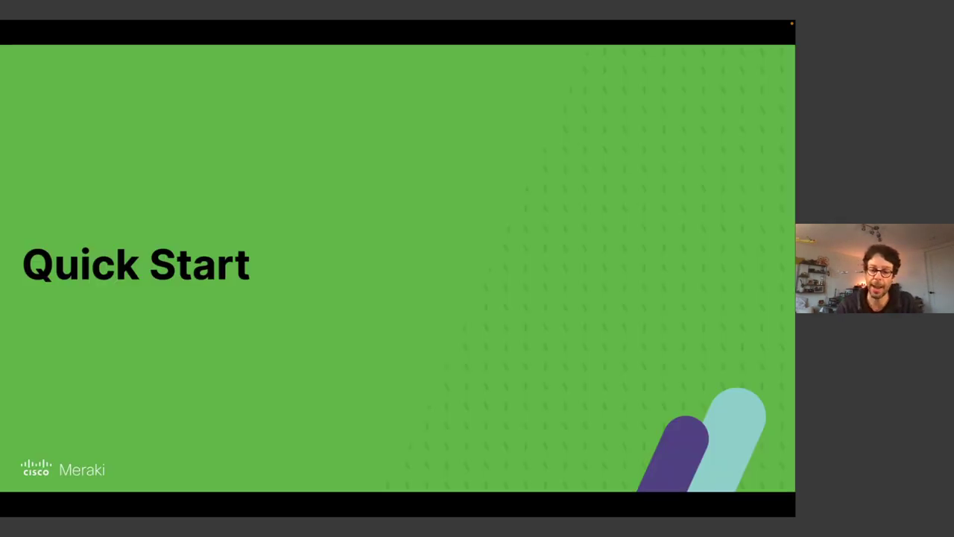
key("Right")
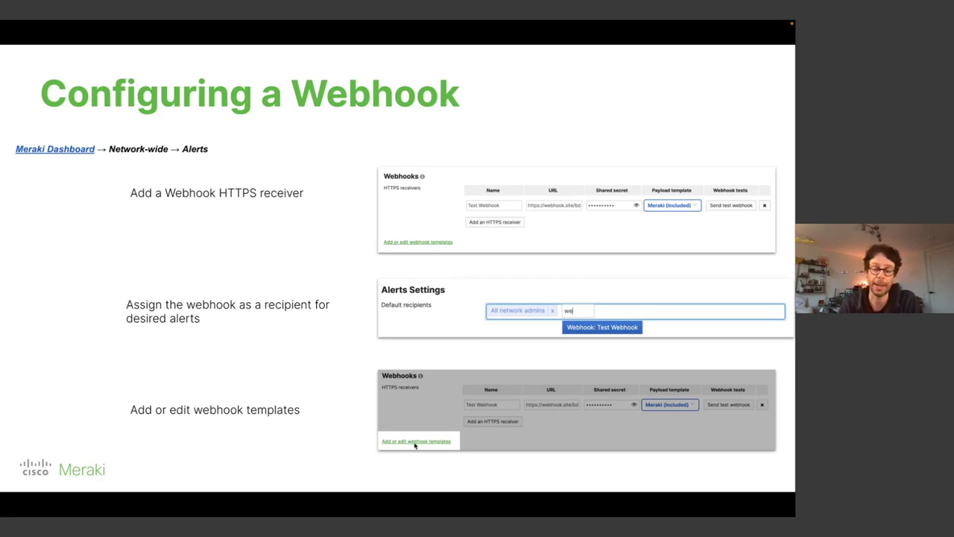
key("Right")
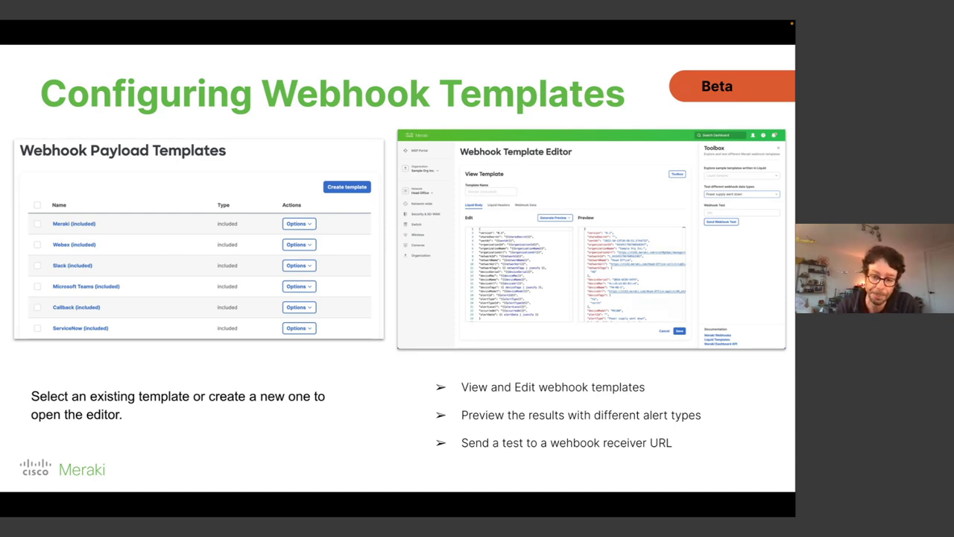
key("Right")
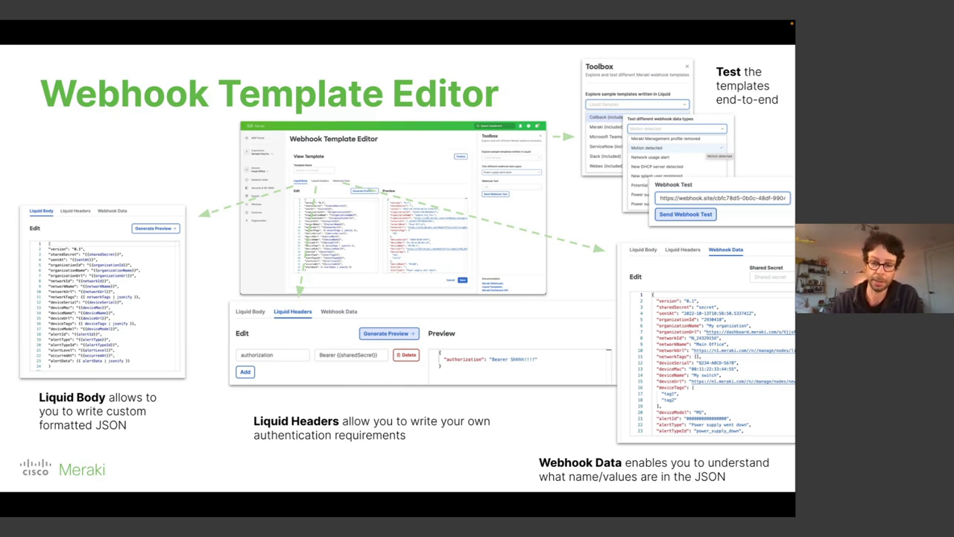
key("Right")
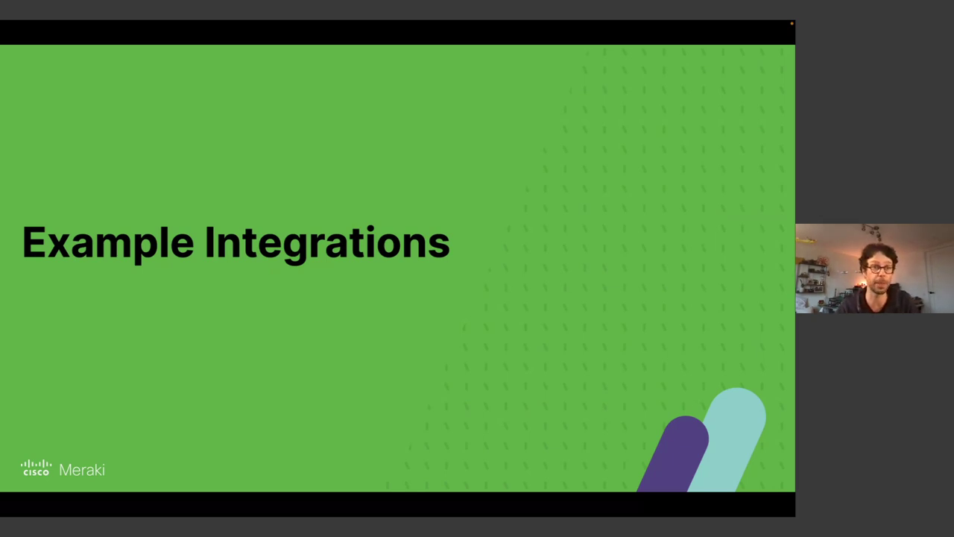
key("Right")
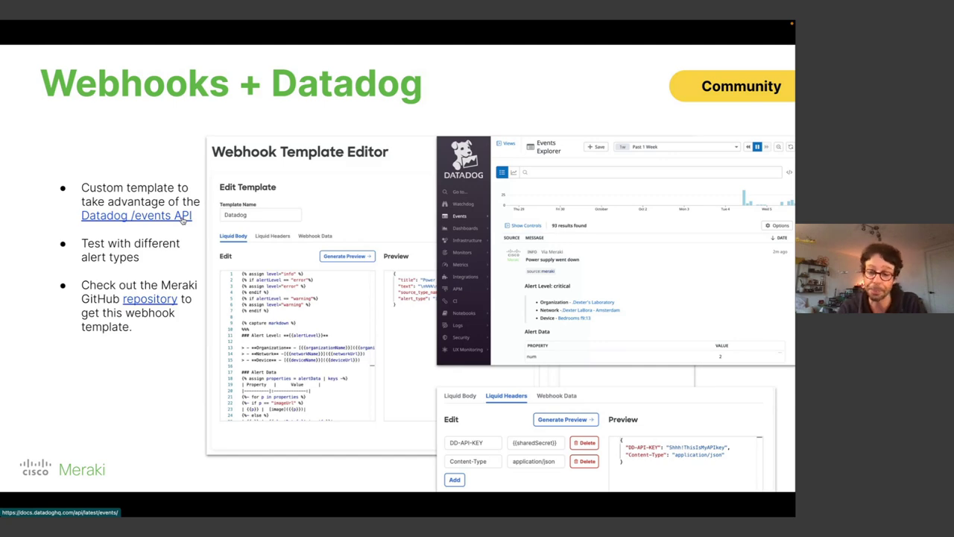
key("Right")
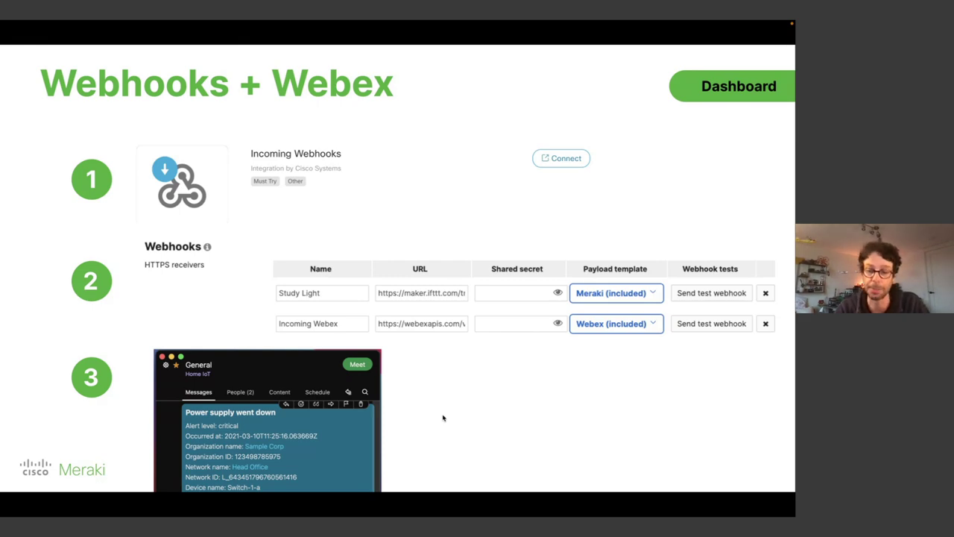
key("Right")
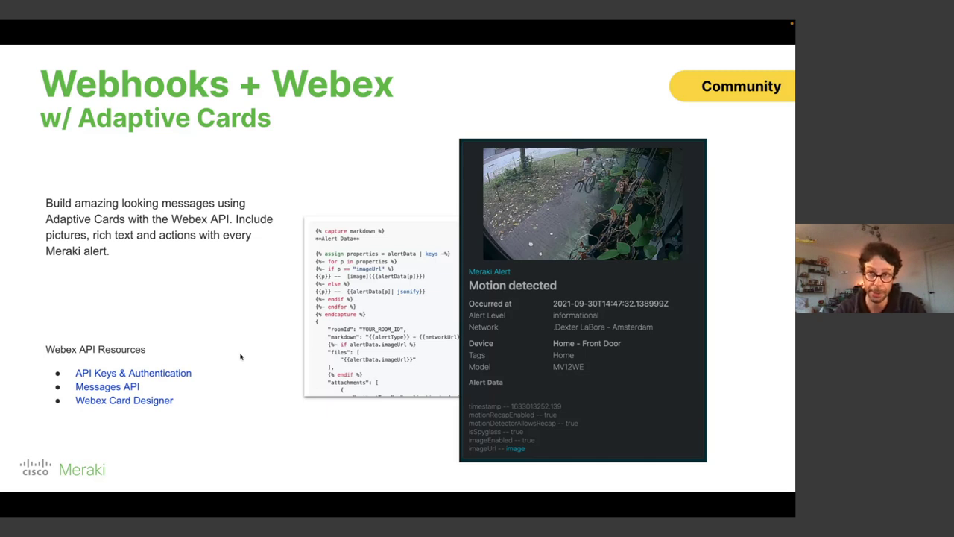
key("Right")
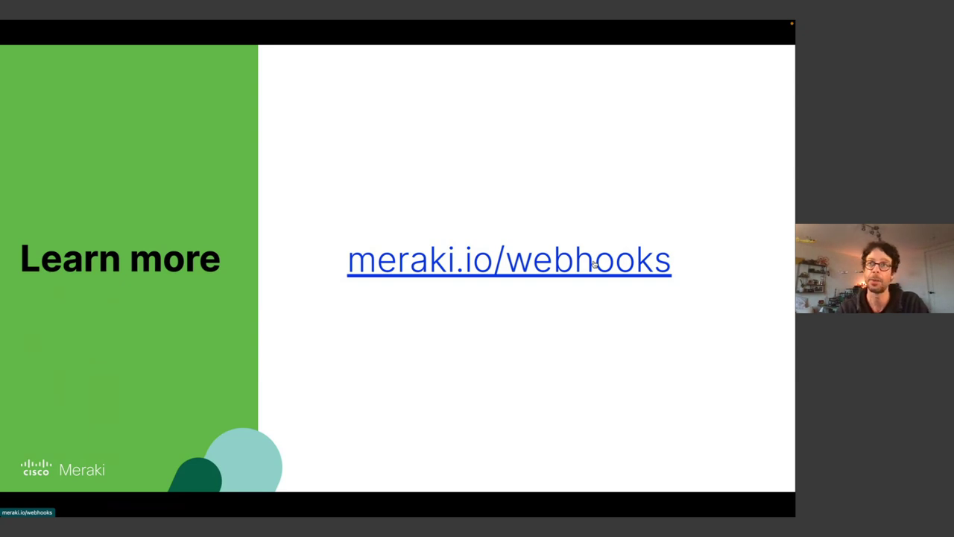
key("Right")
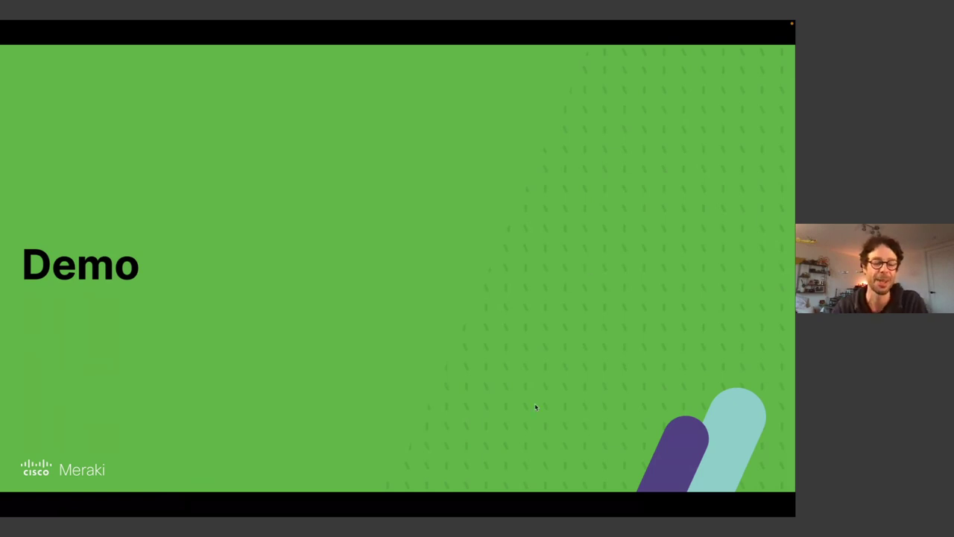
Exit the slideshow at the Demo slide and switch to the Meraki webhooks documentation page.
mouse_move(462, 452)
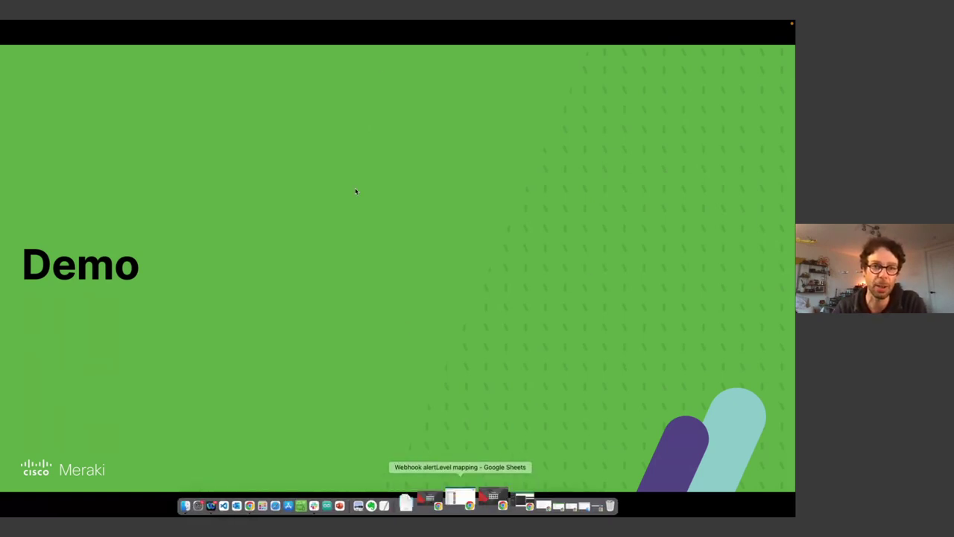
key("Escape")
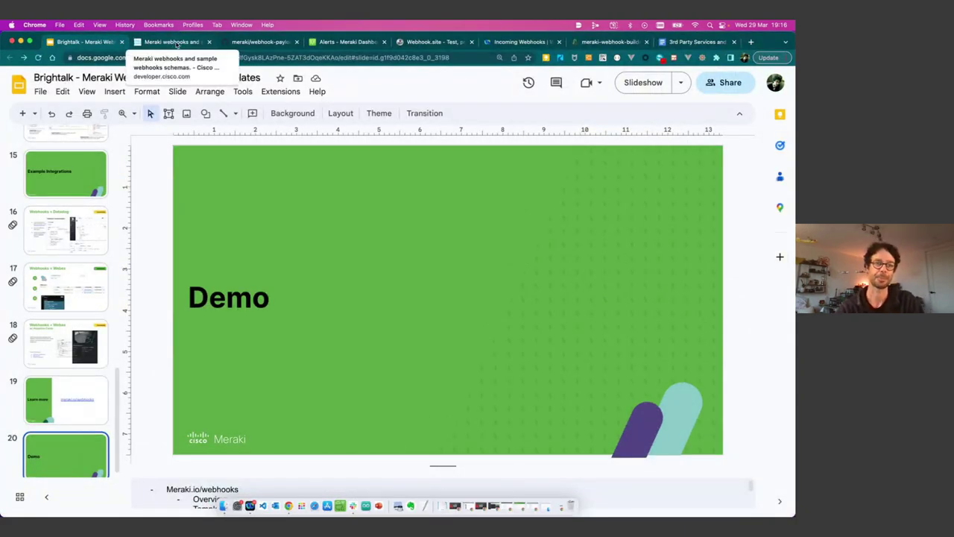
left_click(176, 43)
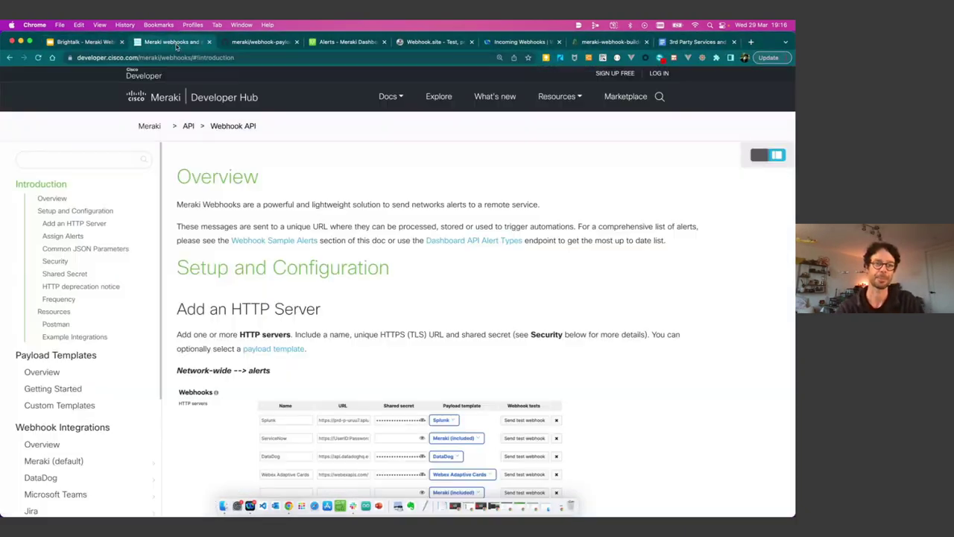
Go to the Meraki Developer Hub home page and open the Webhooks documentation from there.
left_click(165, 97)
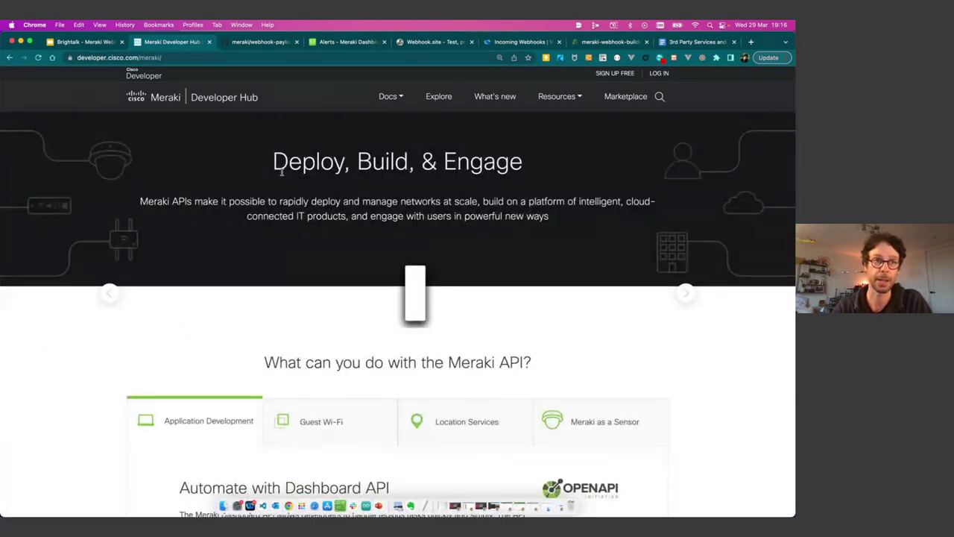
left_click(38, 58)
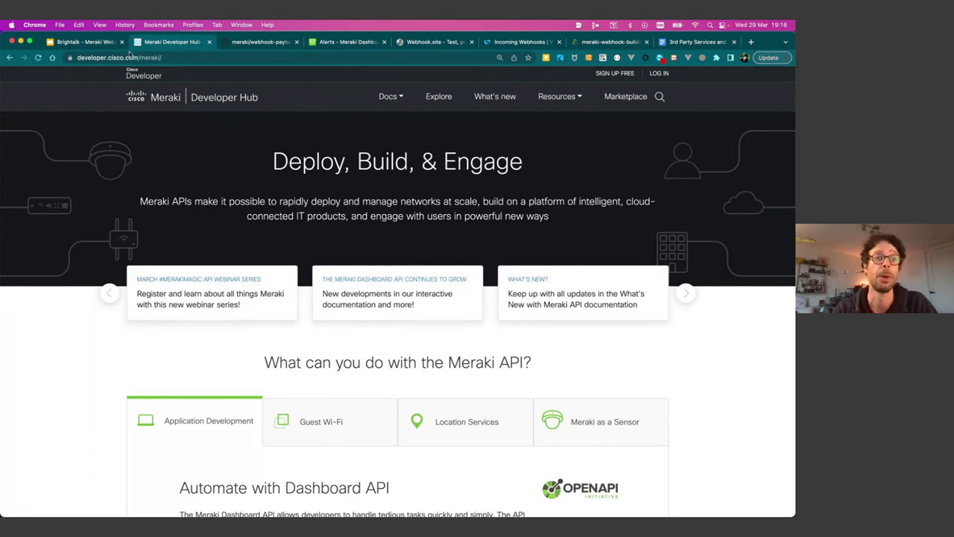
left_click(130, 57)
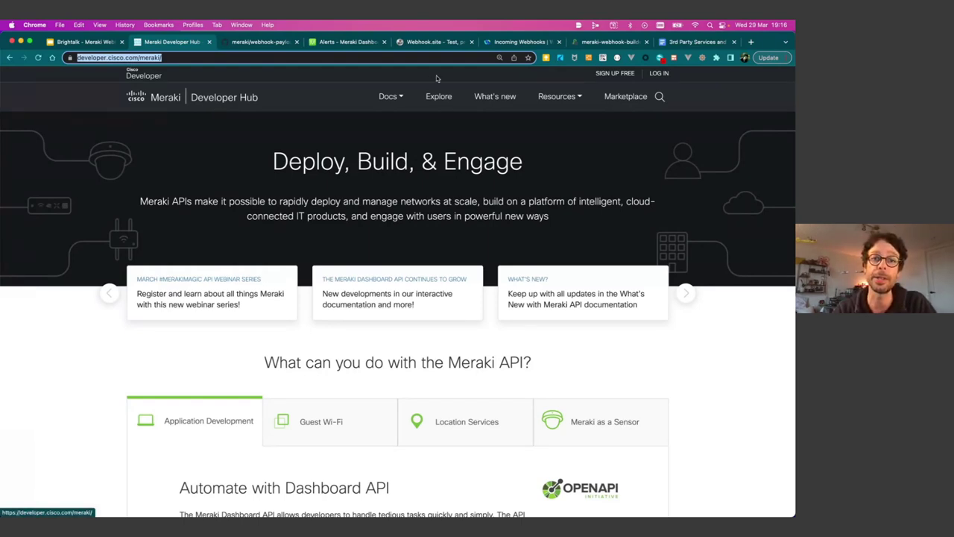
mouse_move(390, 98)
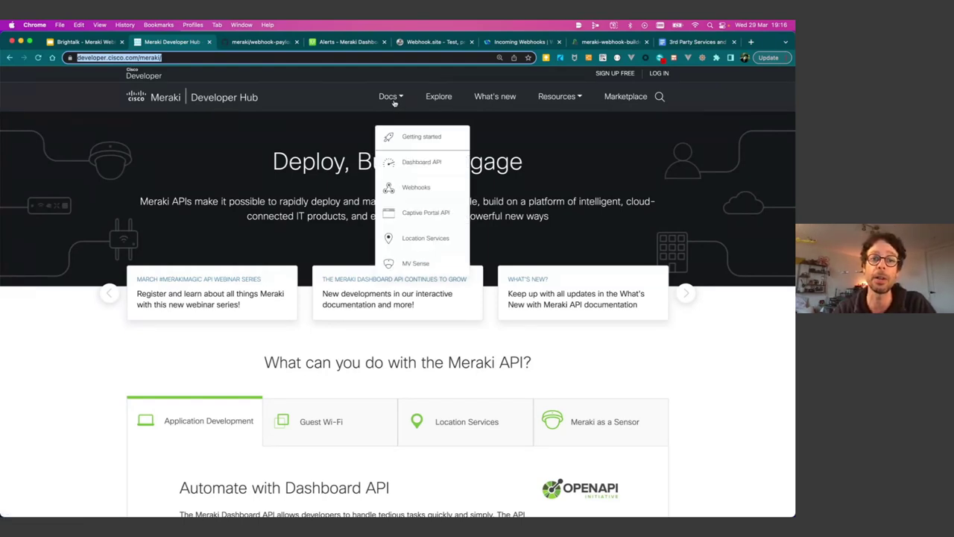
left_click(414, 189)
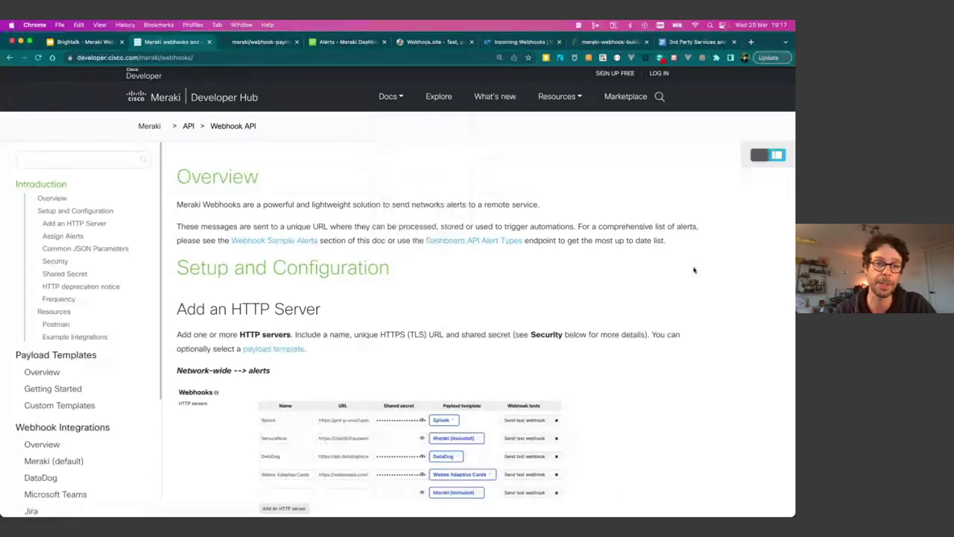
Read the webhooks introduction from Setup and Configuration through the Common JSON Parameters table to the Security section.
scroll(693, 270, "down", 3)
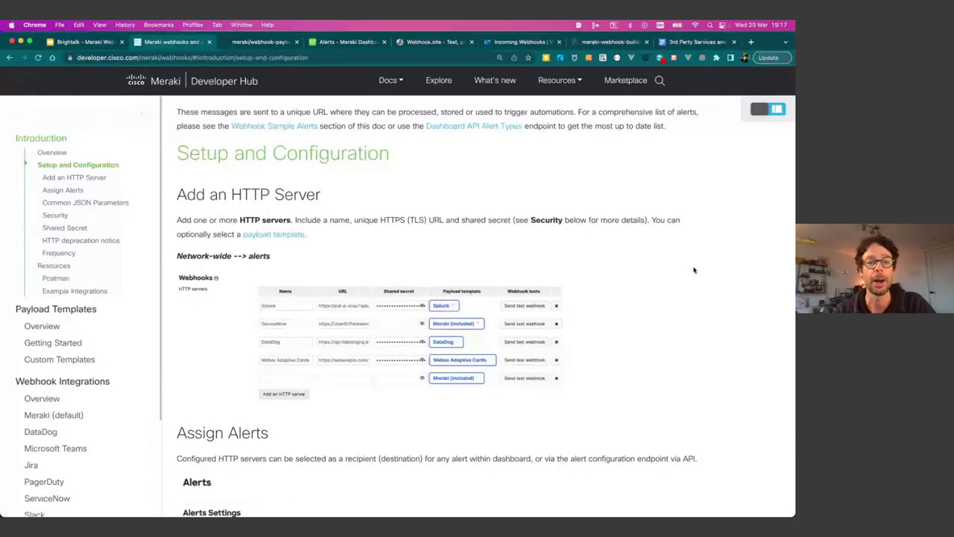
scroll(694, 270, "down", 2)
scroll(693, 270, "down", 8)
scroll(694, 270, "down", 5)
scroll(693, 269, "down", 1)
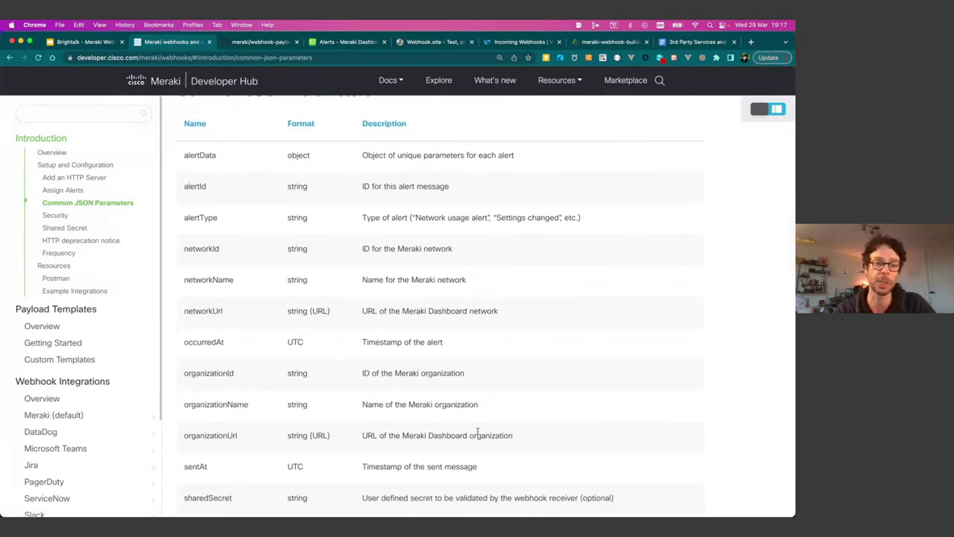
scroll(489, 370, "down", 2)
scroll(490, 370, "up", 1)
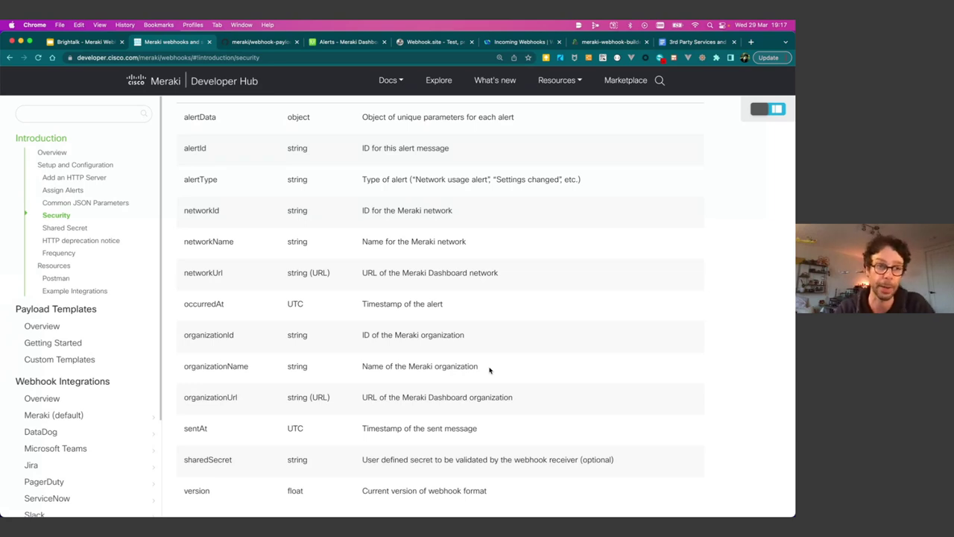
scroll(490, 370, "down", 2)
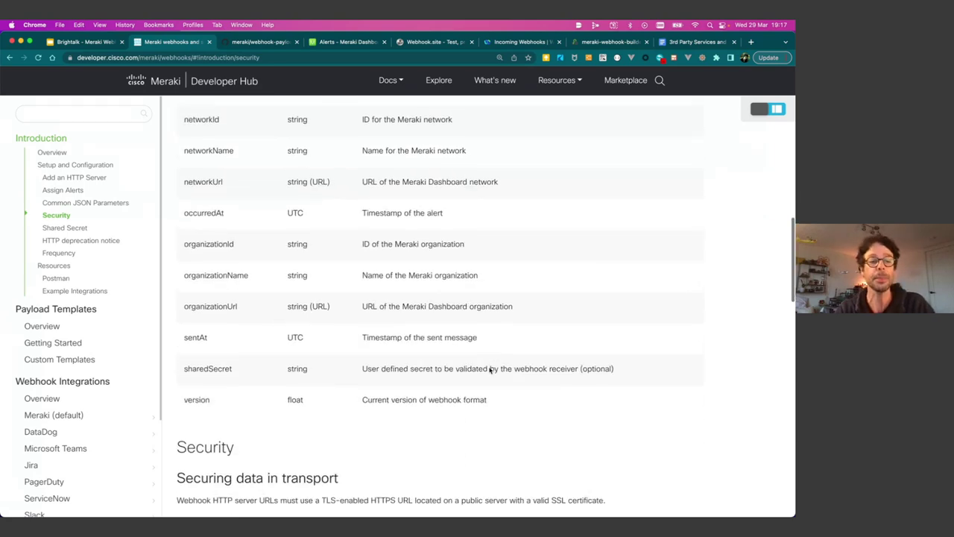
Open the Payload Templates overview and read it through the "How does this help?" section.
left_click(76, 313)
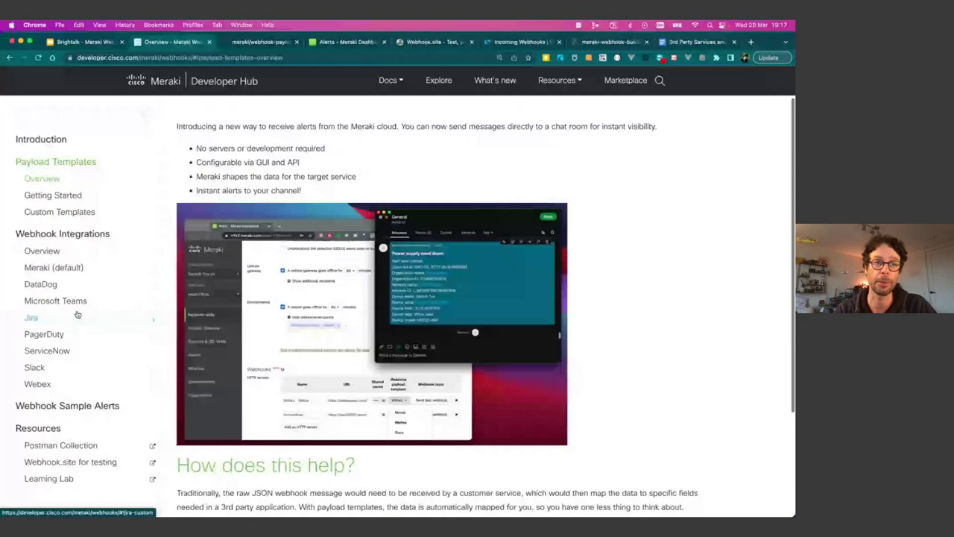
scroll(77, 314, "up", 1)
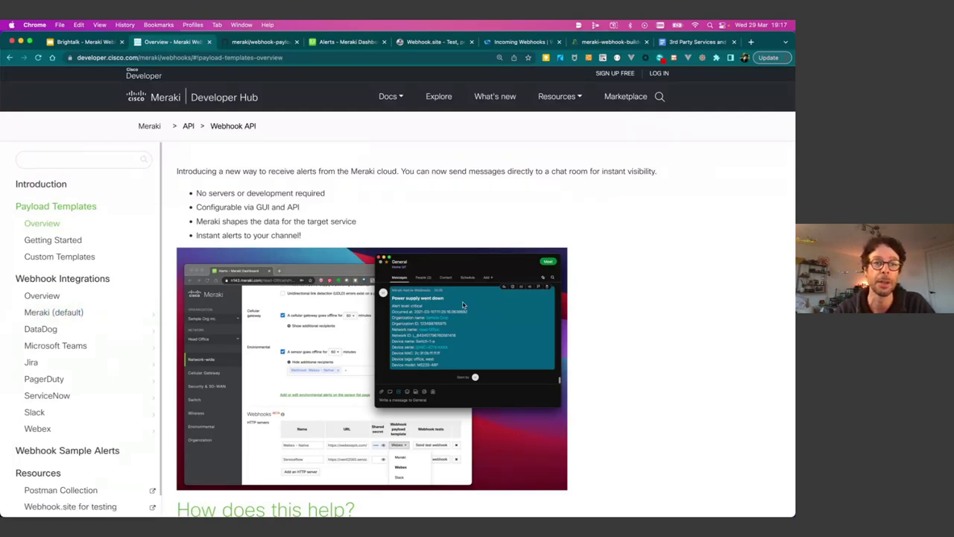
scroll(450, 304, "down", 5)
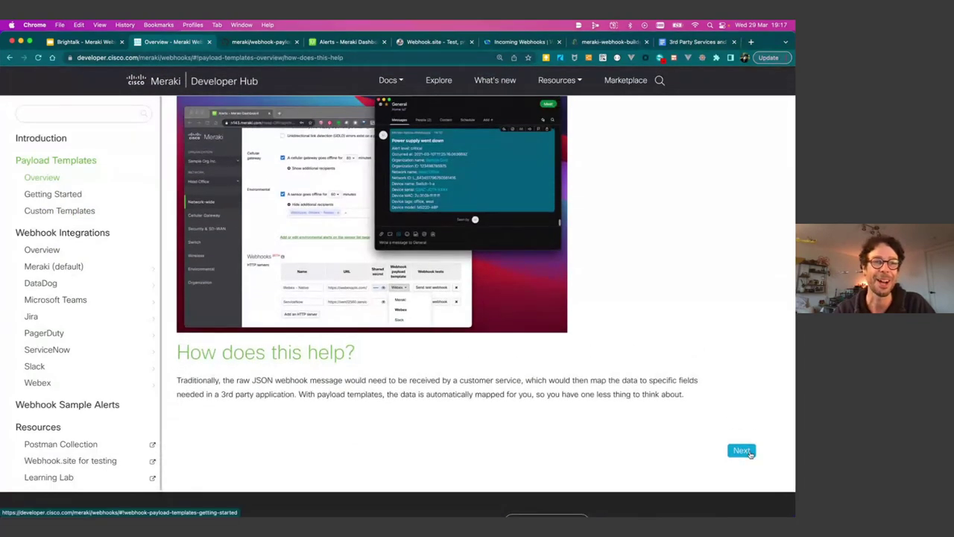
Continue to the payload templates Getting Started page and examine the HTTPS receivers example with its template choices.
left_click(749, 454)
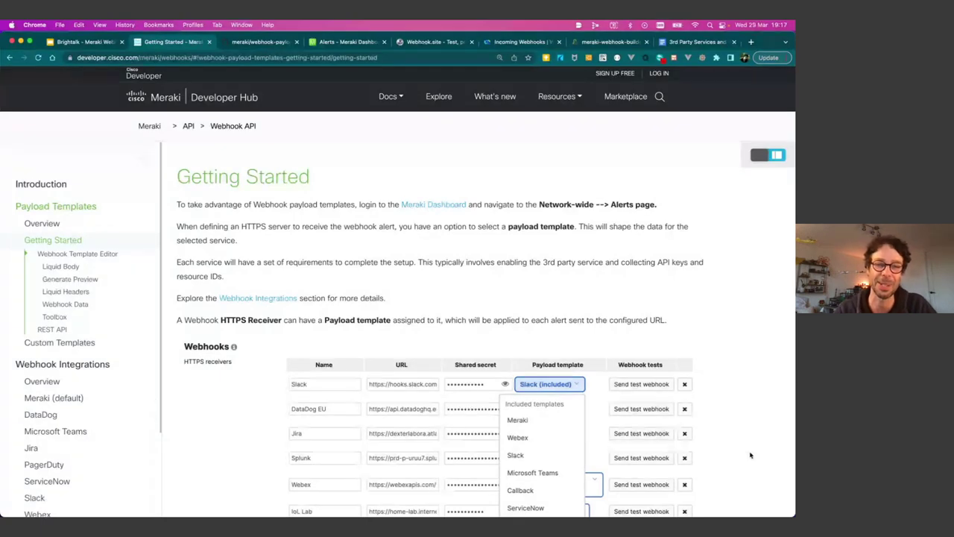
scroll(751, 455, "down", 2)
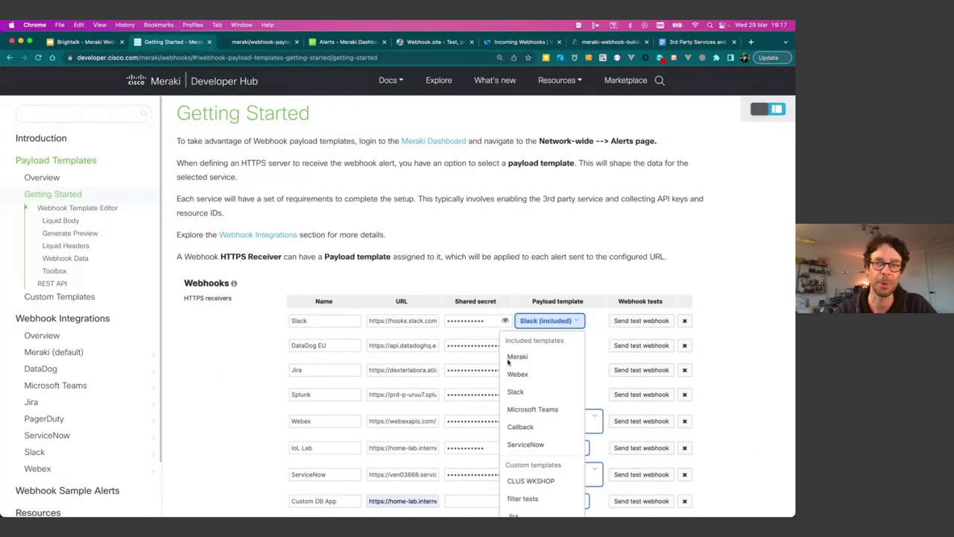
scroll(632, 396, "down", 1)
scroll(630, 396, "up", 1)
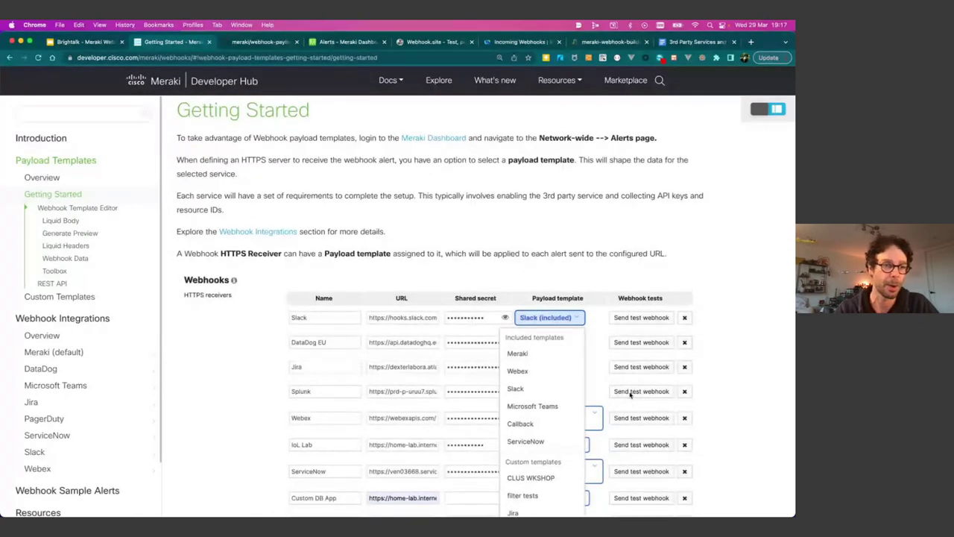
Open the Webhook Integrations overview and follow its link to the webhook-payload-templates GitHub repository.
left_click(95, 321)
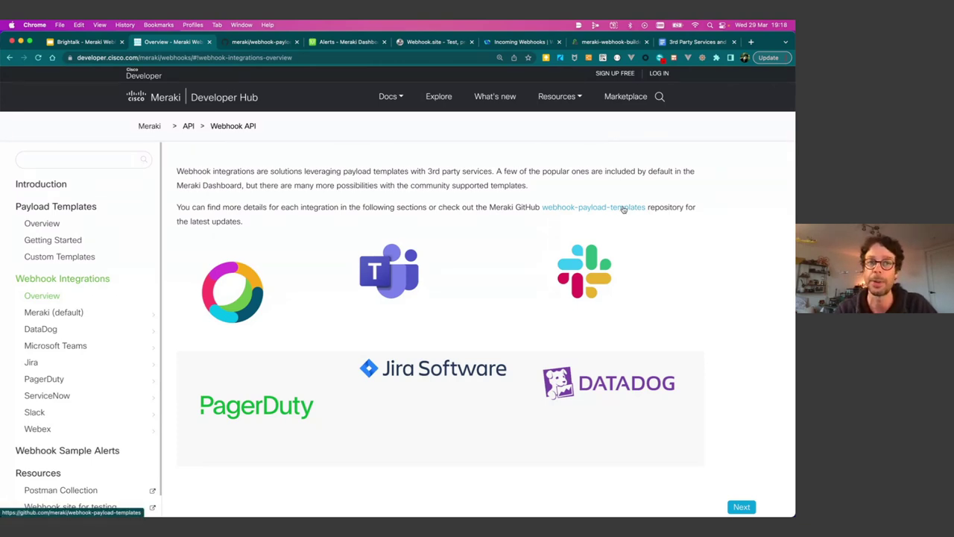
left_click(624, 208)
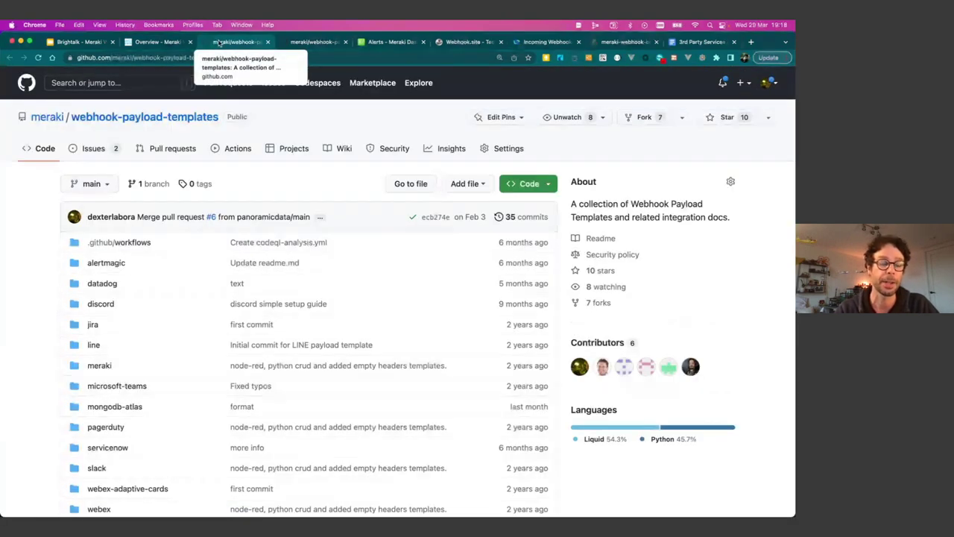
Look over the repository's template folders, open the datadog folder, and read its readme through the Templates section.
scroll(129, 249, "down", 2)
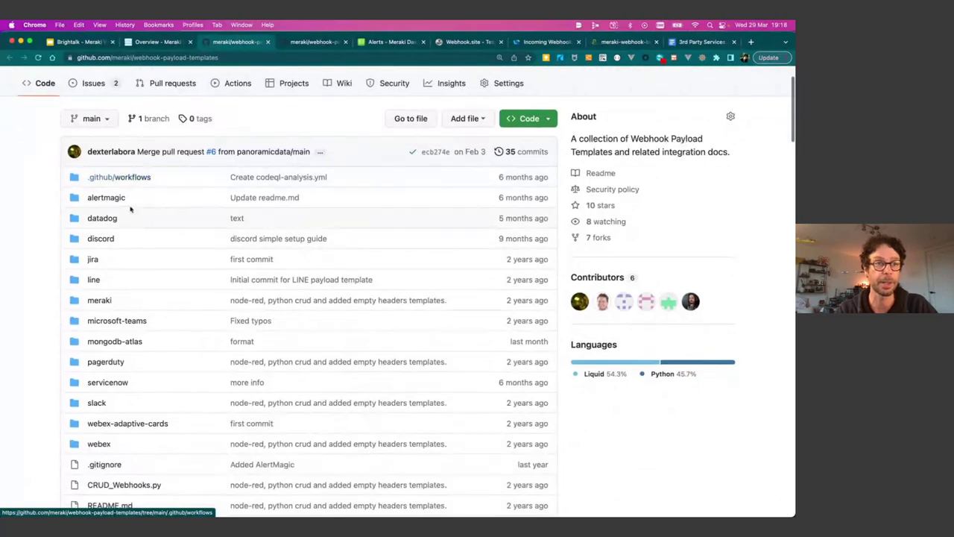
scroll(79, 402, "down", 1)
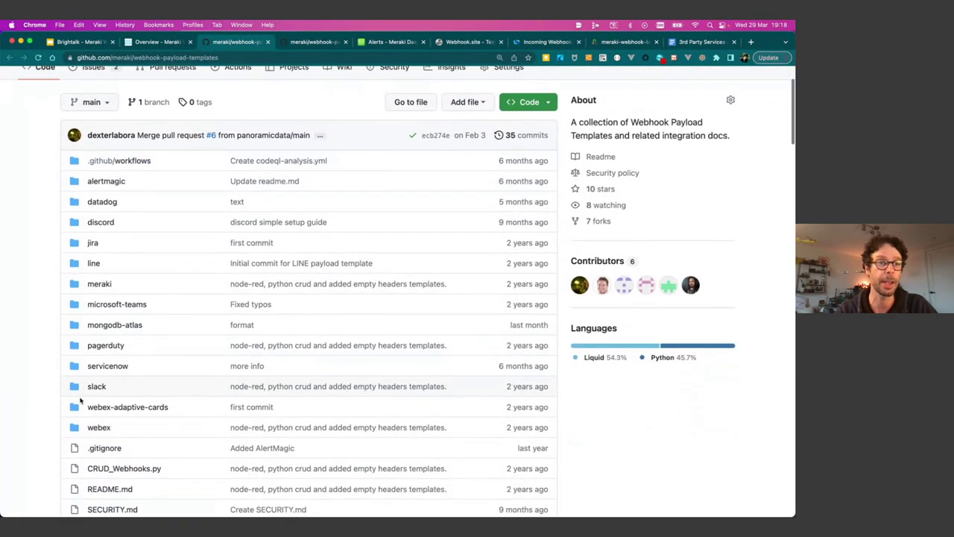
left_click(110, 210)
scroll(65, 328, "down", 4)
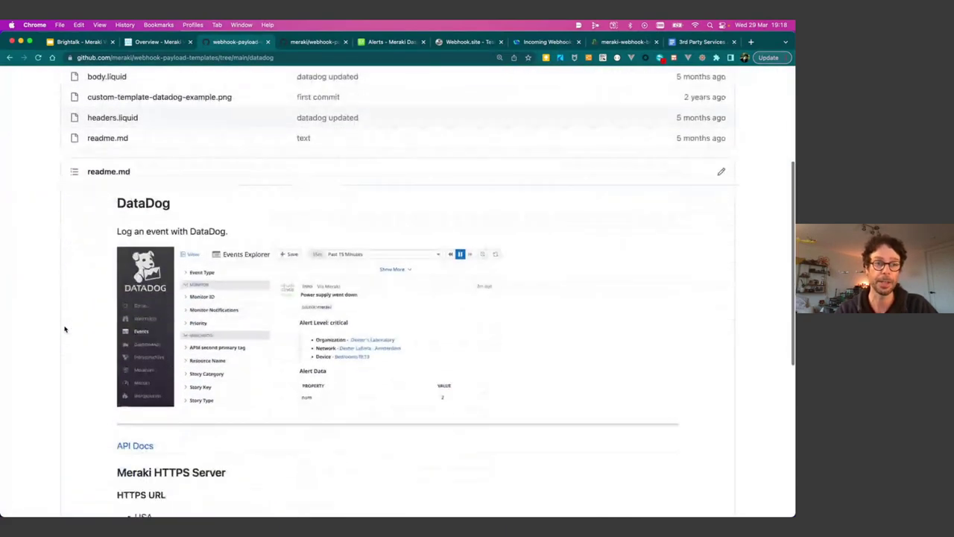
scroll(106, 338, "down", 3)
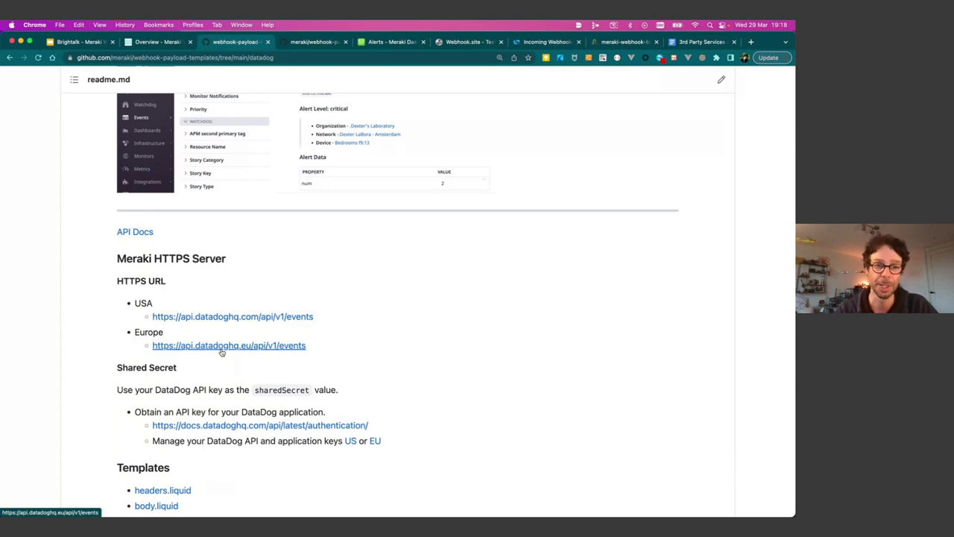
scroll(221, 352, "down", 2)
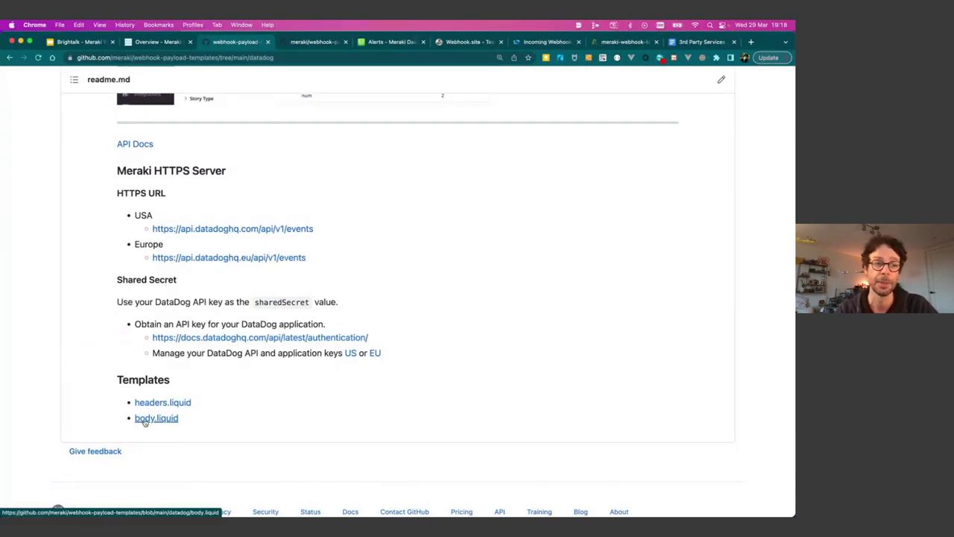
Open the DataDog headers.liquid template and examine its header definitions, highlighting the {{sharedSecret}} placeholder in the DD-API-KEY line.
left_click(168, 405)
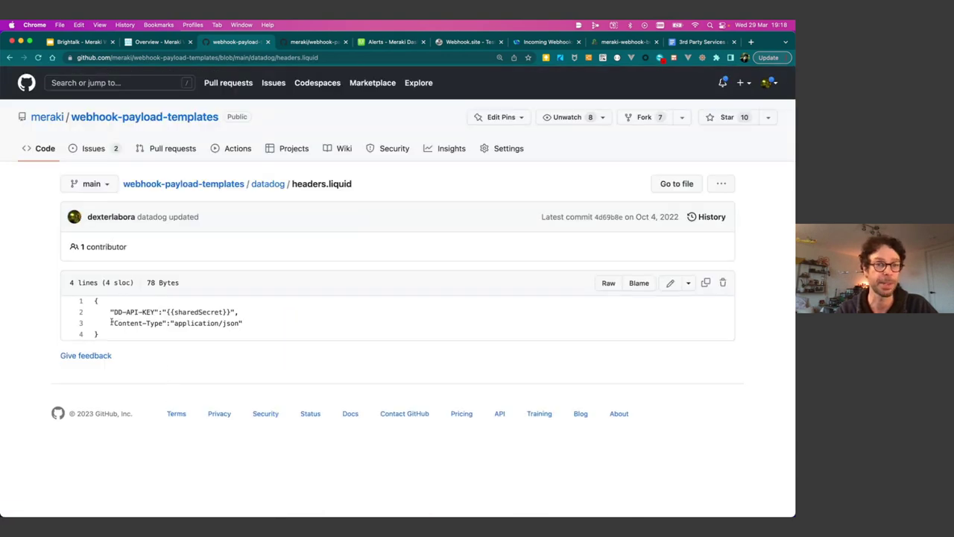
left_click_drag(104, 336, 92, 306)
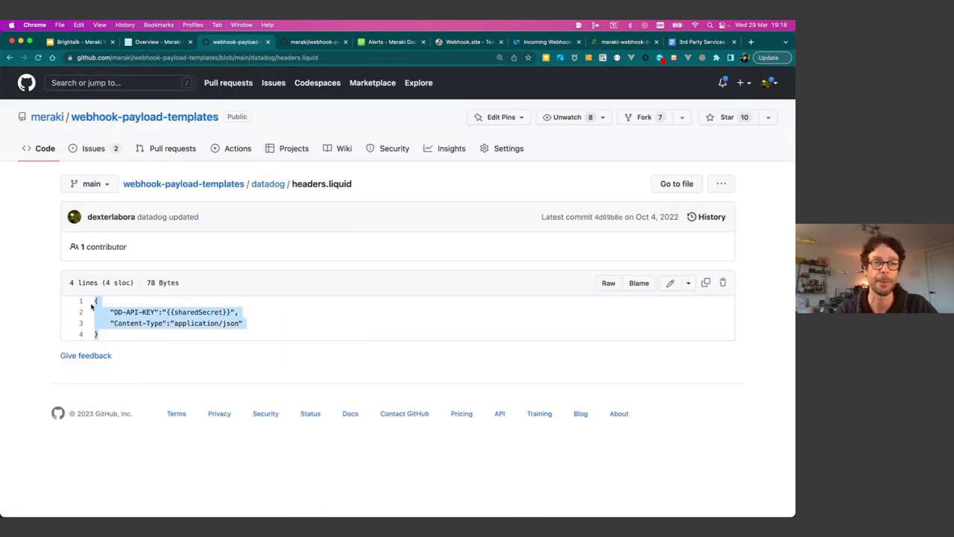
left_click(246, 326)
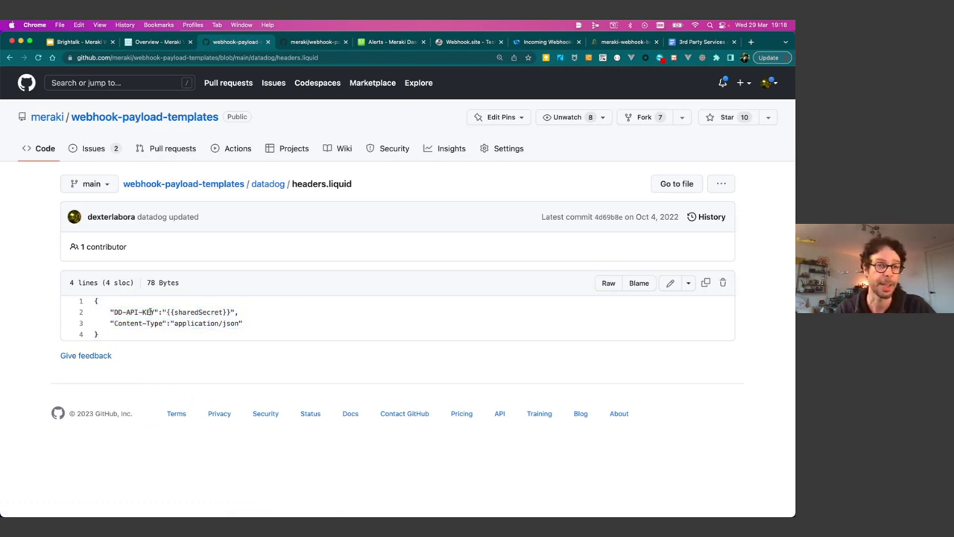
left_click_drag(113, 313, 234, 313)
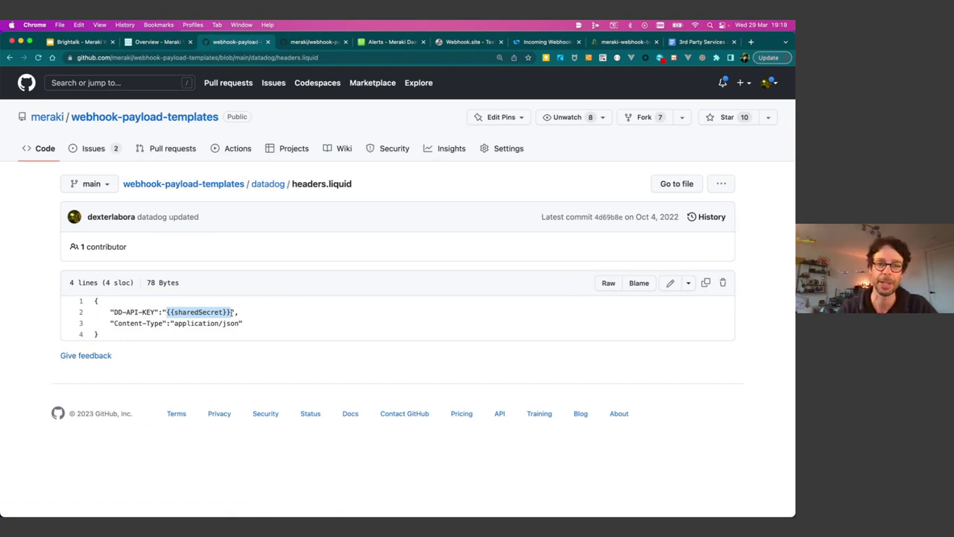
Return to the datadog folder, open body.liquid, and examine its alert level conditions, markdown capture and final JSON body.
left_click(257, 191)
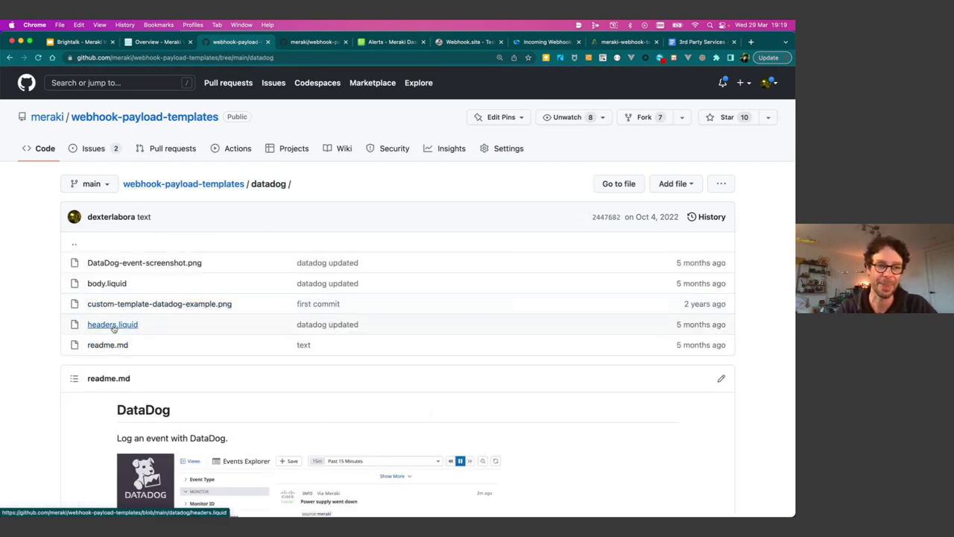
left_click(105, 284)
scroll(361, 345, "down", 5)
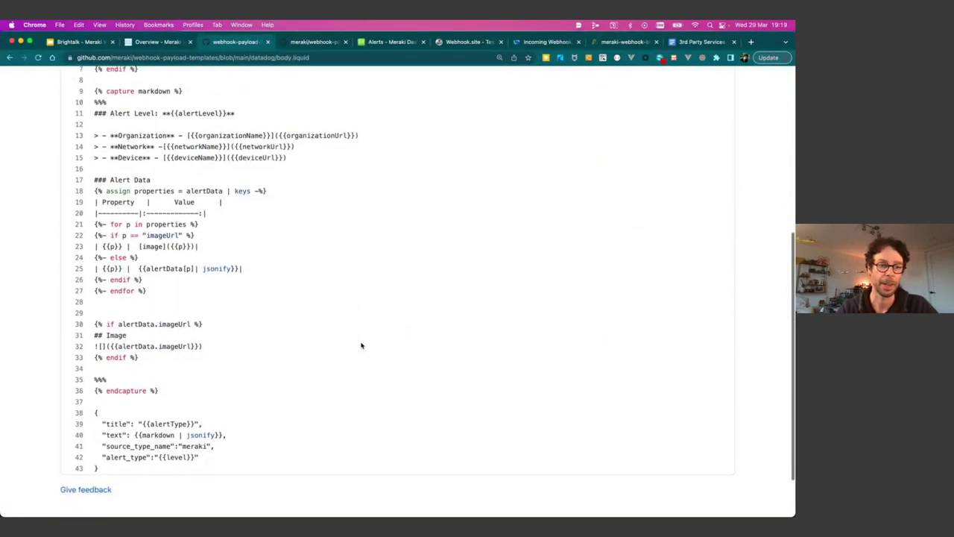
scroll(361, 345, "up", 4)
scroll(361, 346, "up", 1)
scroll(361, 345, "up", 1)
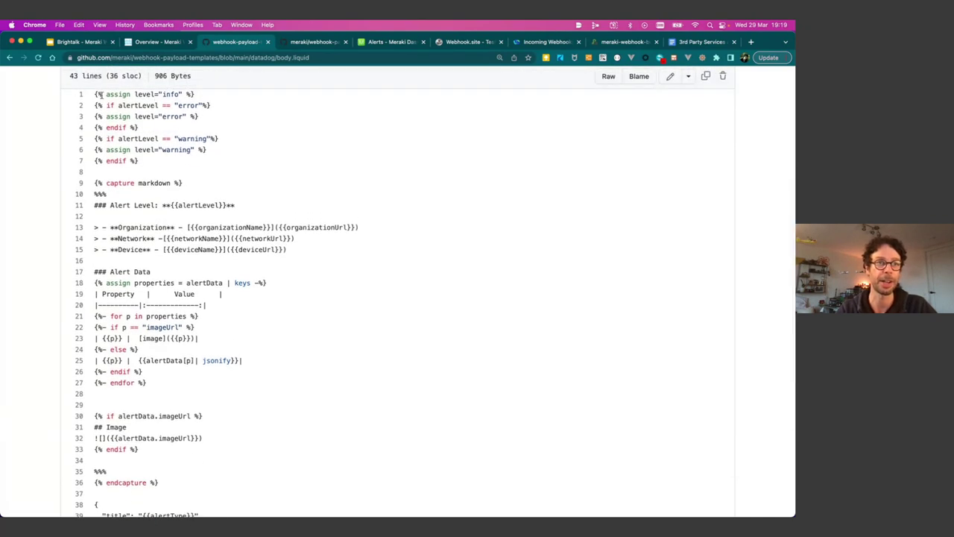
left_click_drag(95, 94, 156, 171)
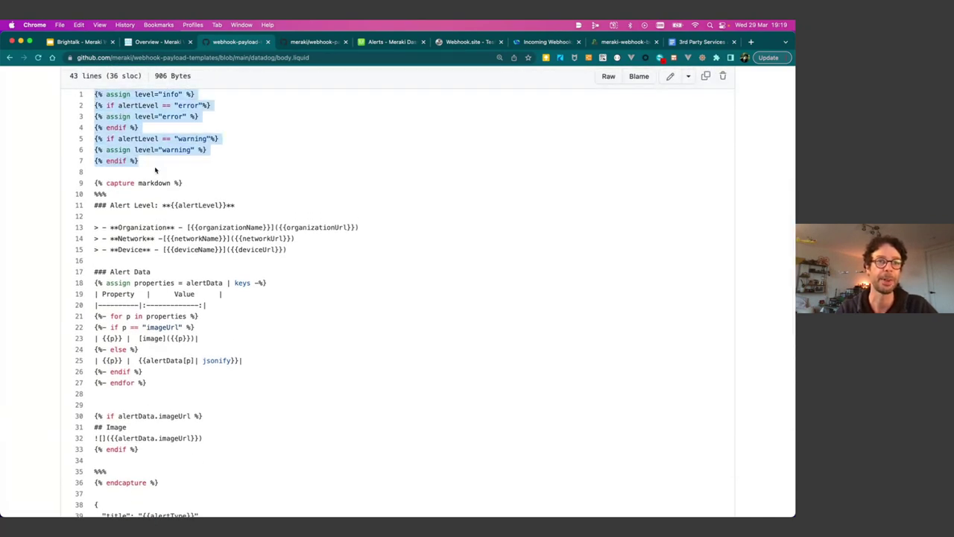
left_click(167, 102)
scroll(218, 214, "down", 3)
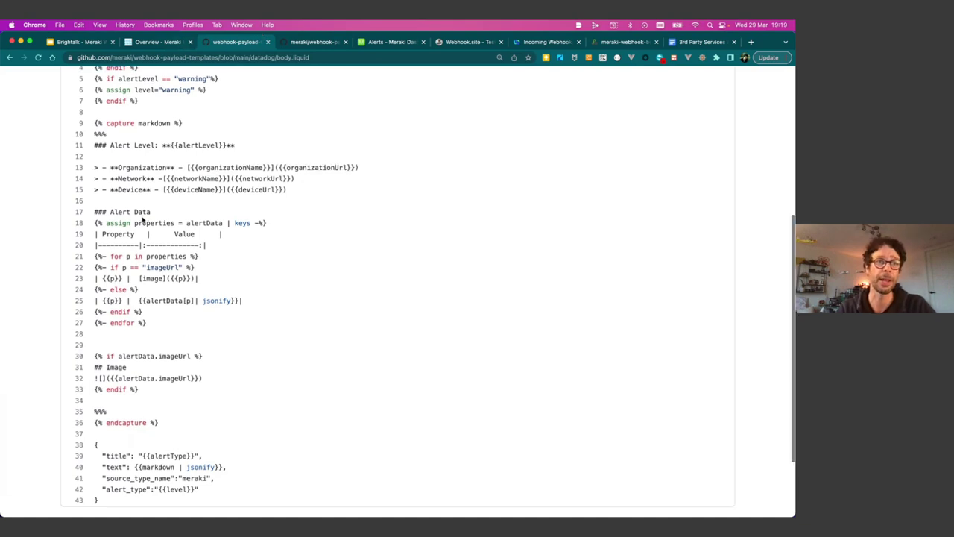
Revisit the Webhook Integrations overview, switch to the Meraki Dashboard's network-wide Alerts page, and review the alert settings through the Wireless section.
left_click(158, 43)
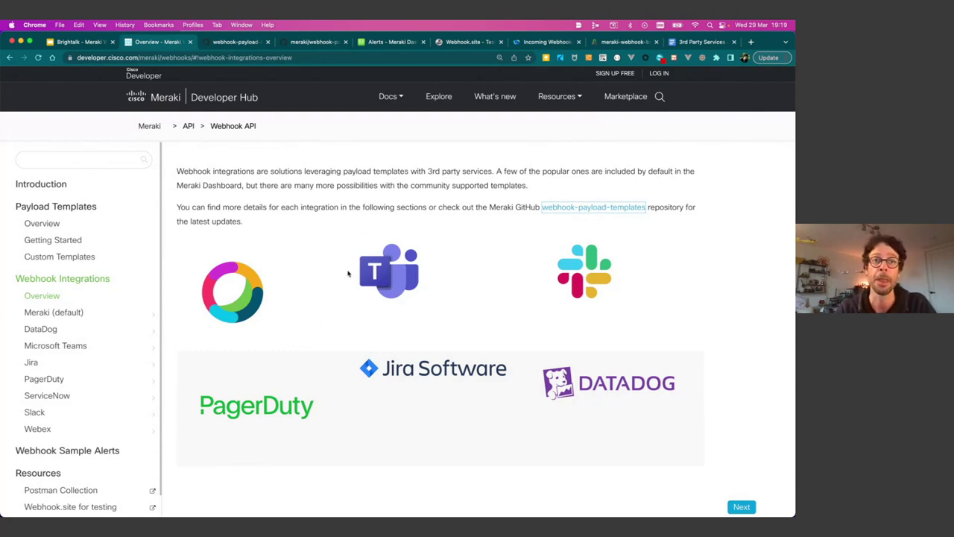
left_click(375, 42)
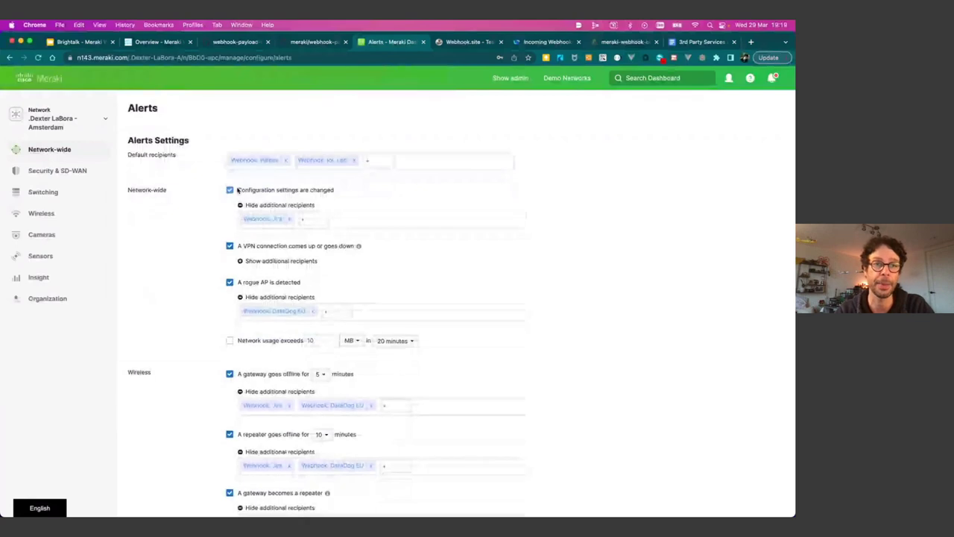
mouse_move(58, 150)
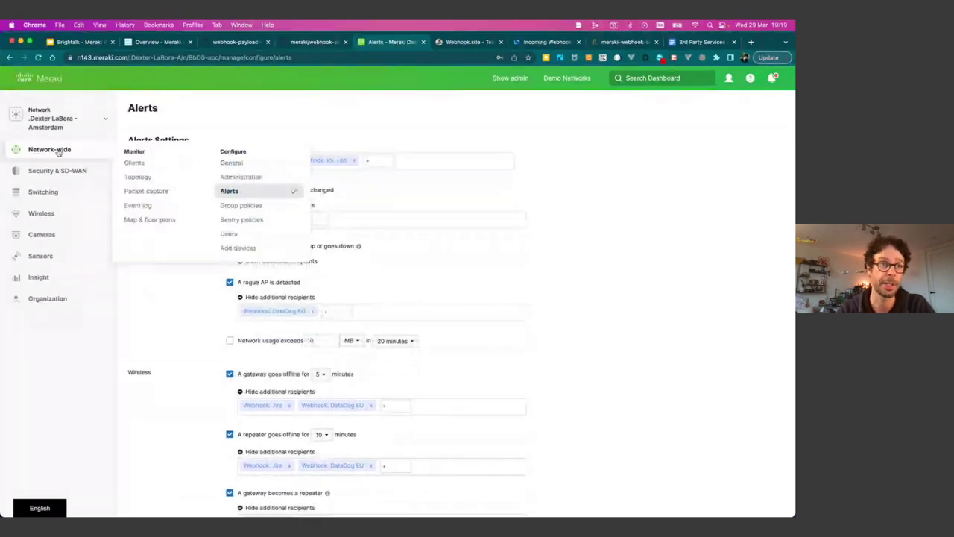
left_click(231, 191)
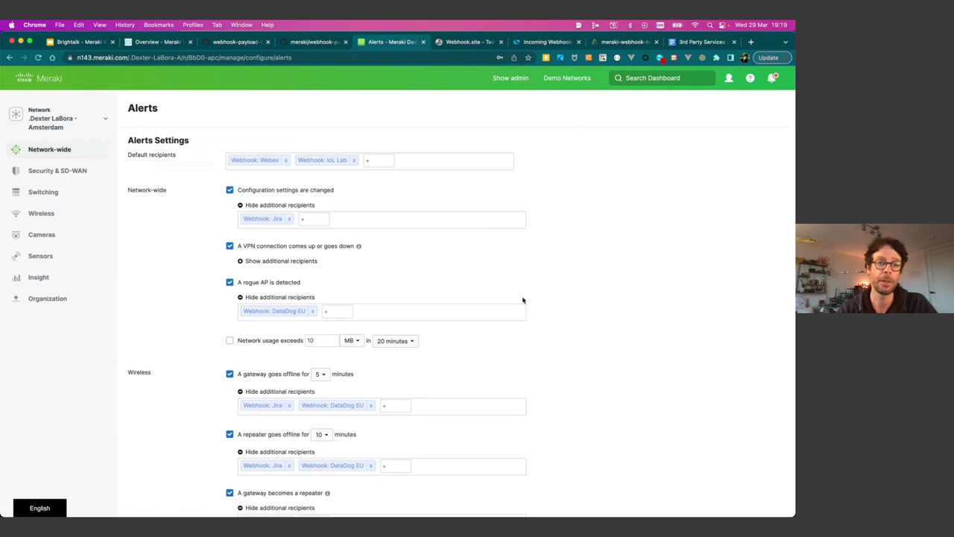
scroll(523, 300, "down", 6)
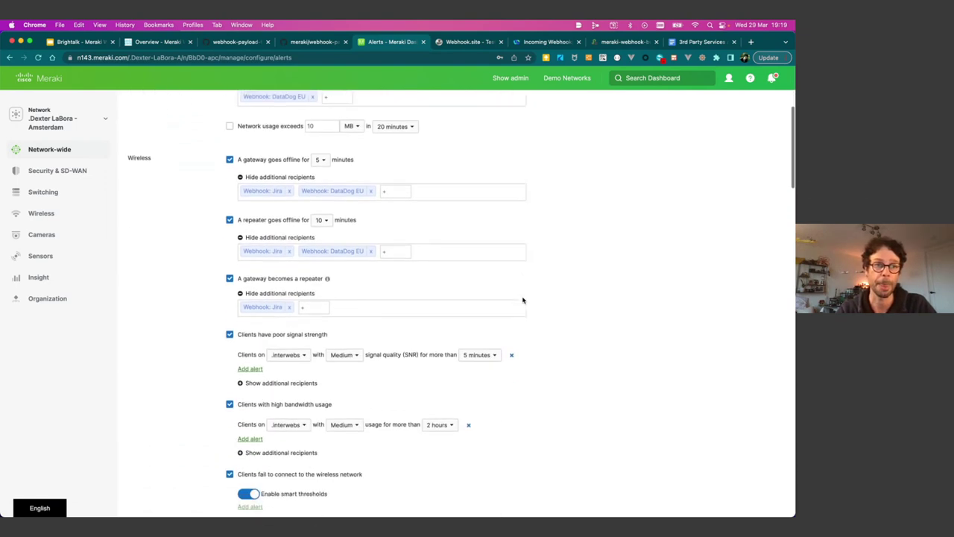
scroll(522, 299, "down", 2)
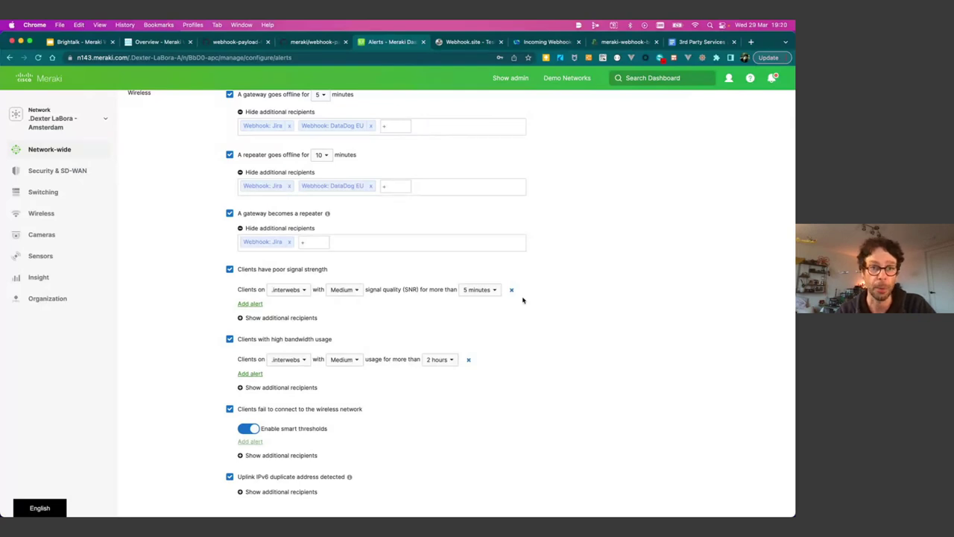
scroll(522, 300, "down", 1)
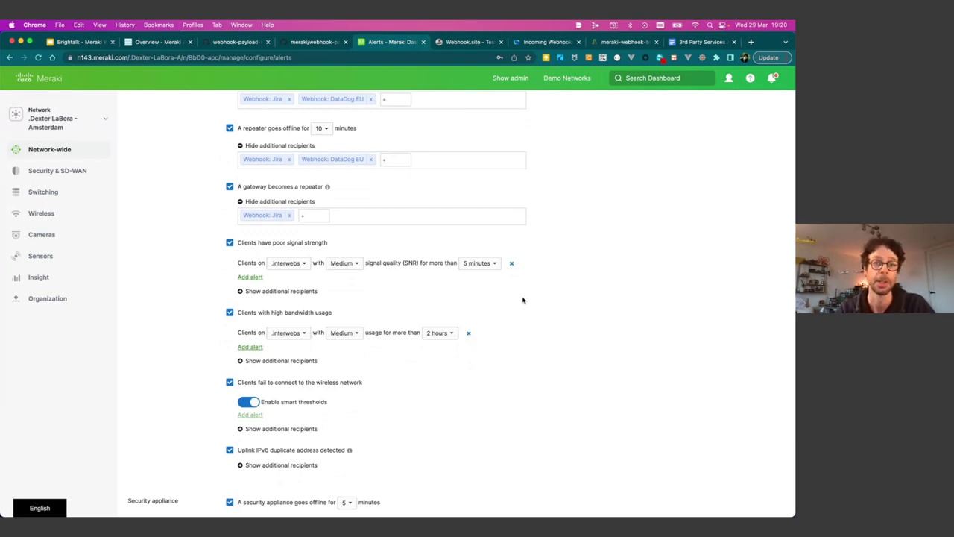
scroll(523, 300, "up", 2)
scroll(523, 300, "up", 1)
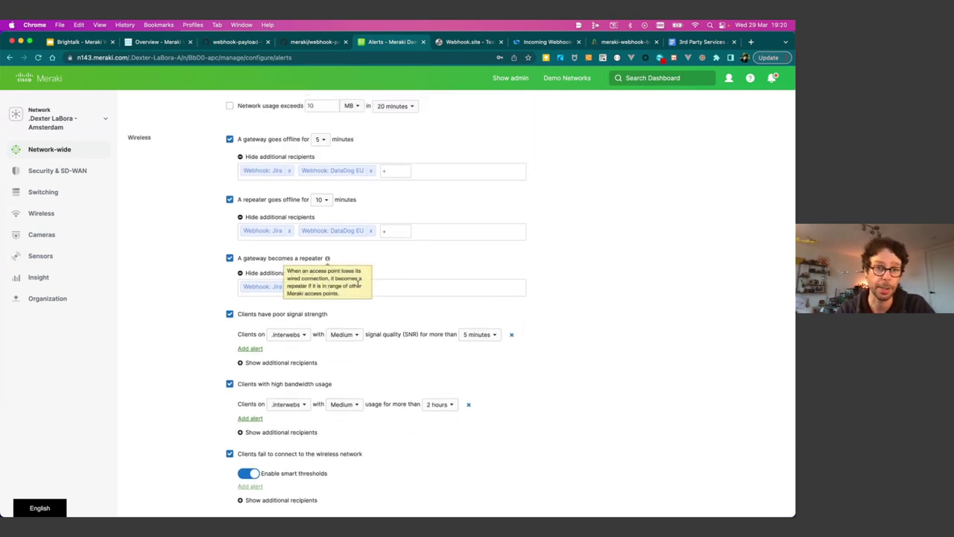
Filter the additional recipients of the "A gateway becomes a repeater" alert by "web", and clear the filter without adding any.
left_click(319, 286)
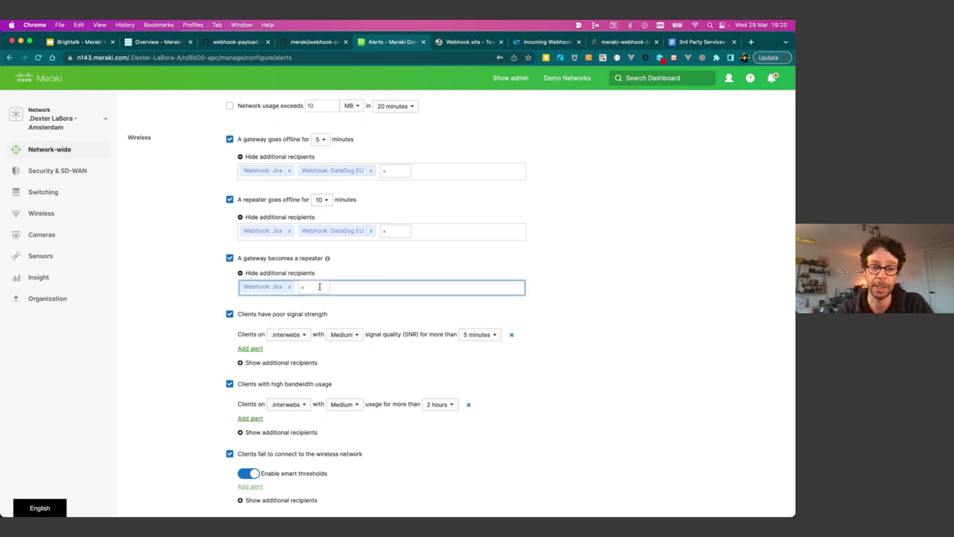
type("cg")
key("BackSpace")
key("BackSpace")
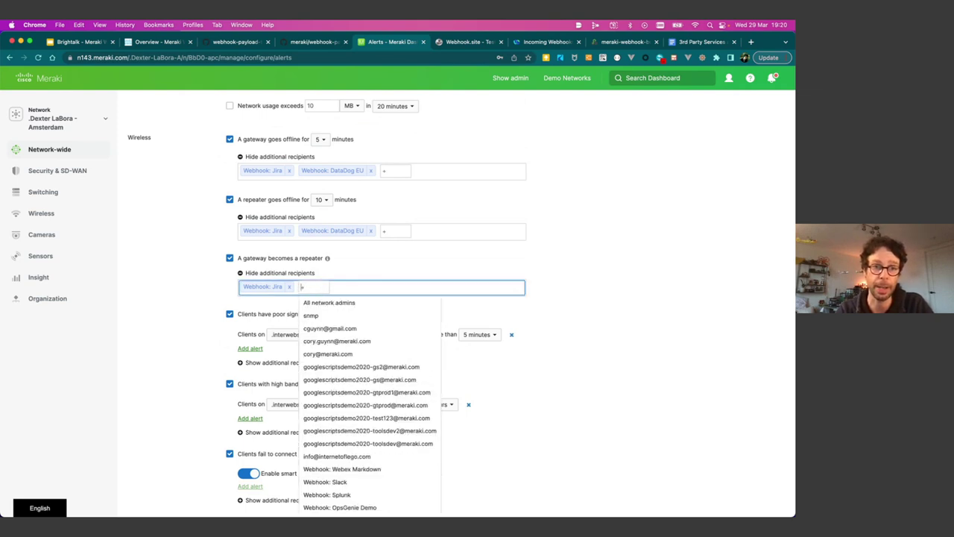
key("BackSpace")
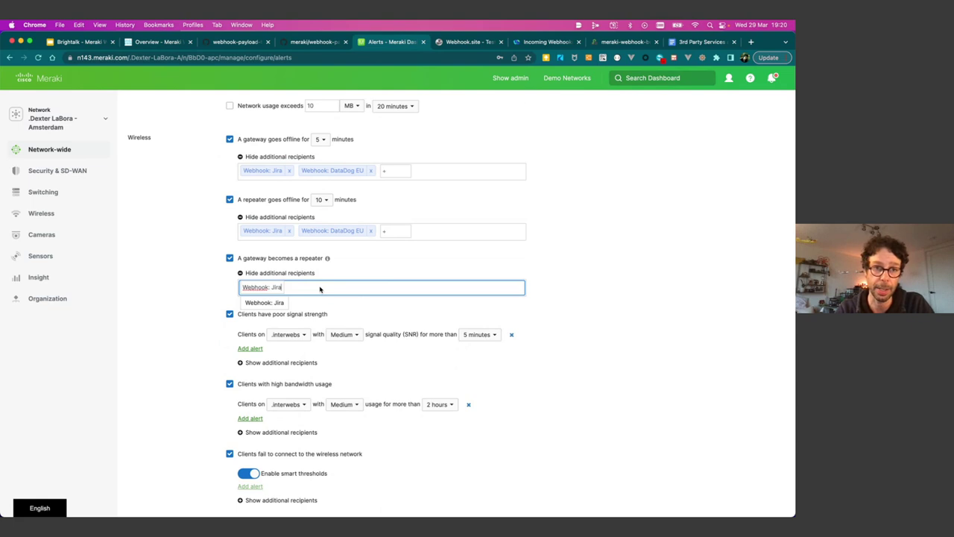
key("Return")
type("web")
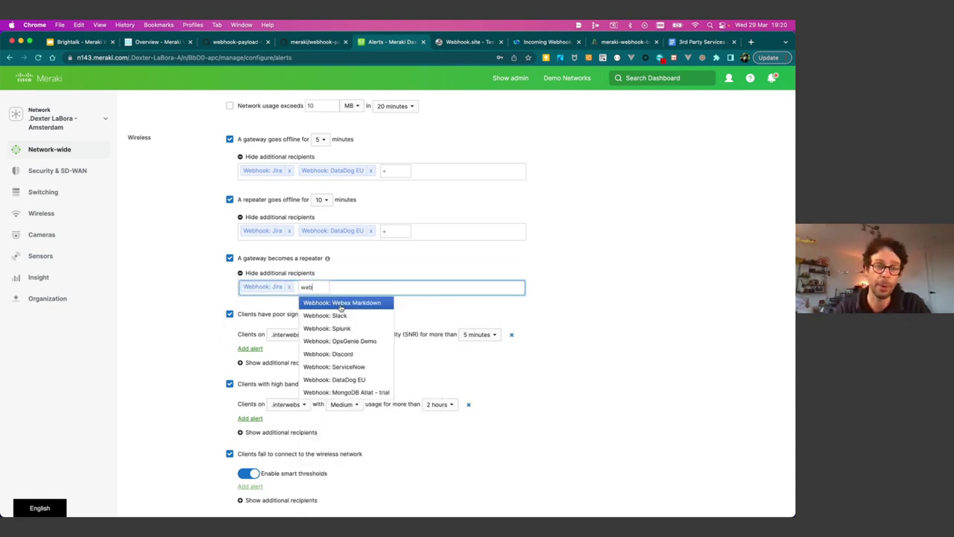
scroll(349, 360, "down", 1)
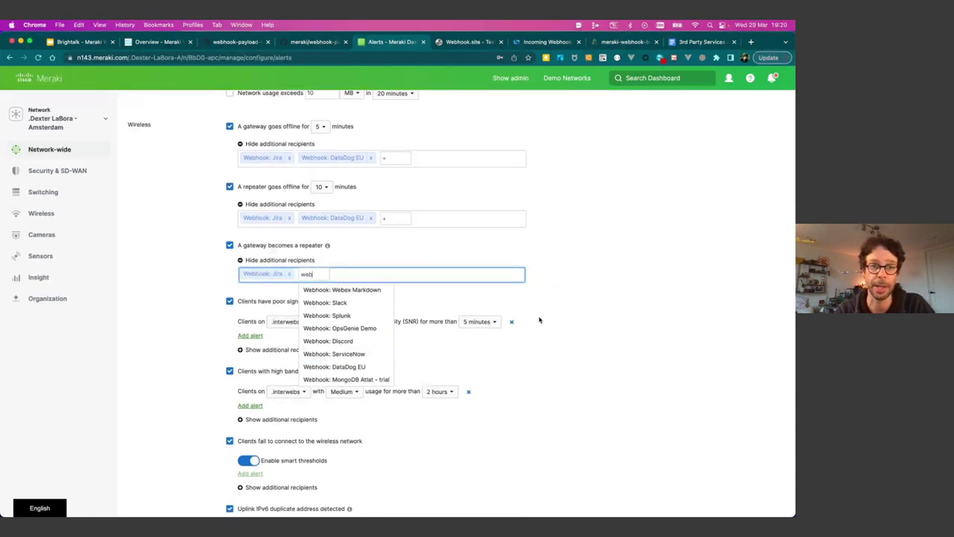
key("BackSpace")
key("BackSpace")
key("BackSpace")
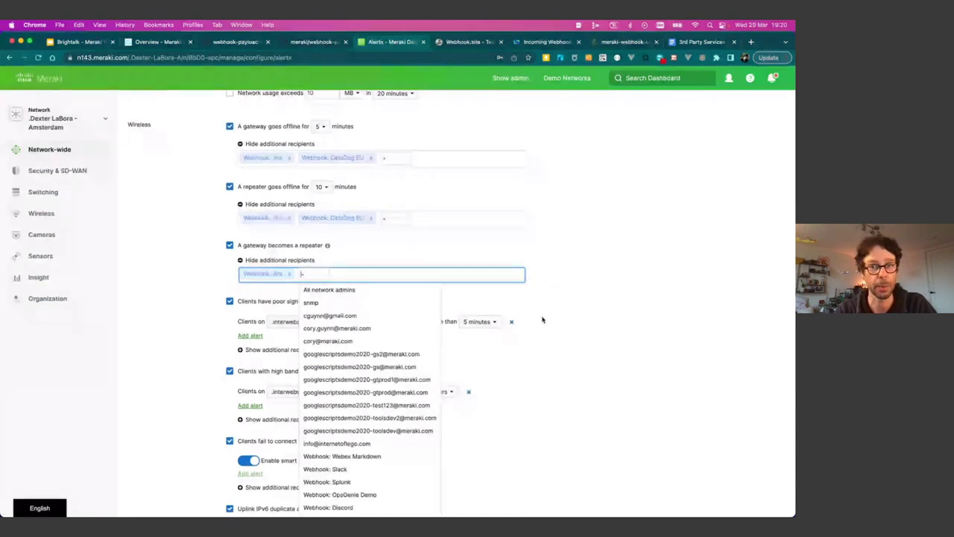
left_click(614, 282)
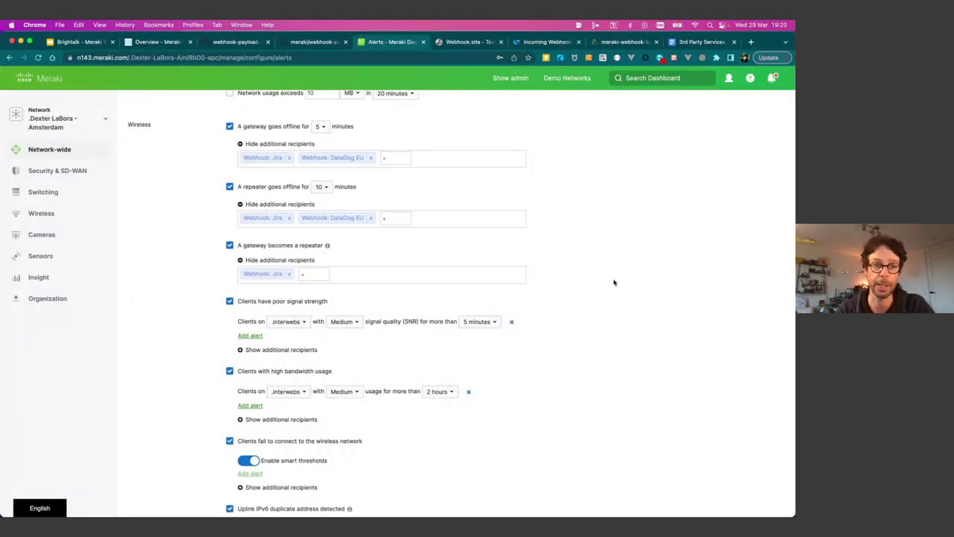
Go to the Webhooks section of the Alerts page and examine the HTTPS receivers, including the Slack, Splunk and Jira entries.
scroll(614, 282, "down", 5)
scroll(614, 282, "down", 10)
scroll(614, 281, "down", 6)
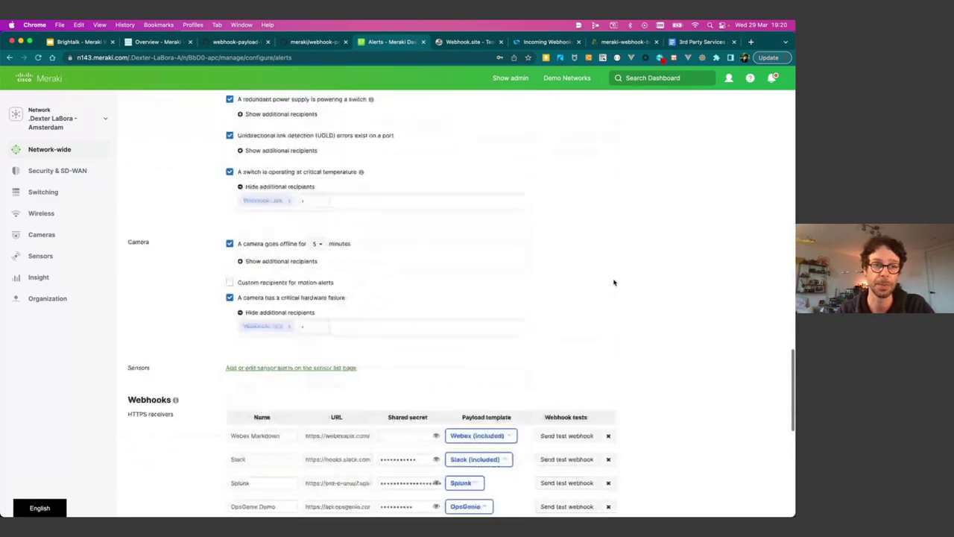
scroll(614, 282, "down", 5)
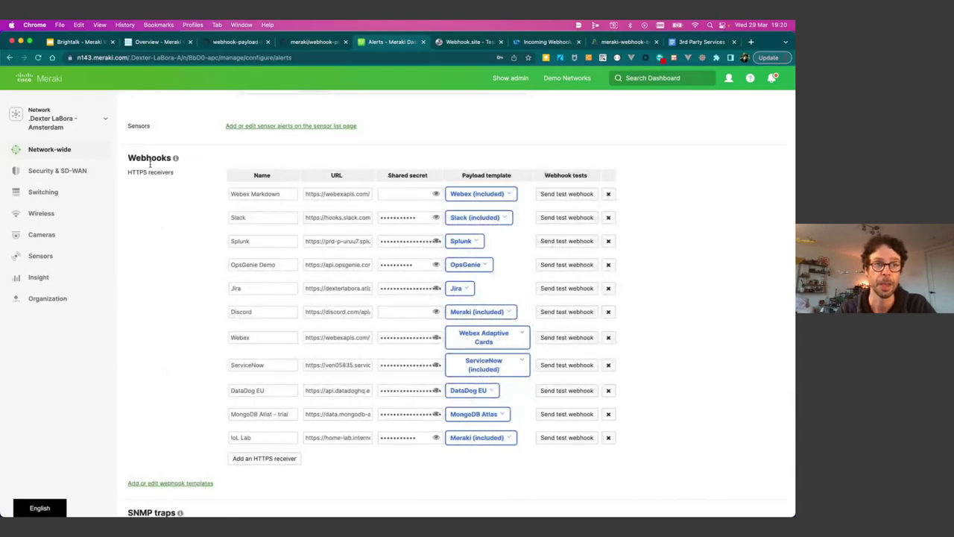
left_click_drag(128, 158, 172, 160)
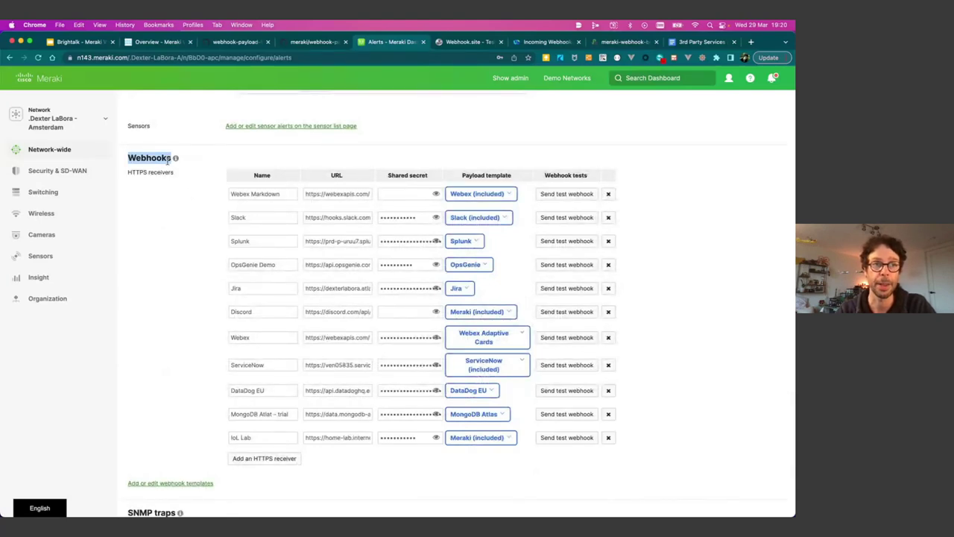
left_click(219, 199)
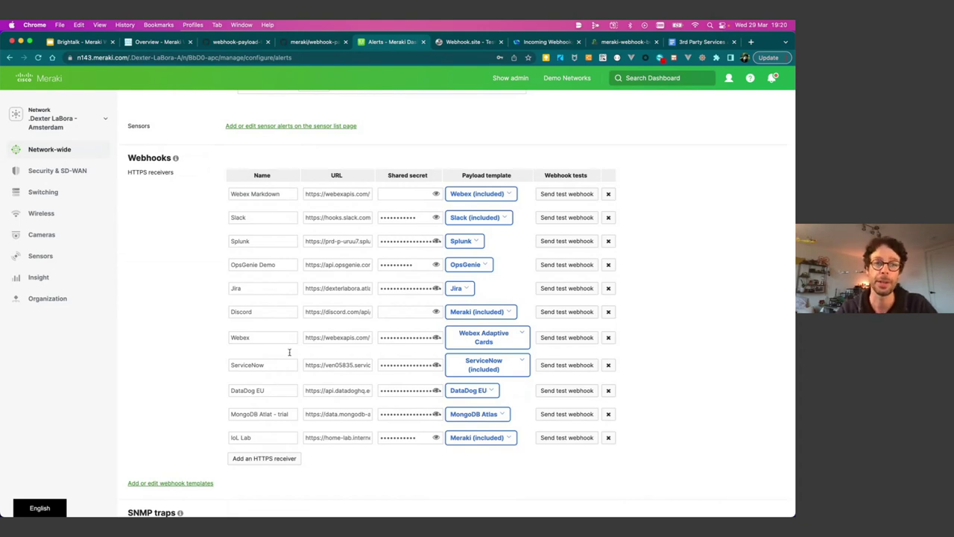
left_click(264, 216)
left_click(267, 242)
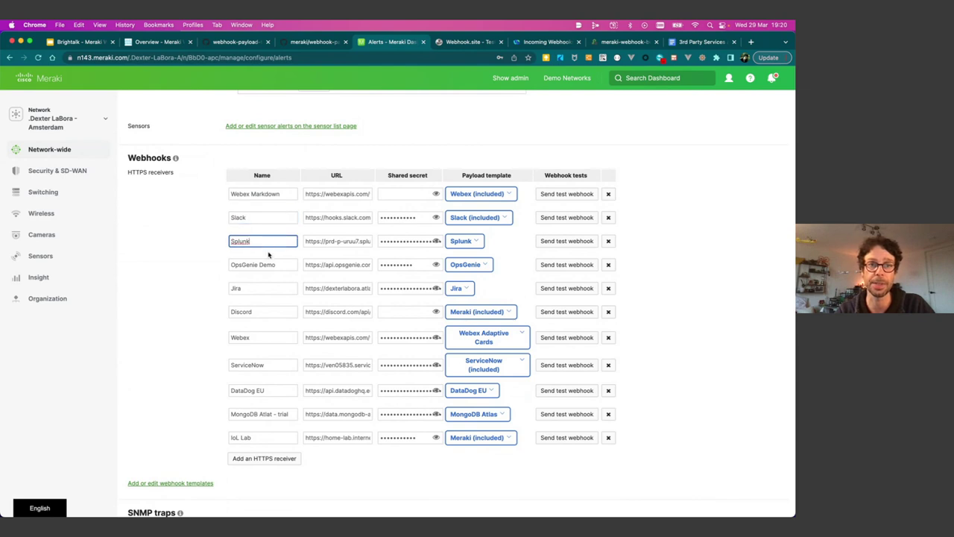
left_click(271, 290)
left_click(173, 344)
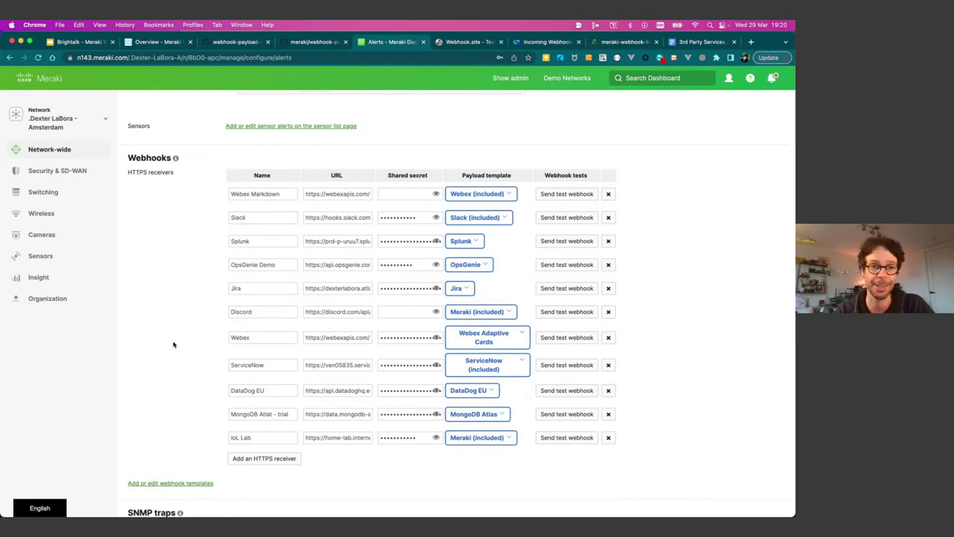
Examine the included and custom payload templates offered for the ServiceNow HTTPS receiver, leaving its template selection as is.
left_click(281, 337)
left_click(281, 364)
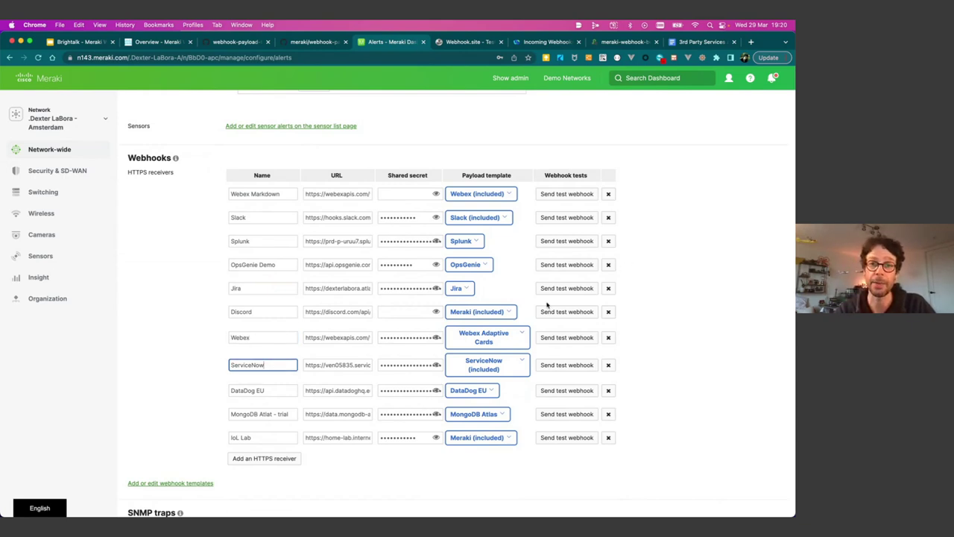
left_click(528, 371)
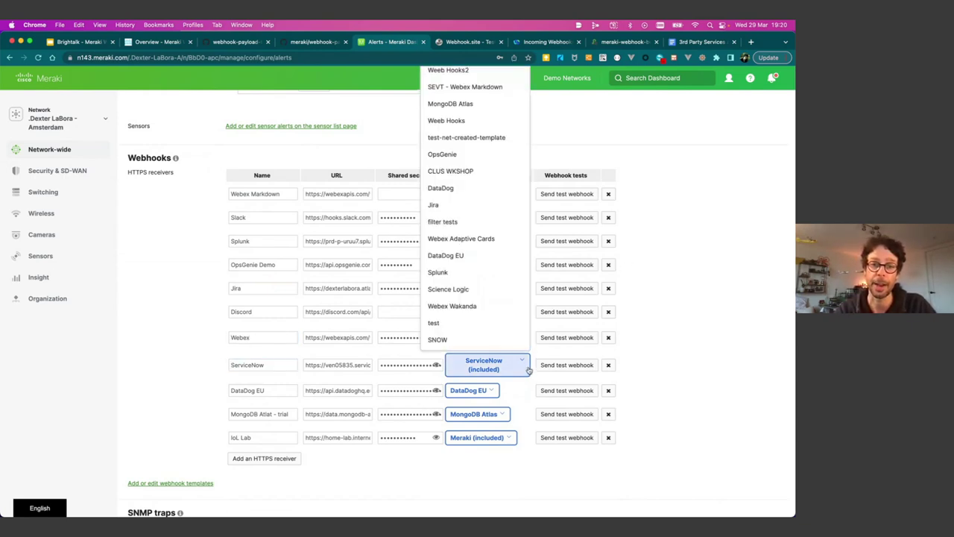
scroll(469, 237, "up", 2)
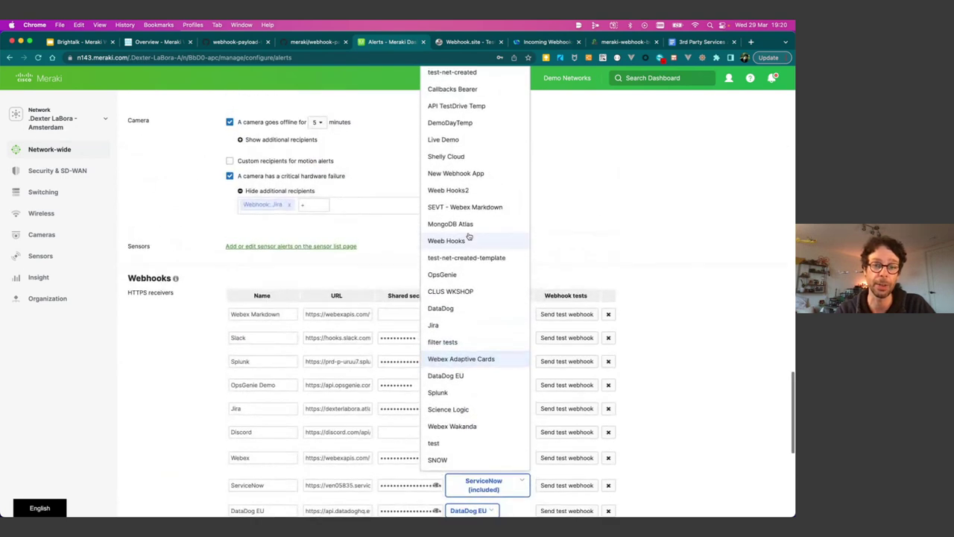
scroll(469, 237, "up", 2)
scroll(468, 237, "up", 1)
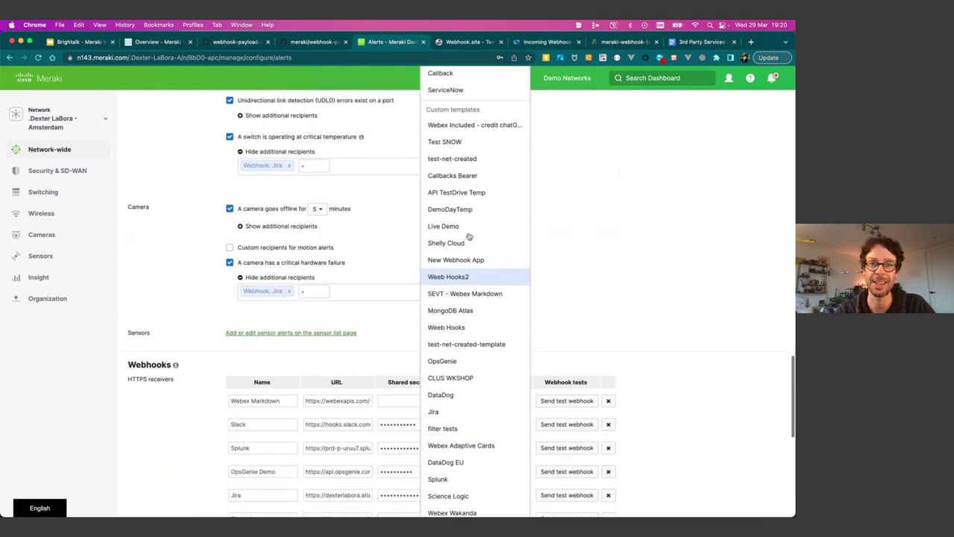
scroll(459, 301, "up", 4)
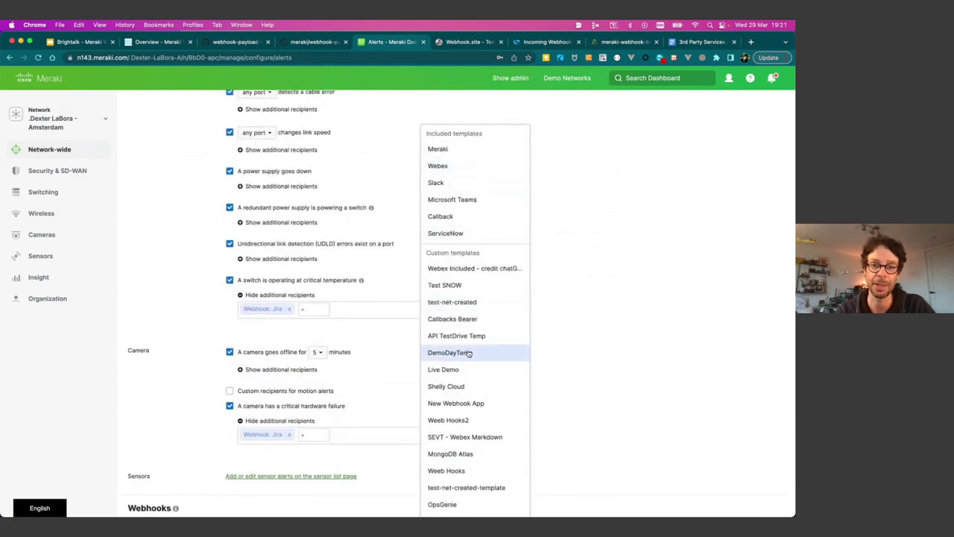
scroll(468, 353, "down", 6)
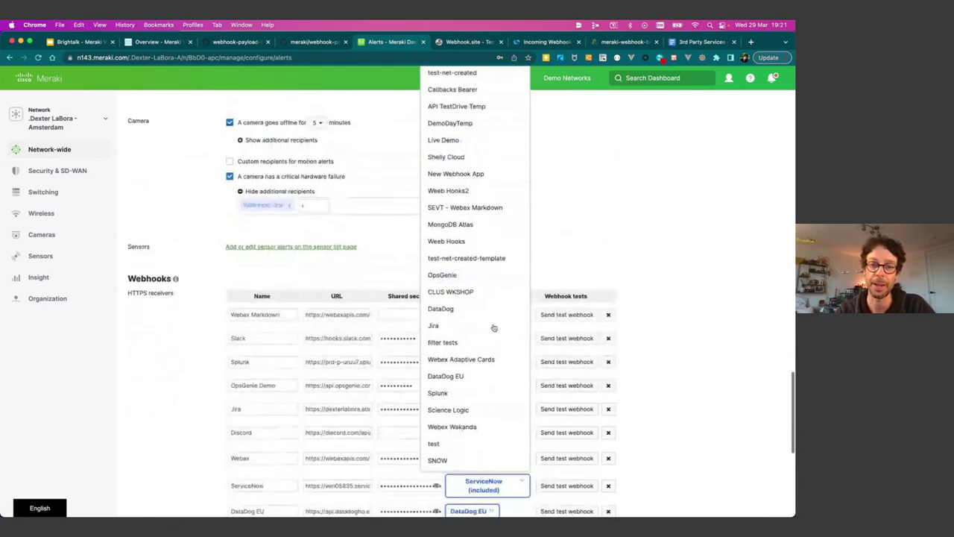
left_click(668, 316)
scroll(667, 316, "down", 6)
scroll(667, 316, "up", 2)
scroll(668, 316, "up", 1)
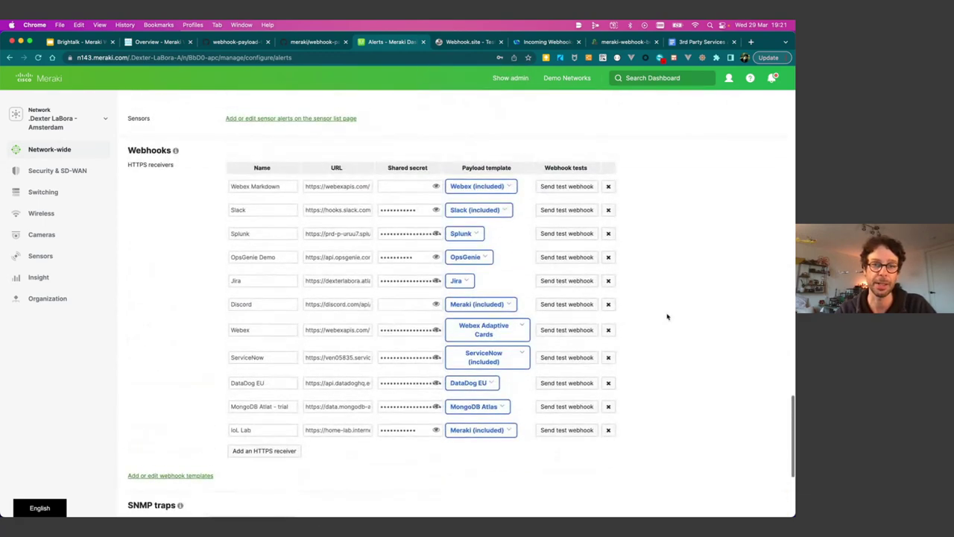
Go to the webhook payload templates page, leaving the Alerts page without saving, and browse to the second page of templates.
left_click(181, 476)
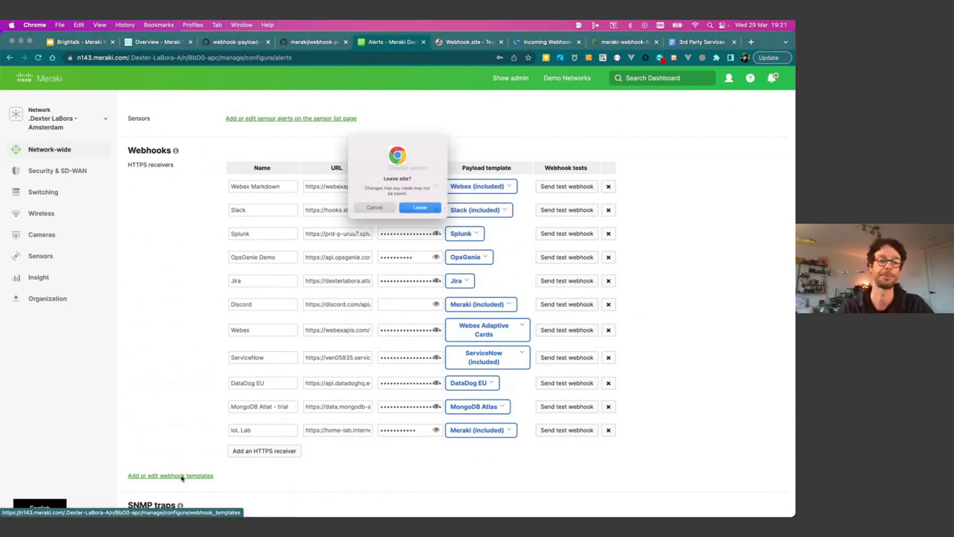
left_click(423, 213)
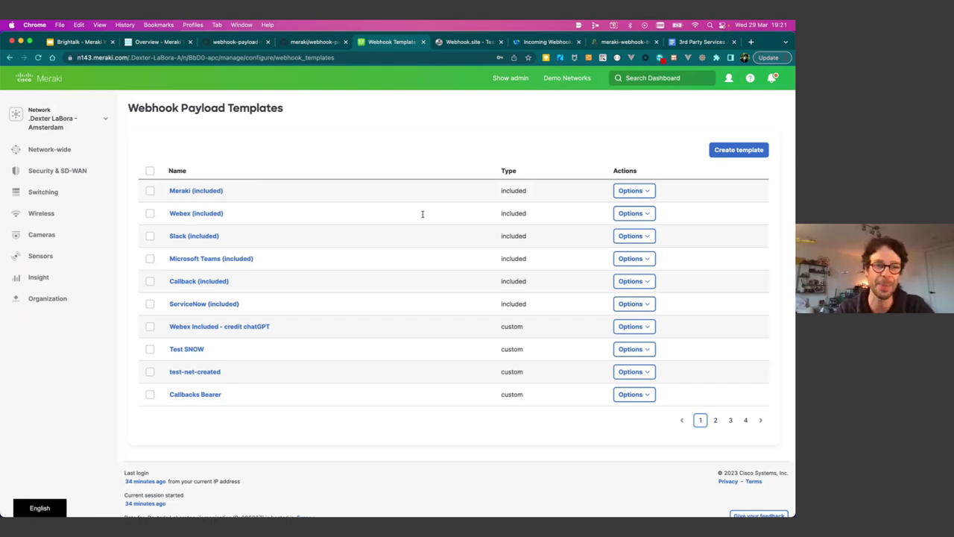
left_click(263, 263)
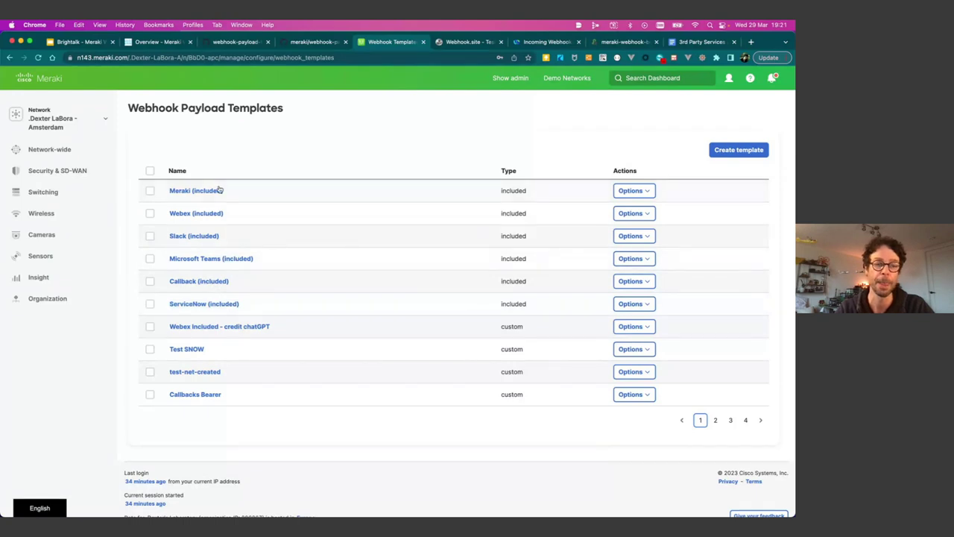
left_click(716, 421)
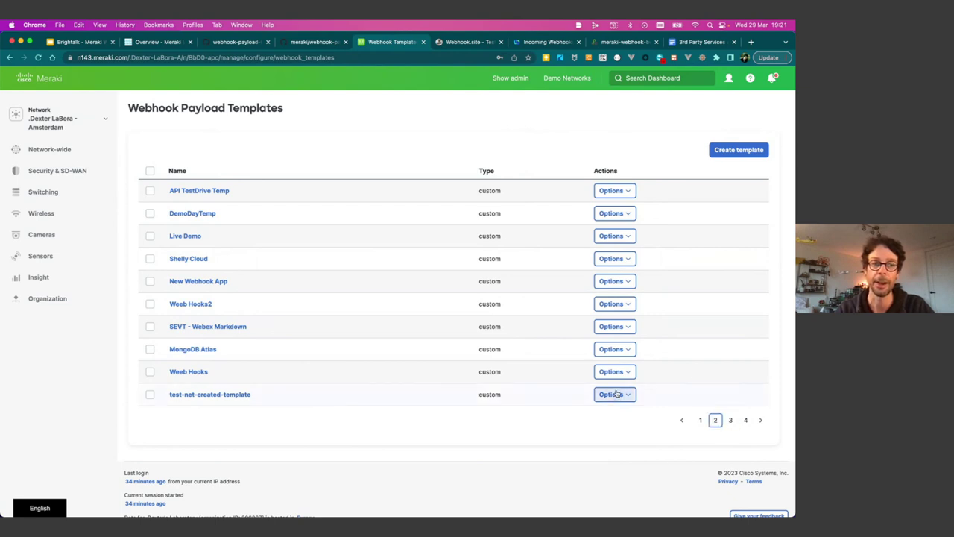
Start a new webhook payload template and name it "Brighttalk Demo".
left_click(738, 149)
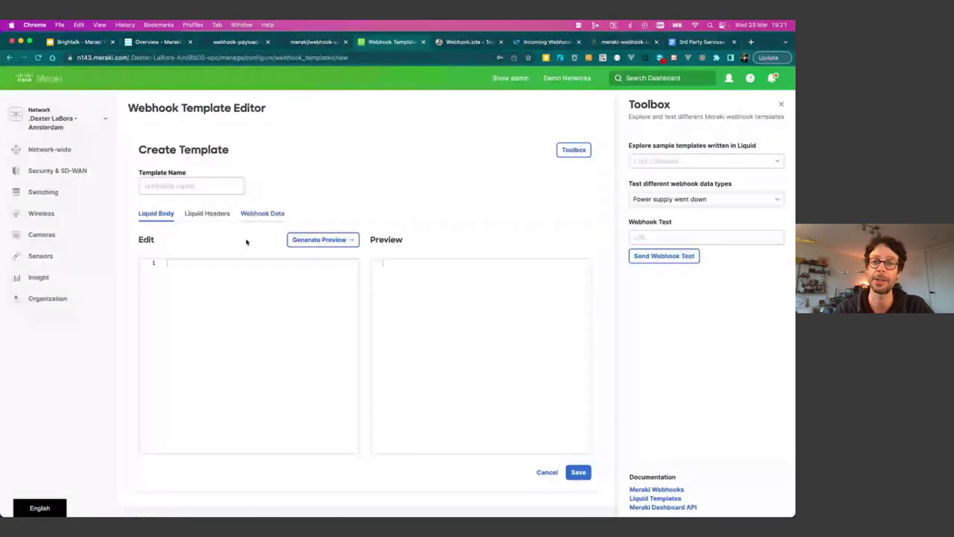
left_click(164, 185)
type("Birghy")
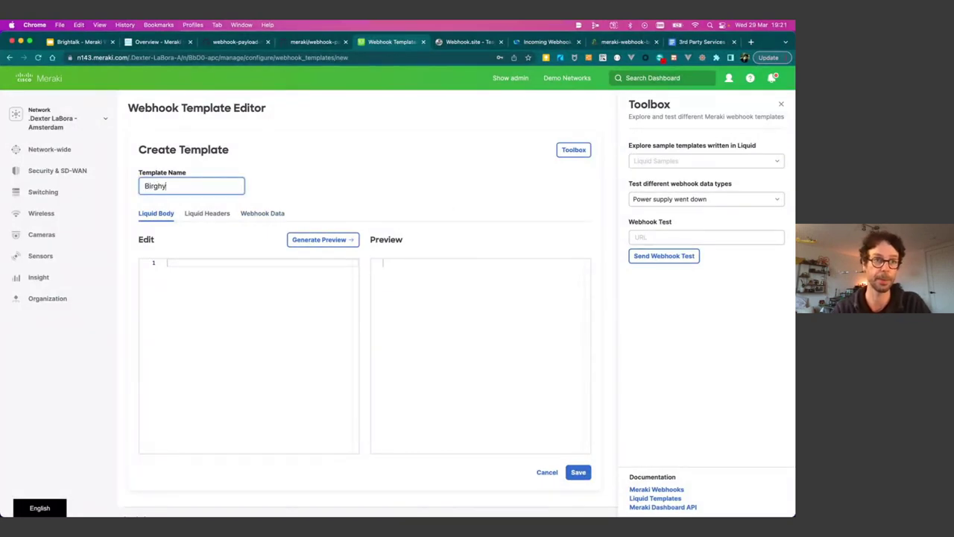
key("BackSpace")
type("ttalk Demo")
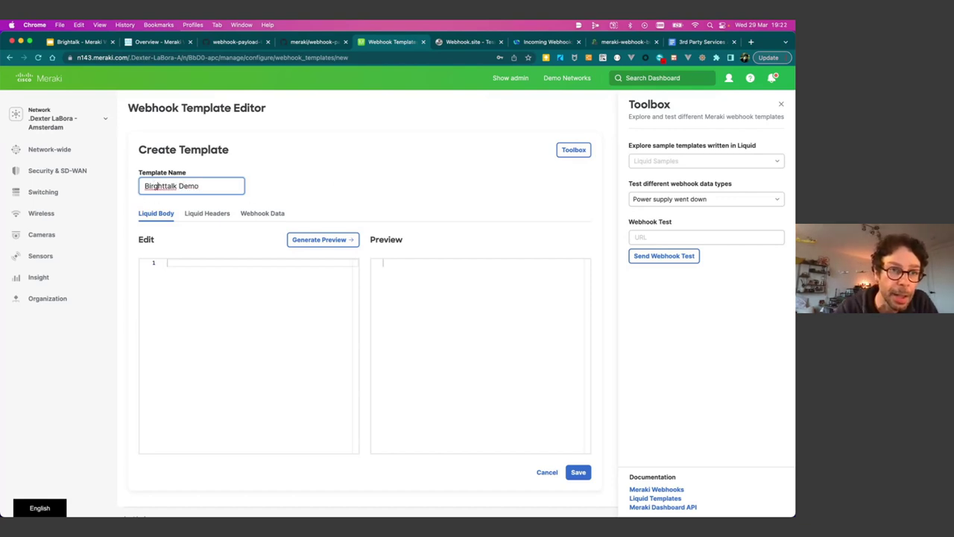
left_click(155, 186)
key("BackSpace")
key("BackSpace")
type("righ")
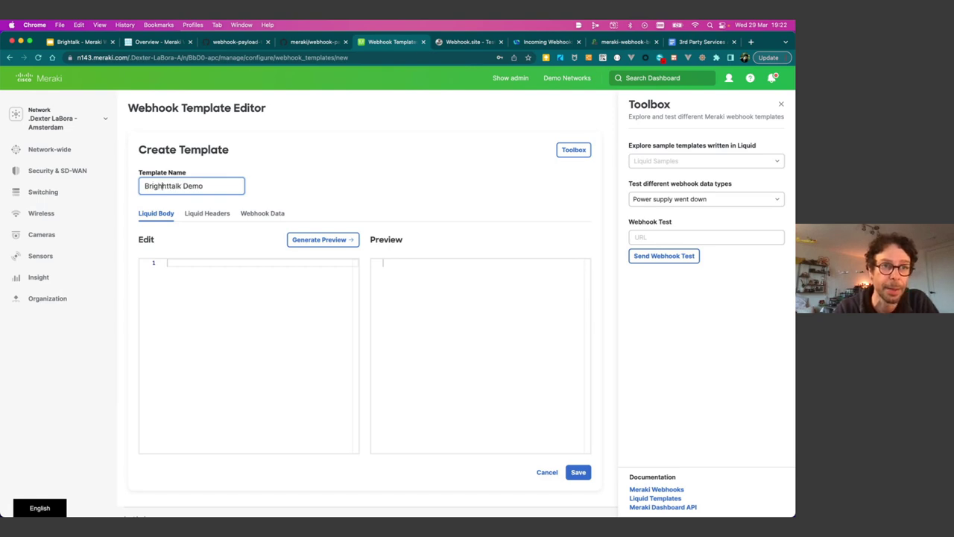
left_click(289, 179)
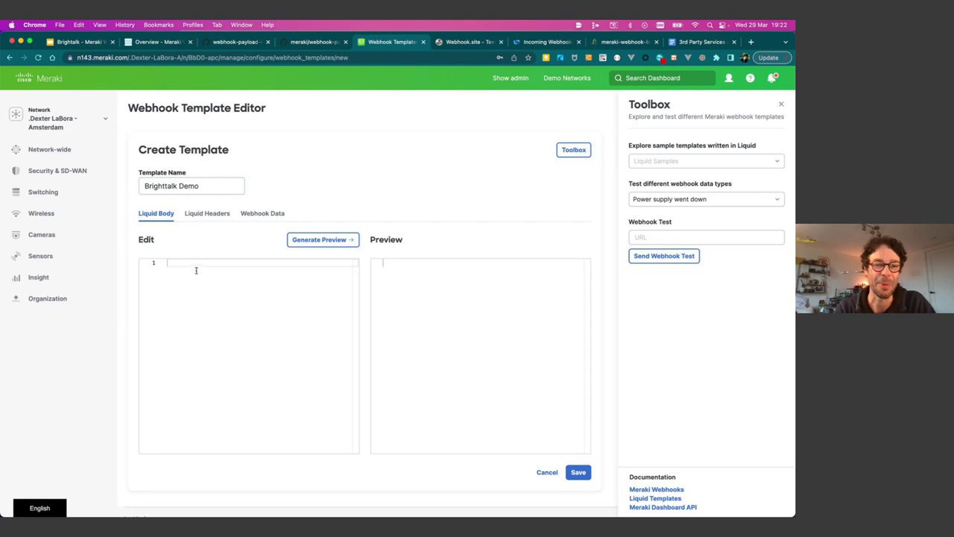
Load the Meraki (included) sample into the Liquid body and examine its sharedSecret and organizationName lines.
left_click(760, 163)
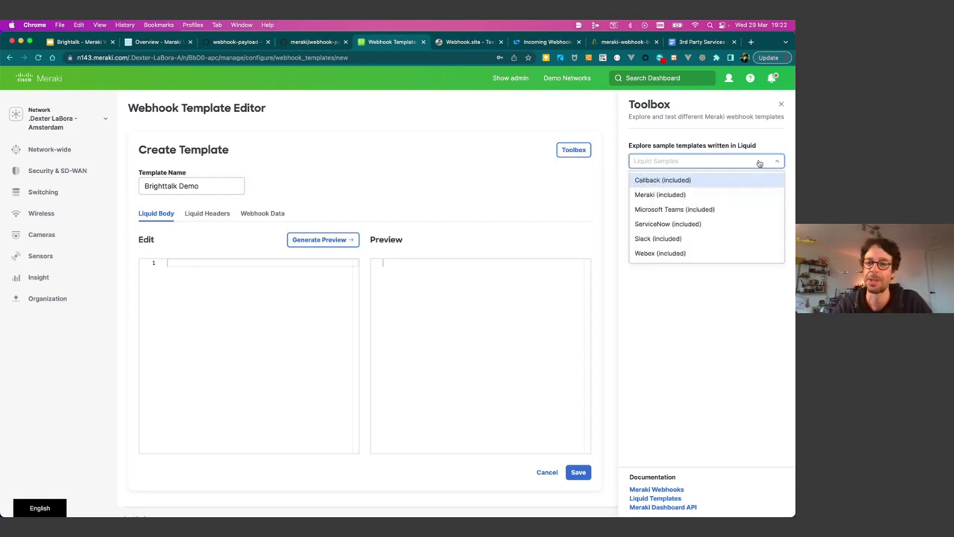
left_click(711, 196)
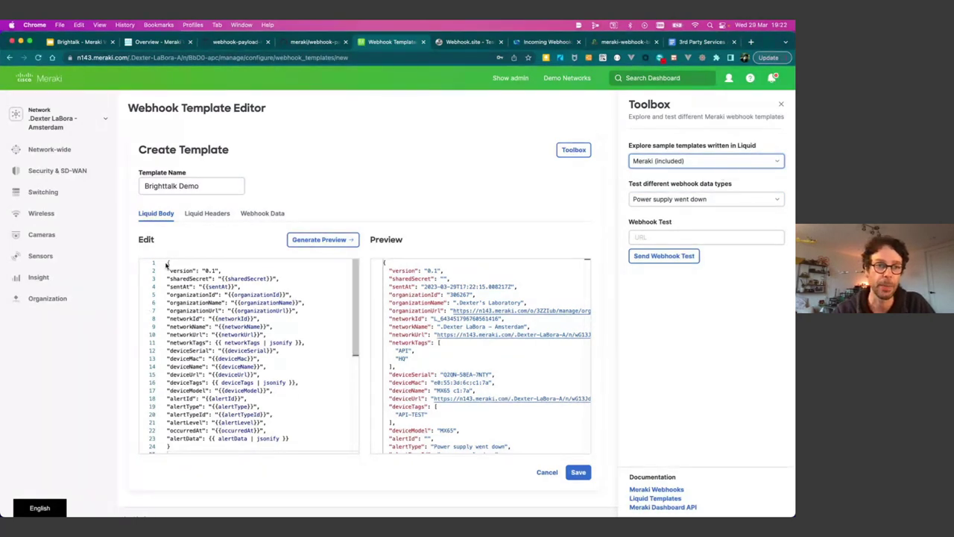
left_click_drag(167, 265, 185, 445)
scroll(267, 317, "up", 1)
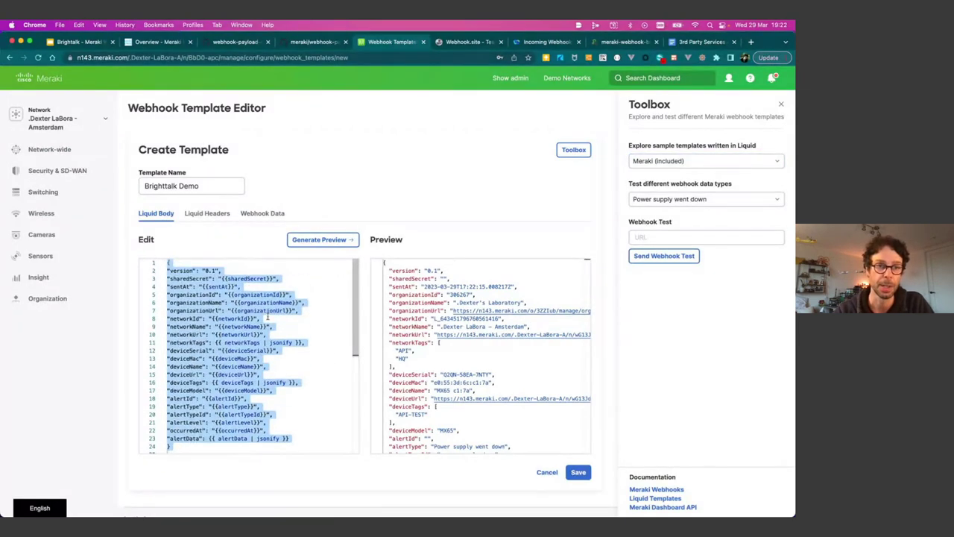
left_click(194, 258)
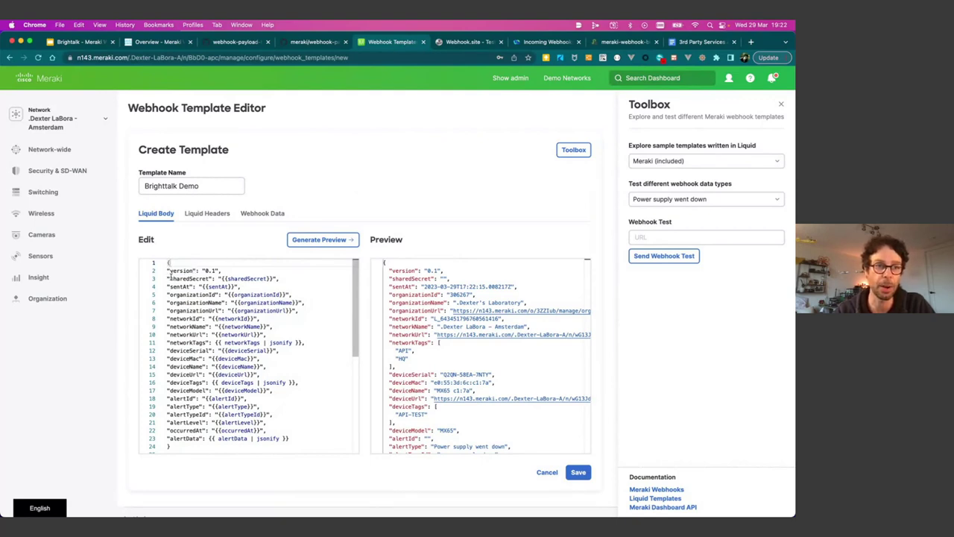
left_click_drag(169, 278, 212, 279)
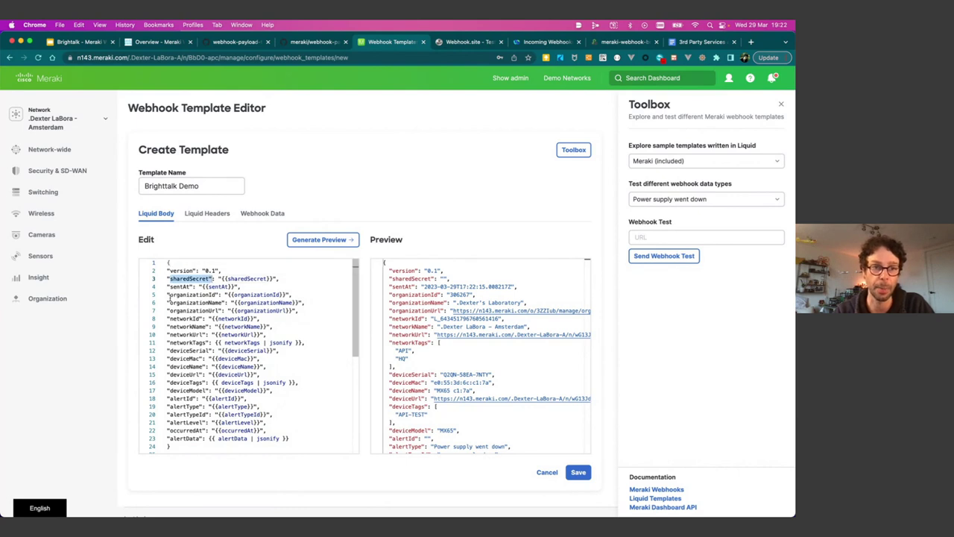
left_click_drag(169, 303, 299, 302)
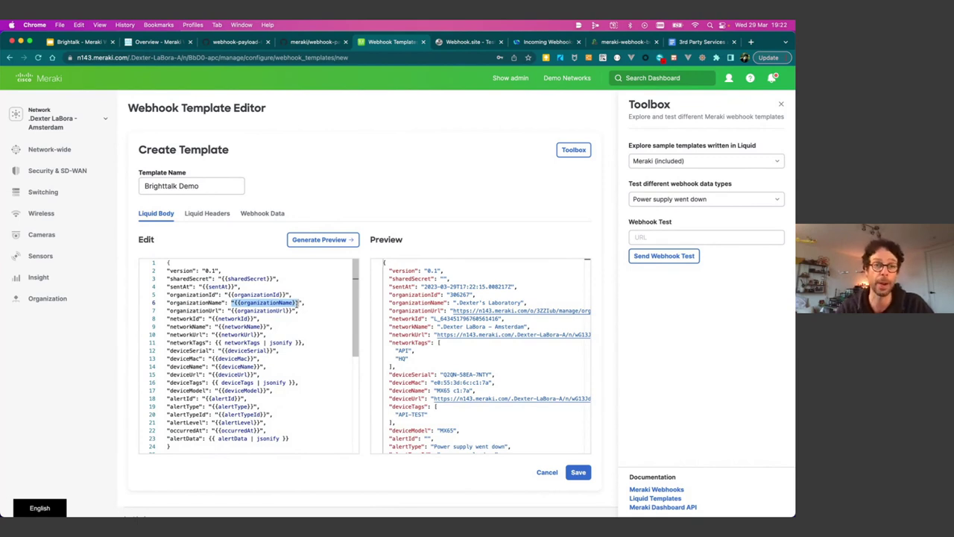
left_click(185, 312)
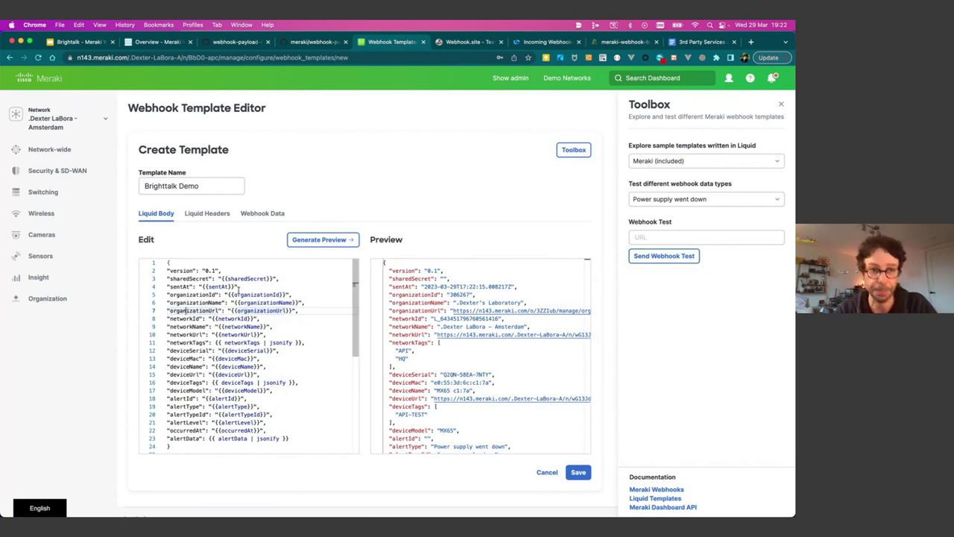
Regenerate the preview and compare the sharedSecret and sentAt variables in the Liquid body with the rendered sentAt value.
left_click(306, 241)
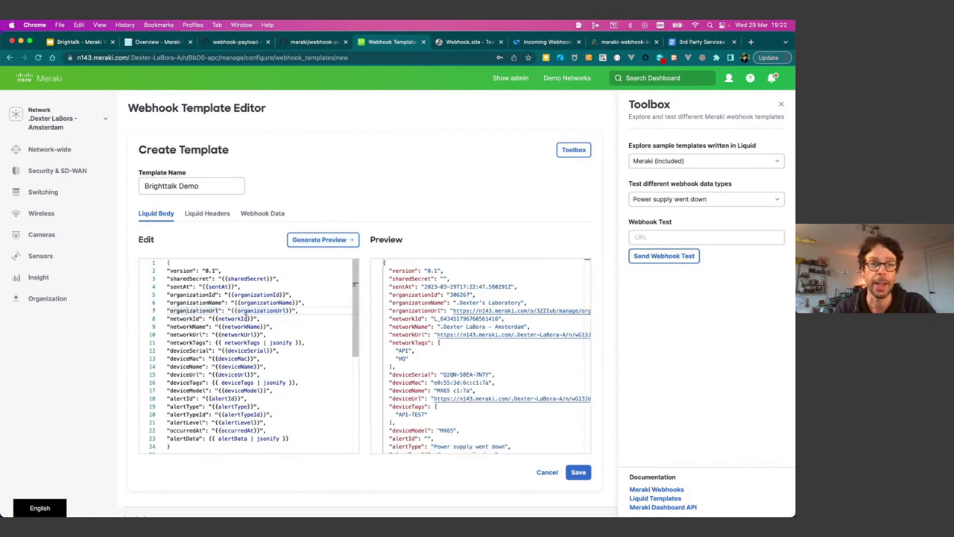
left_click_drag(221, 278, 277, 278)
left_click(203, 286)
left_click_drag(203, 286, 240, 287)
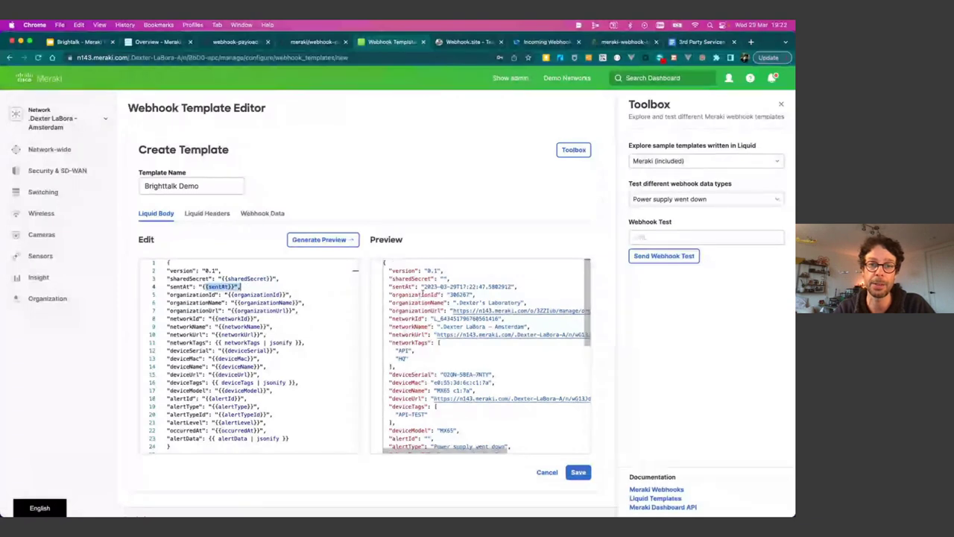
left_click_drag(424, 286, 515, 287)
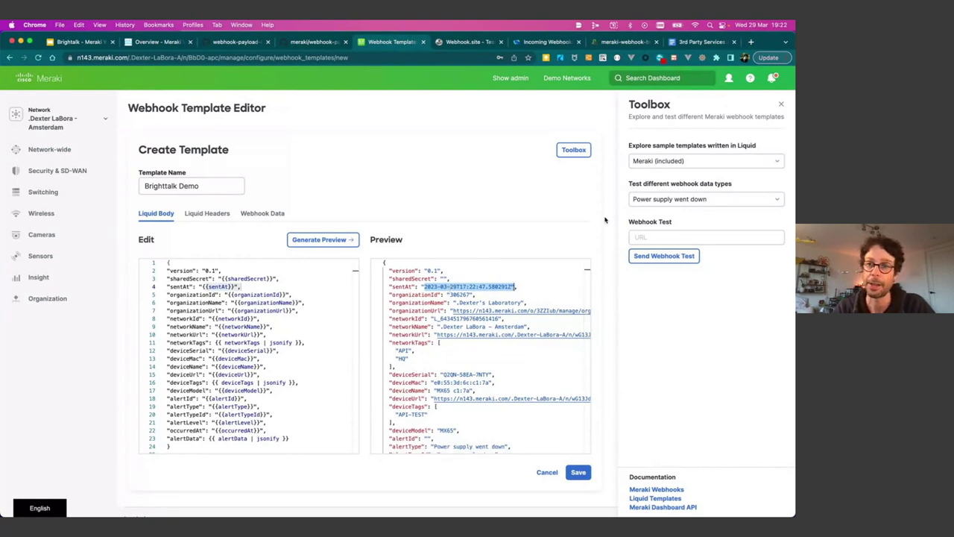
Preview the template with the "Network usage alert" webhook data and examine the alertType line.
left_click(767, 201)
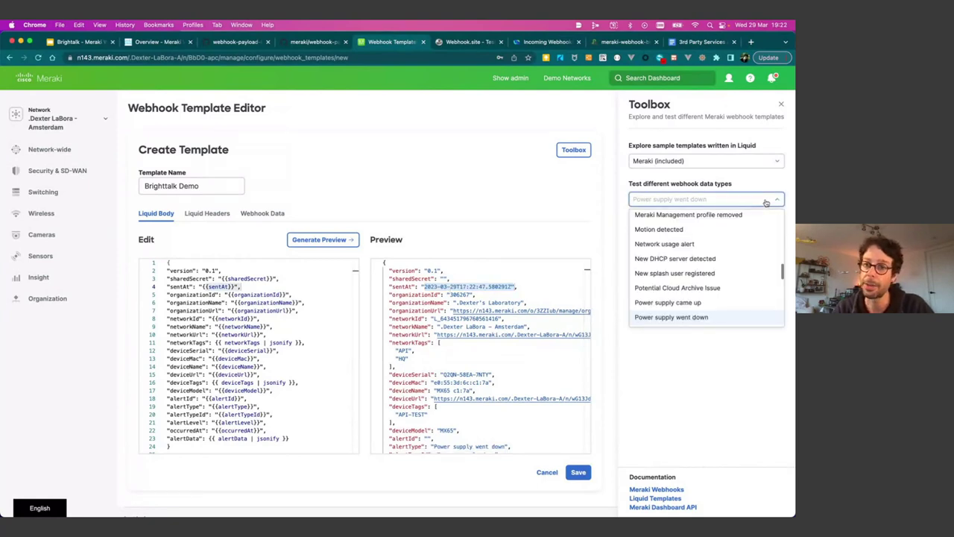
left_click(707, 244)
scroll(560, 330, "down", 5)
left_click_drag(509, 348, 390, 349)
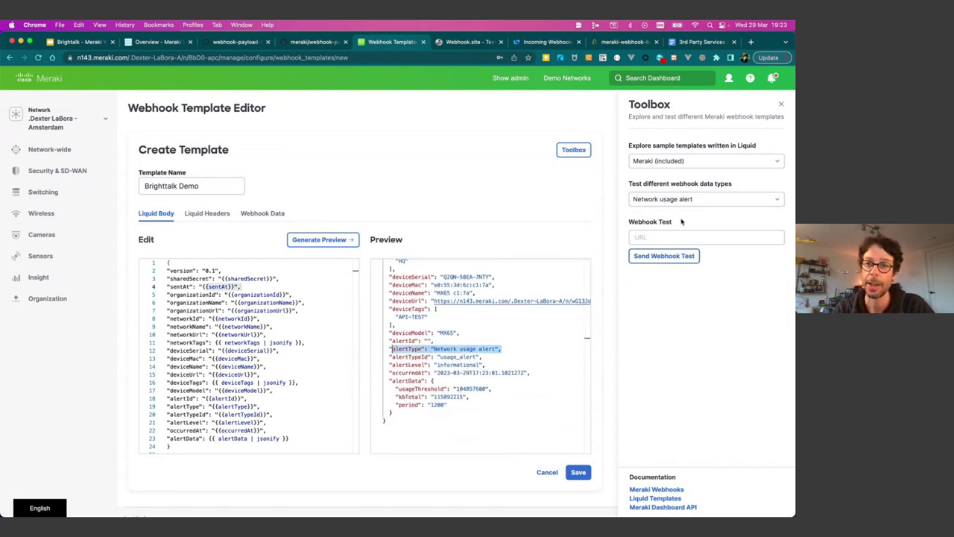
Preview the template with "New splash user registered" and "Power supply came up" data, and examine the latter's alertLevel.
left_click(718, 200)
left_click(696, 273)
left_click(695, 201)
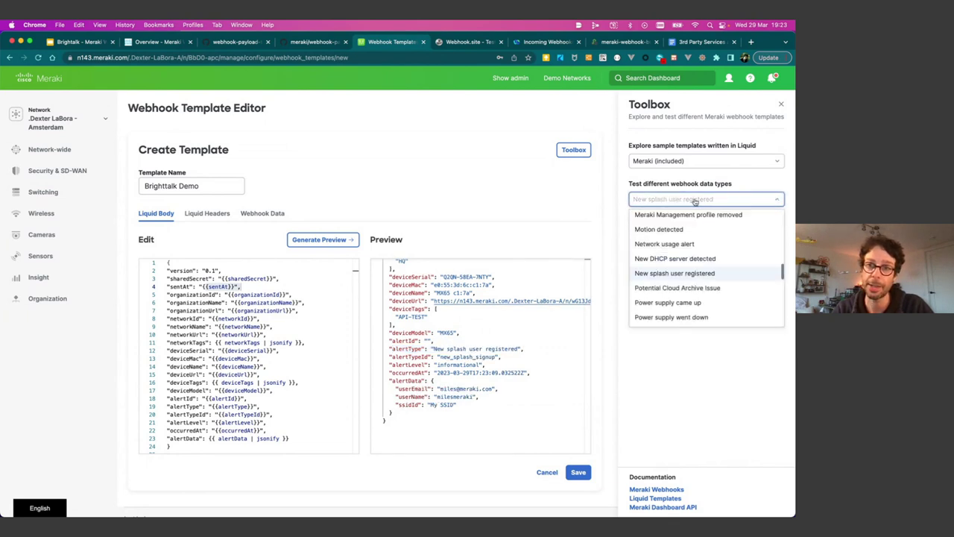
left_click(692, 305)
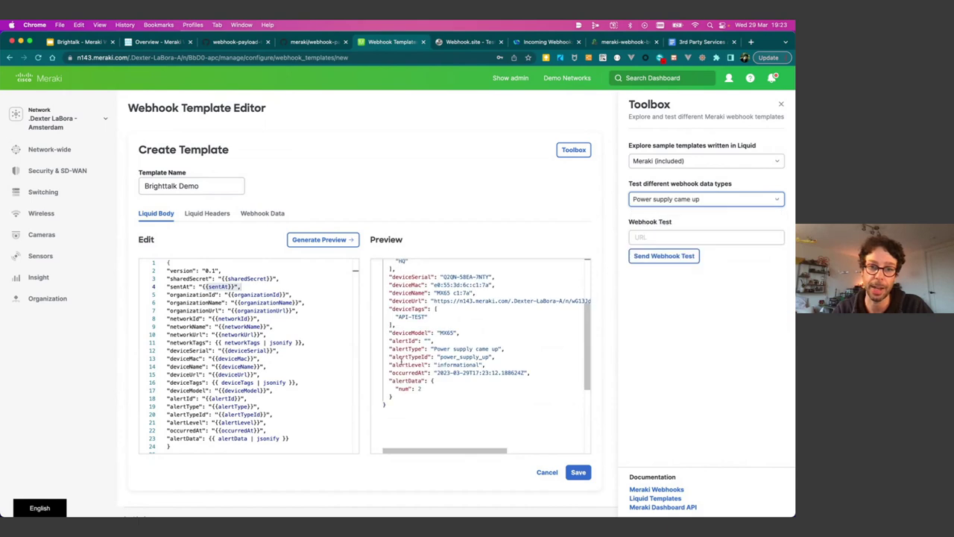
mouse_move(437, 357)
left_mouse_down()
mouse_move(498, 357)
mouse_move(422, 366)
mouse_move(434, 365)
left_mouse_up()
Preview the template with the "Power supply went down" webhook data and examine its alertLevel value.
left_click(718, 199)
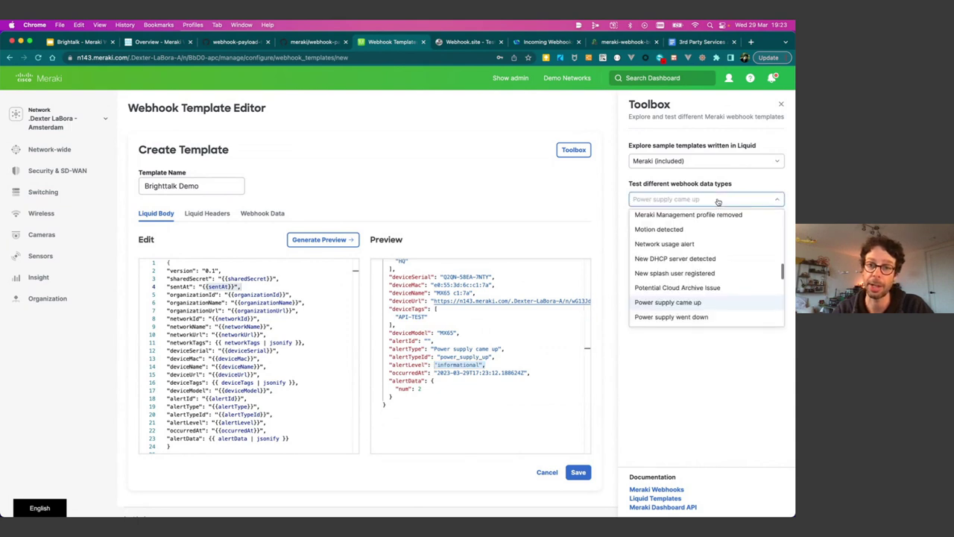
scroll(697, 313, "down", 3)
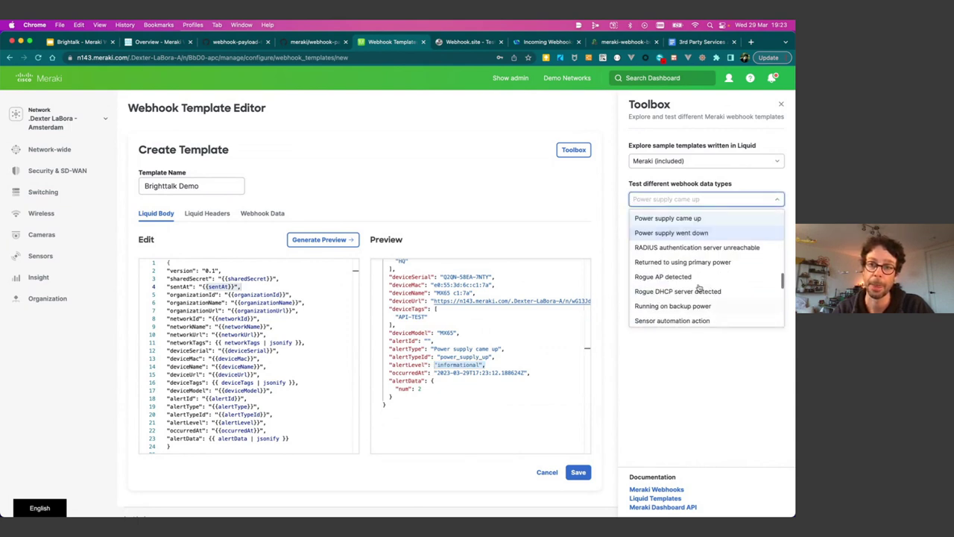
left_click(671, 233)
left_click_drag(470, 366, 435, 366)
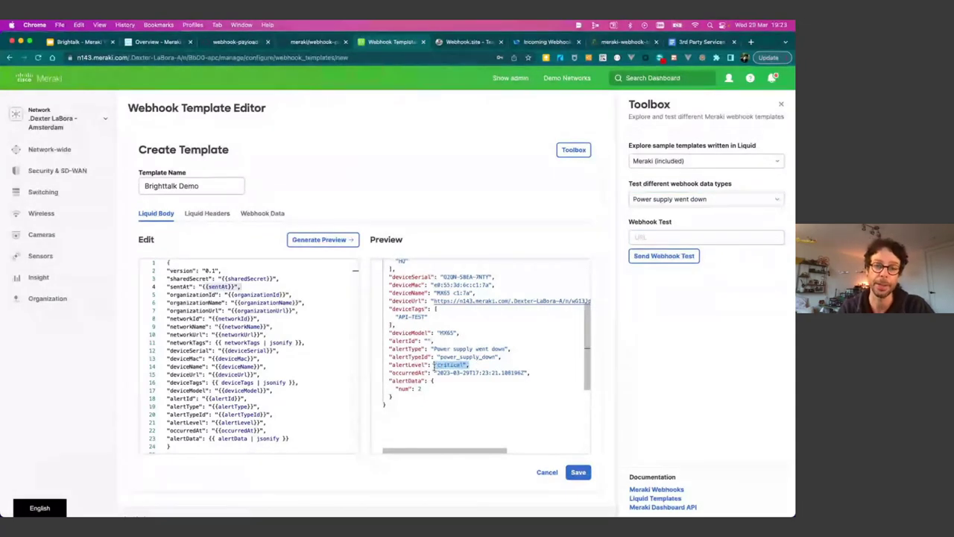
scroll(434, 367, "up", 3)
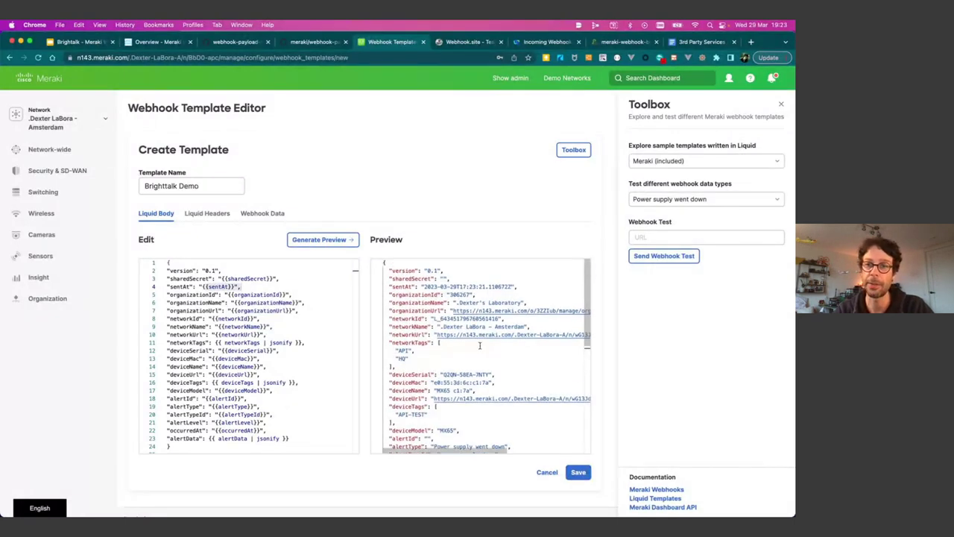
Preview the template with the "Rogue AP detected" webhook data and compare the rendered payload with the Liquid body.
left_click(691, 199)
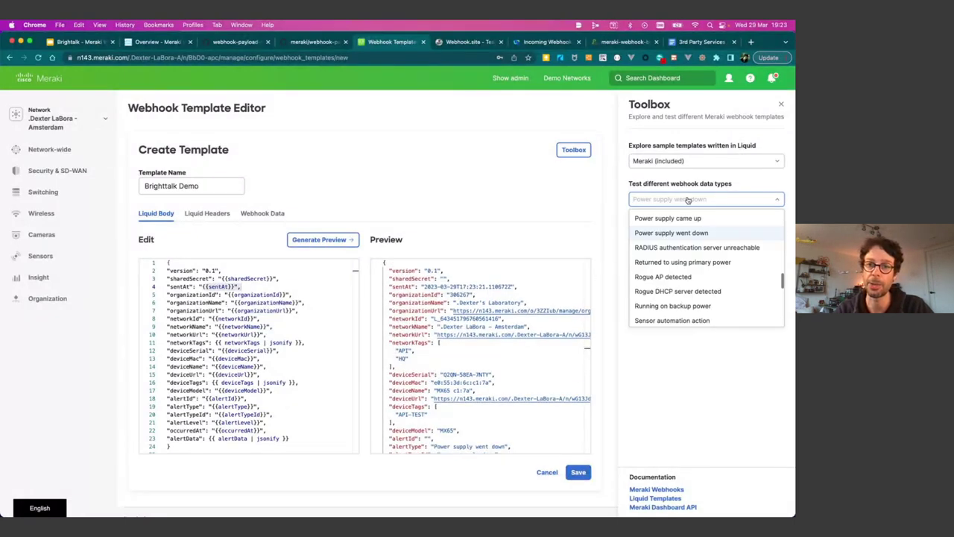
left_click(677, 279)
scroll(478, 342, "down", 5)
scroll(478, 341, "up", 2)
scroll(478, 341, "up", 3)
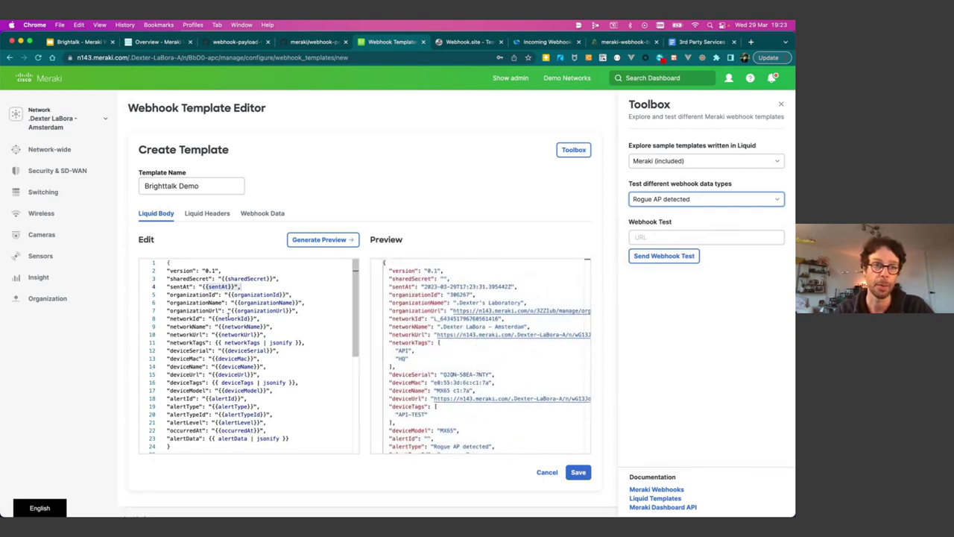
scroll(276, 329, "down", 2)
scroll(277, 328, "up", 2)
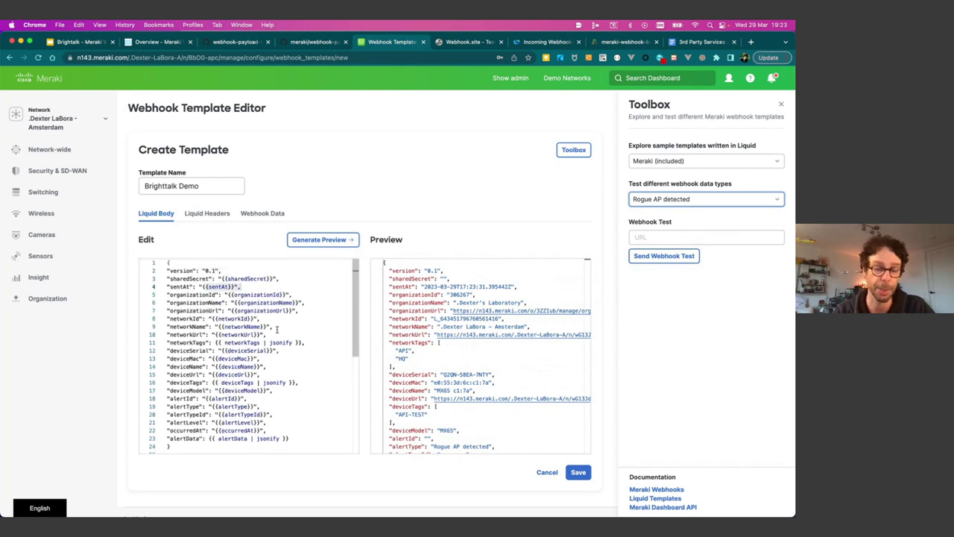
Load the included Microsoft Teams sample template and examine the organizationName variable in its summary line.
left_click(778, 161)
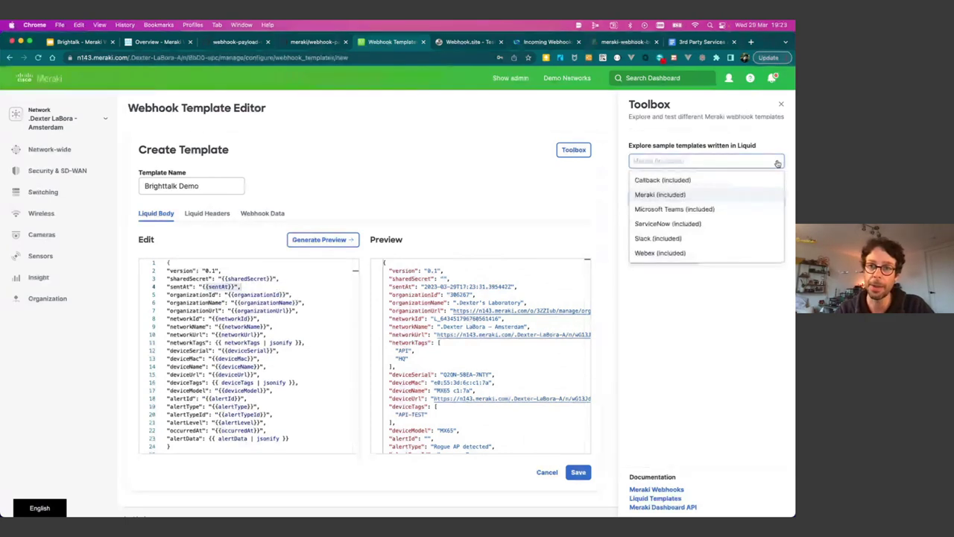
left_click(693, 211)
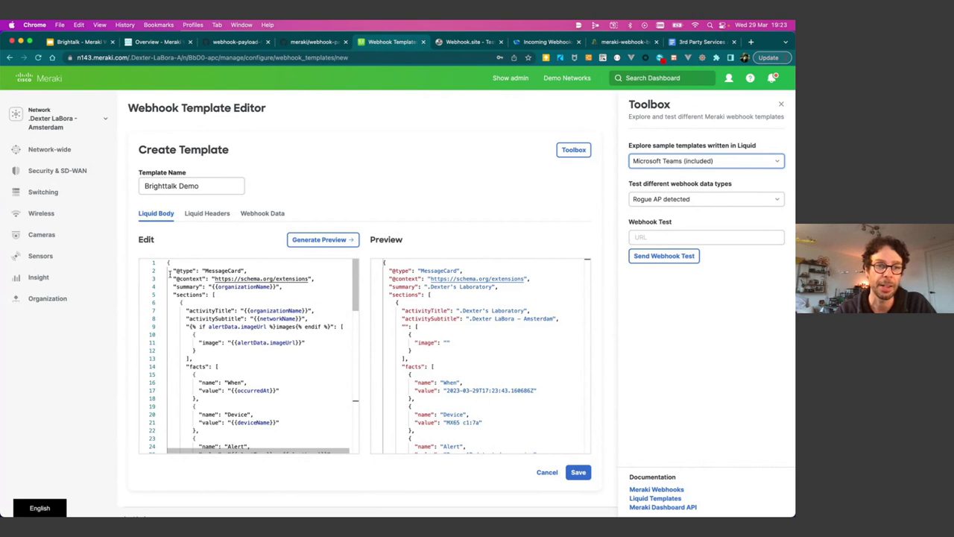
left_click_drag(167, 263, 236, 412)
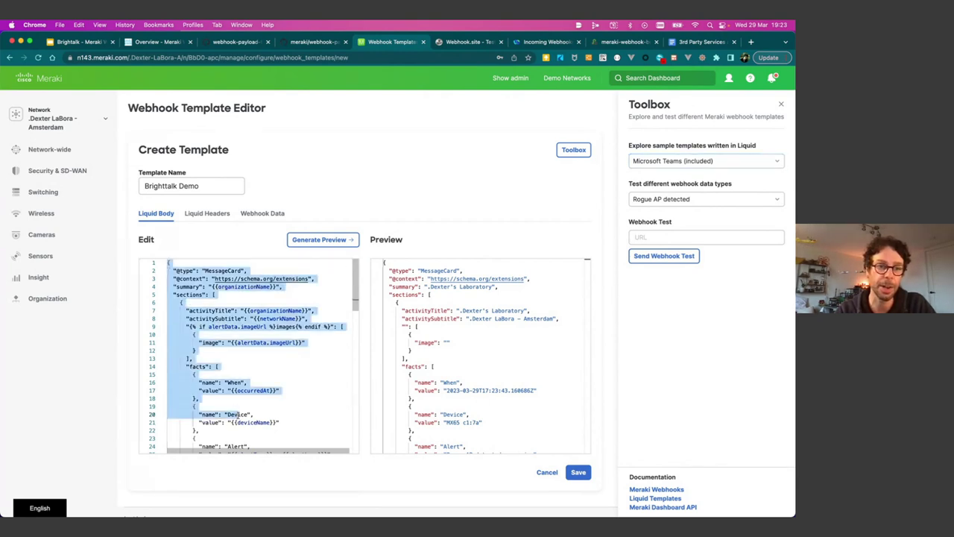
left_click(297, 390)
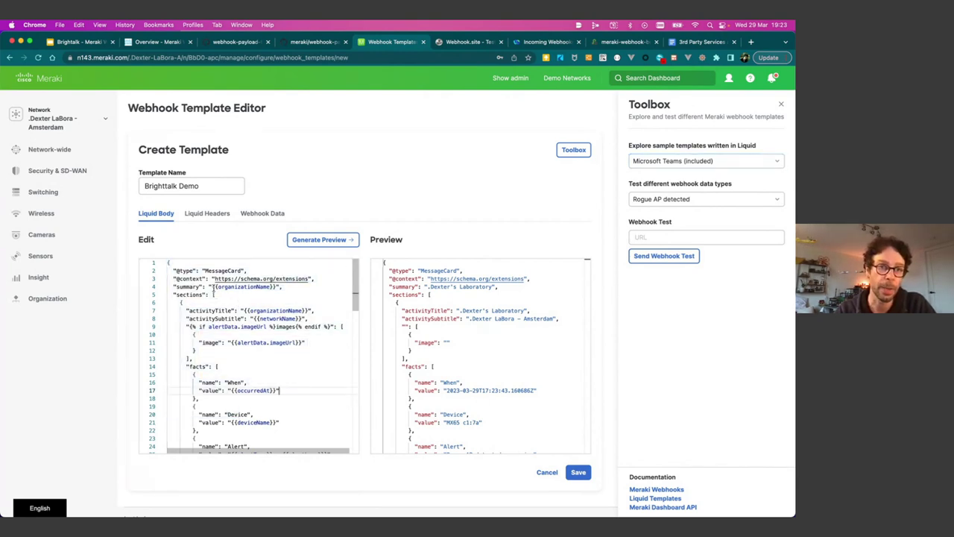
left_click_drag(216, 287, 273, 288)
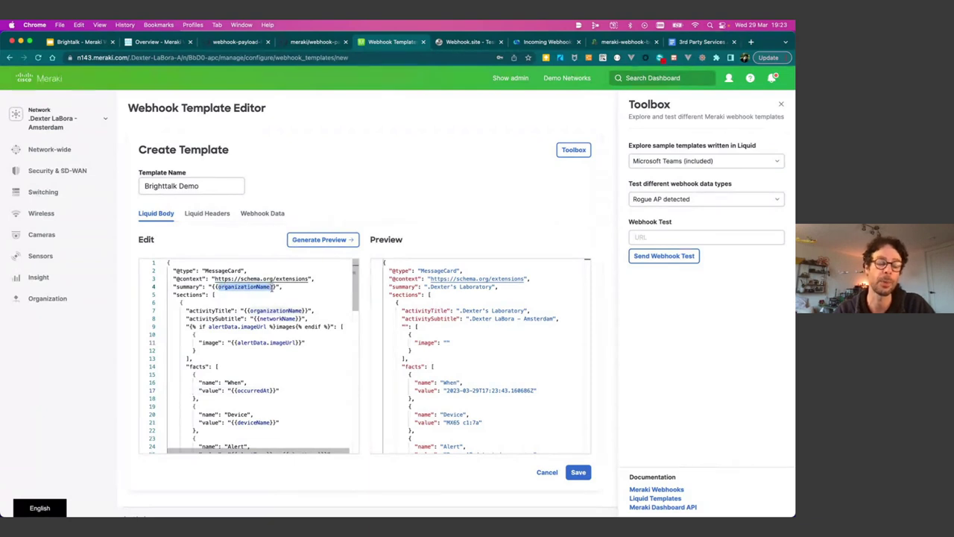
Switch the sample webhook data to "RADIUS authentication server unreachable" and inspect the sentAt value in the raw data.
left_click(263, 215)
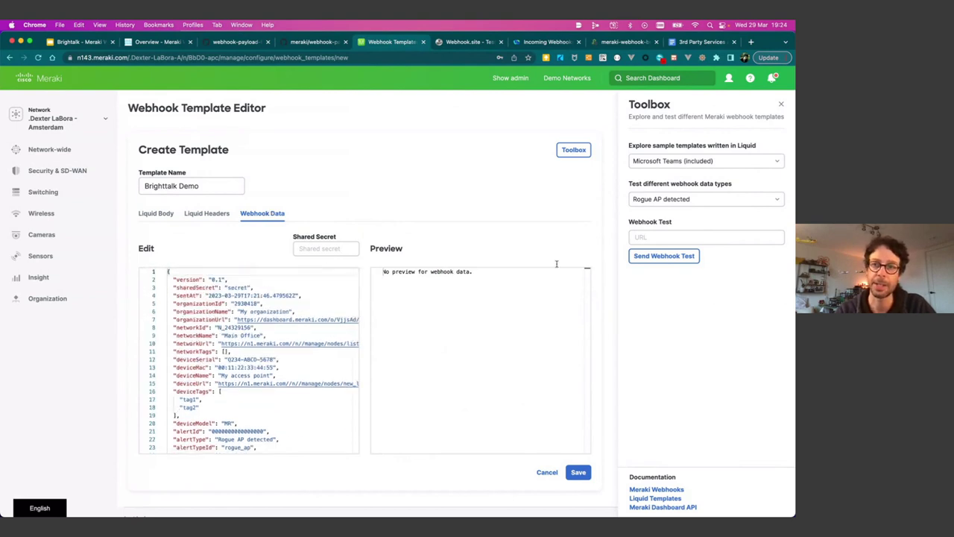
left_click(762, 199)
left_click(704, 249)
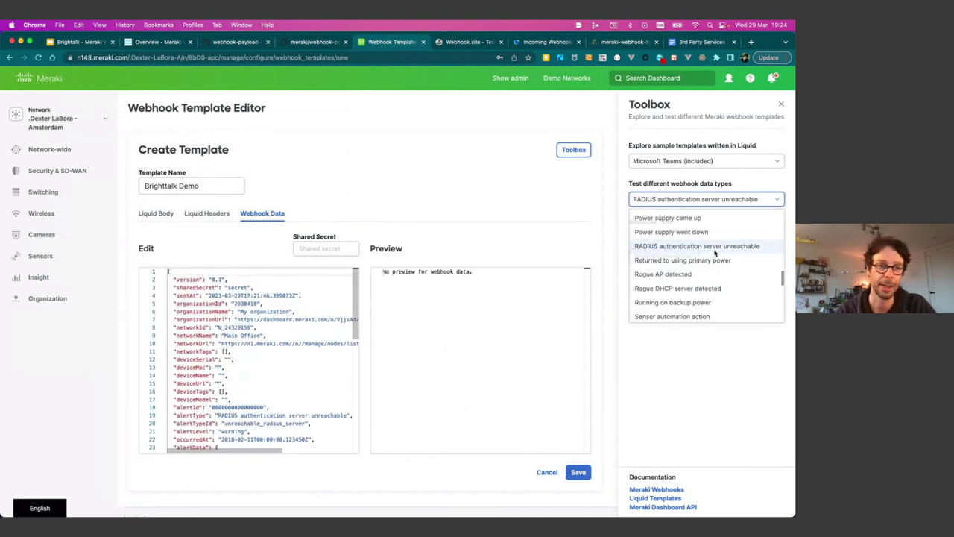
left_click_drag(211, 282, 263, 296)
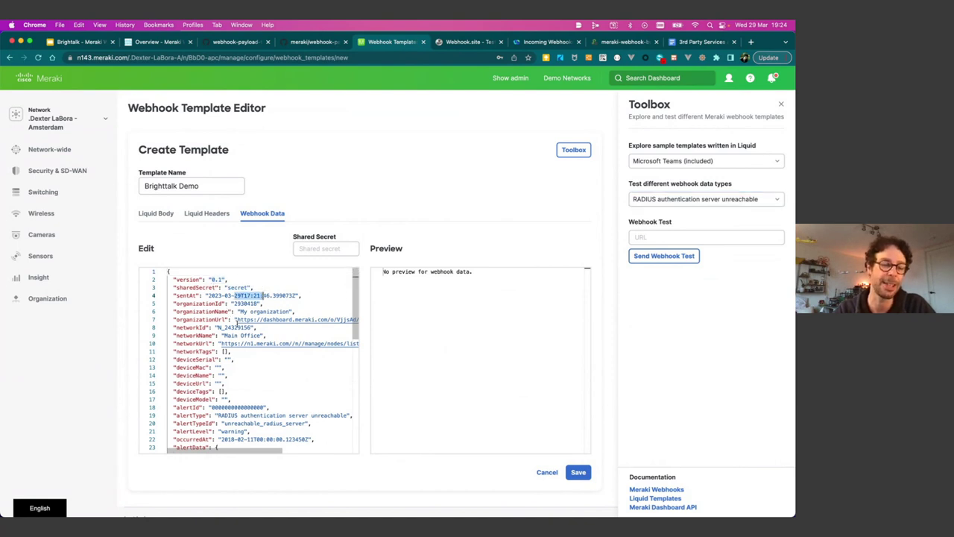
Examine the conditional image block and the "When" fact in the Teams Liquid body, comparing the fact with its rendered preview.
left_click(156, 213)
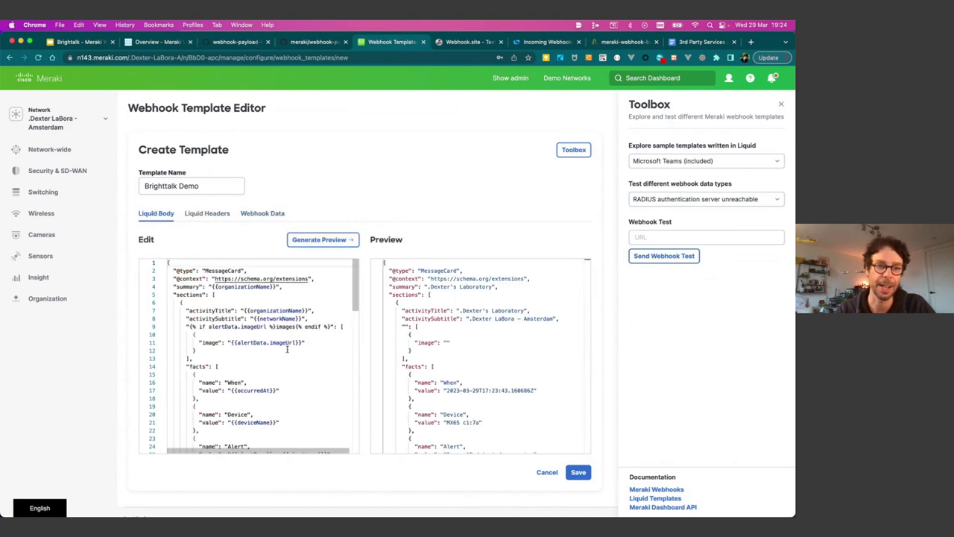
left_click_drag(187, 326, 198, 351)
scroll(237, 357, "down", 3)
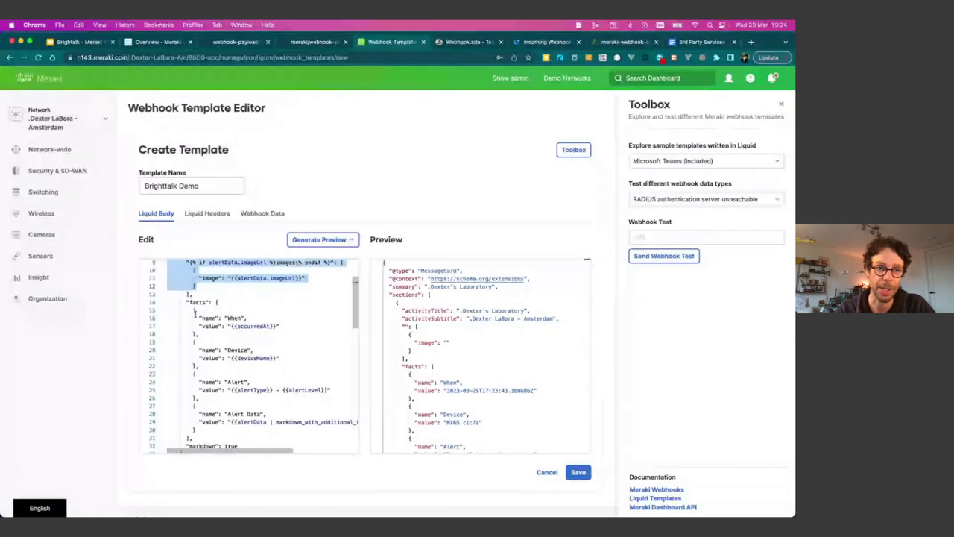
left_click_drag(199, 318, 279, 337)
scroll(453, 335, "down", 3)
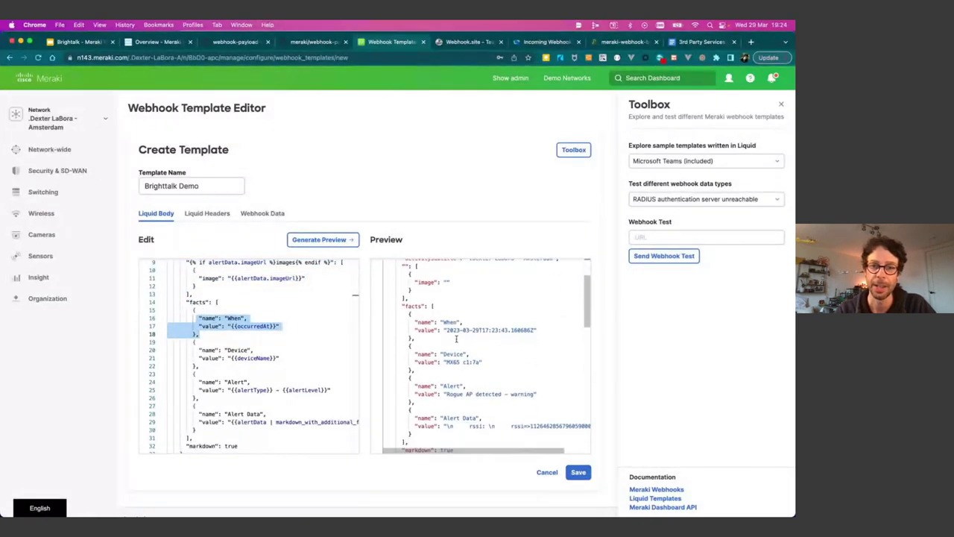
left_click_drag(435, 321, 535, 335)
scroll(535, 334, "down", 3)
scroll(535, 334, "up", 5)
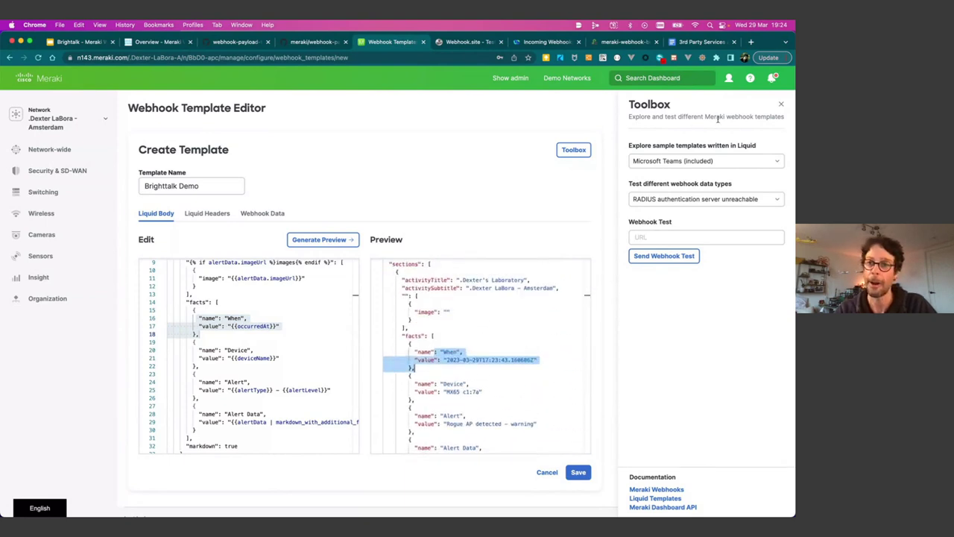
Load the included Slack sample template and compare its Liquid blocks with the rendered preview.
left_click(735, 161)
left_click(710, 235)
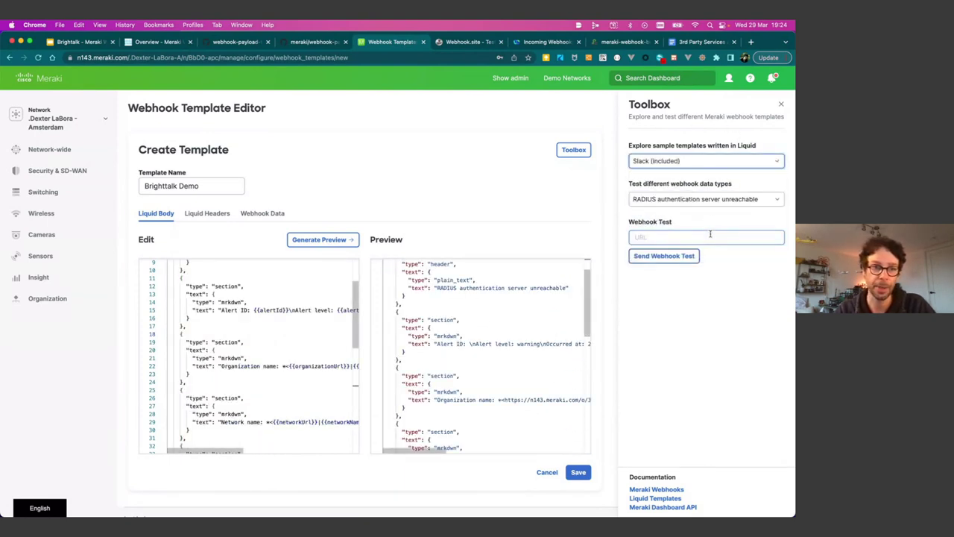
scroll(362, 352, "down", 3)
scroll(363, 351, "up", 2)
scroll(298, 336, "up", 4)
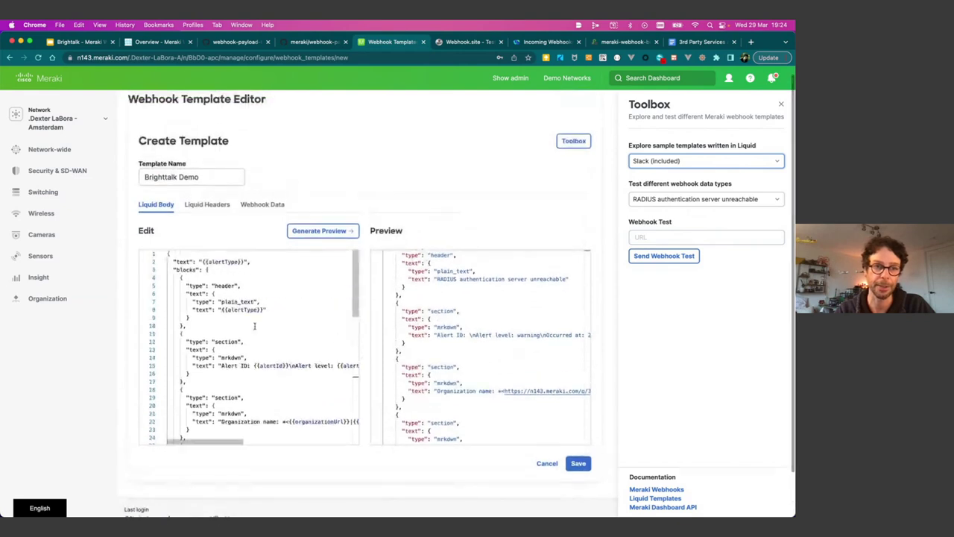
scroll(485, 343, "up", 2)
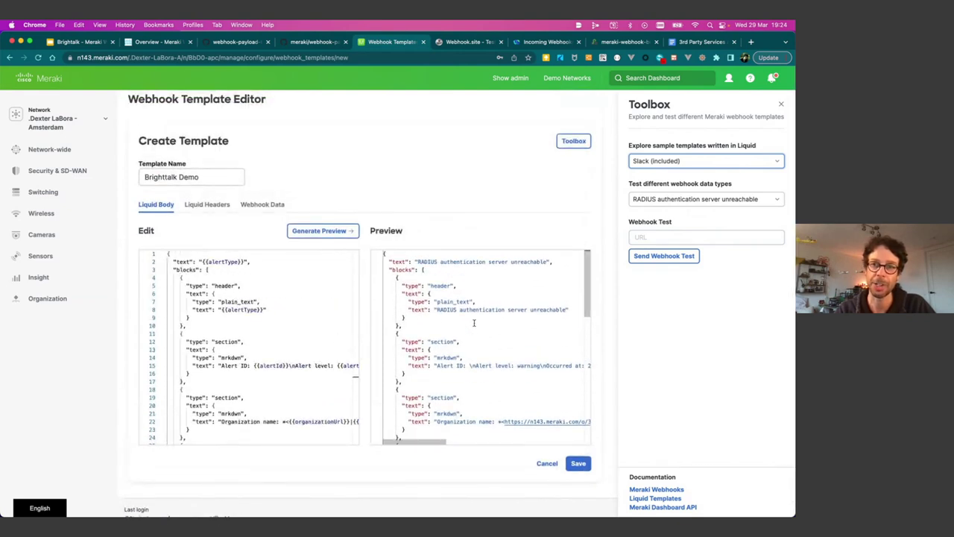
Load the included Webex sample template into the Liquid body.
left_click(707, 162)
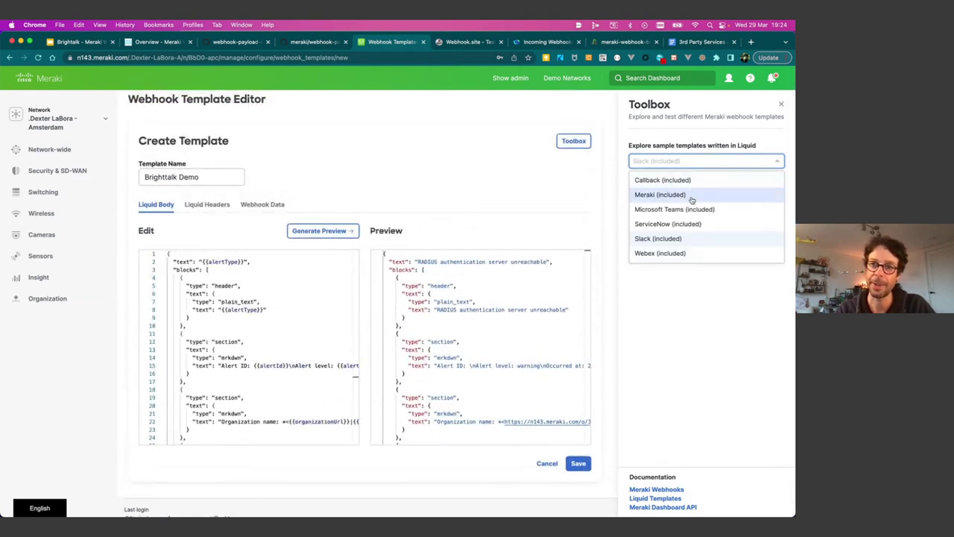
left_click(680, 253)
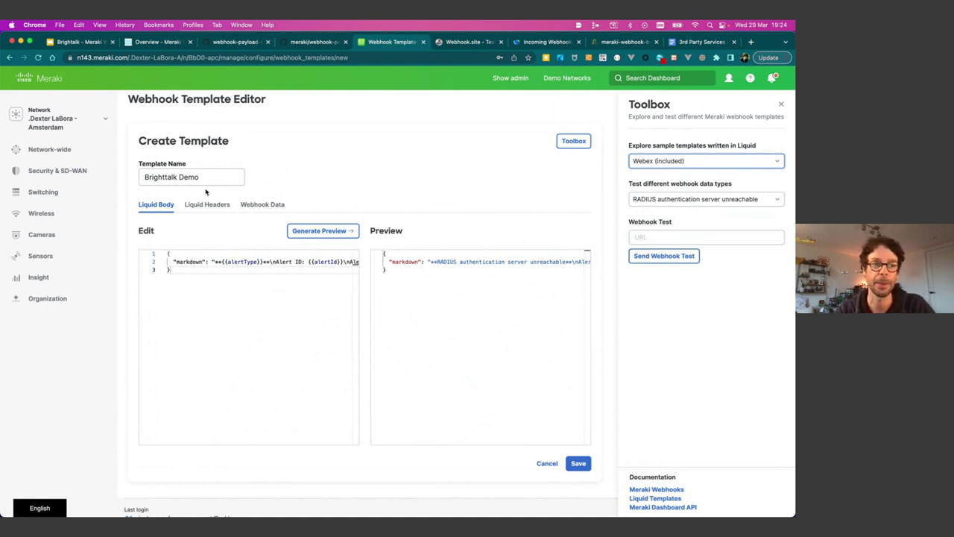
Switch to Webhook.site, reload it from webhook.site, and copy the unique URL to the clipboard.
left_click(451, 44)
left_click(216, 57)
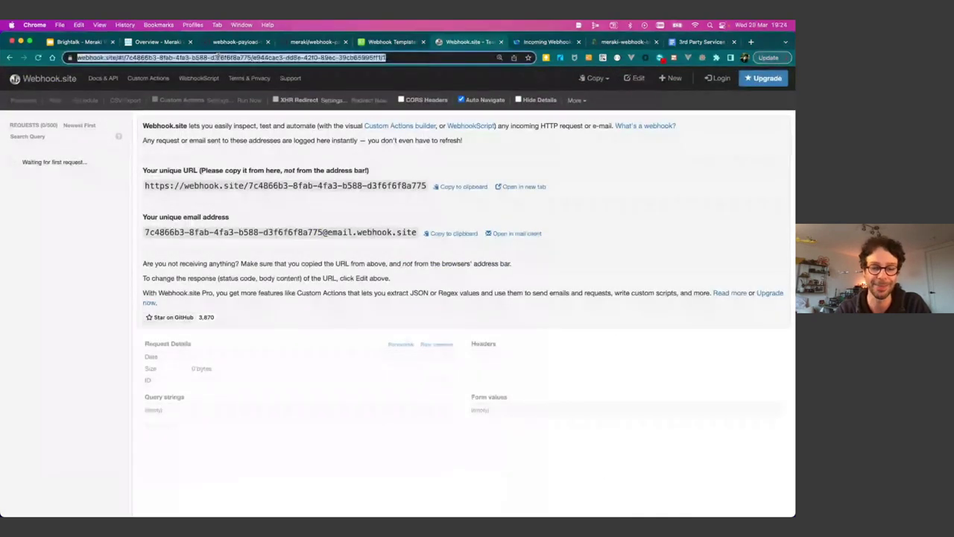
type("webhook.site")
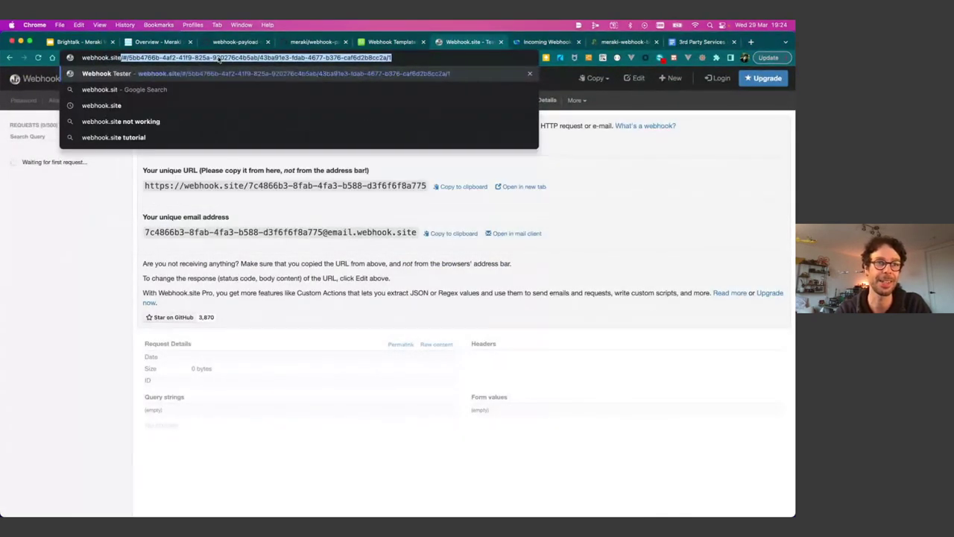
key("Delete")
key("Return")
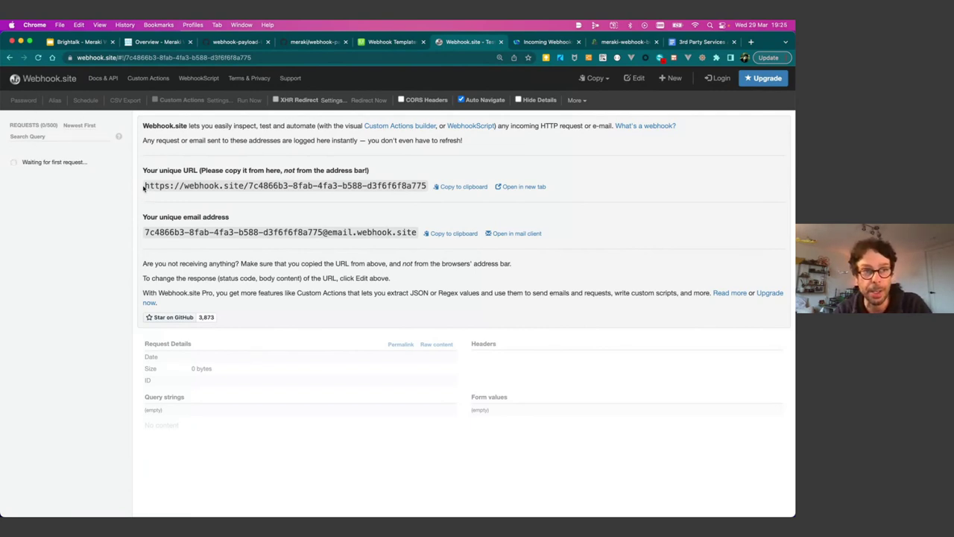
left_click_drag(145, 185, 437, 186)
left_click(448, 186)
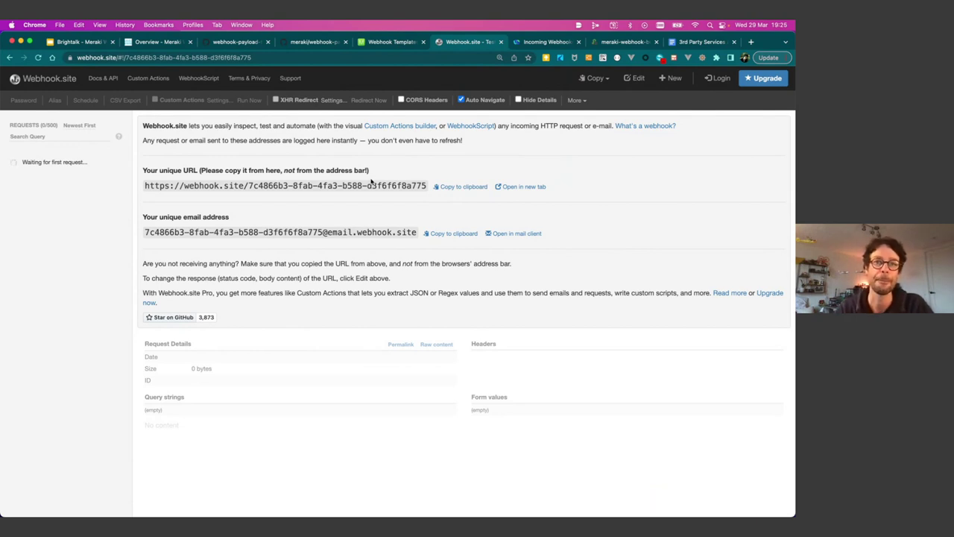
Return to the Meraki template editor, paste the copied Webhook.site URL as the webhook test URL, and try to send the test.
left_click(379, 43)
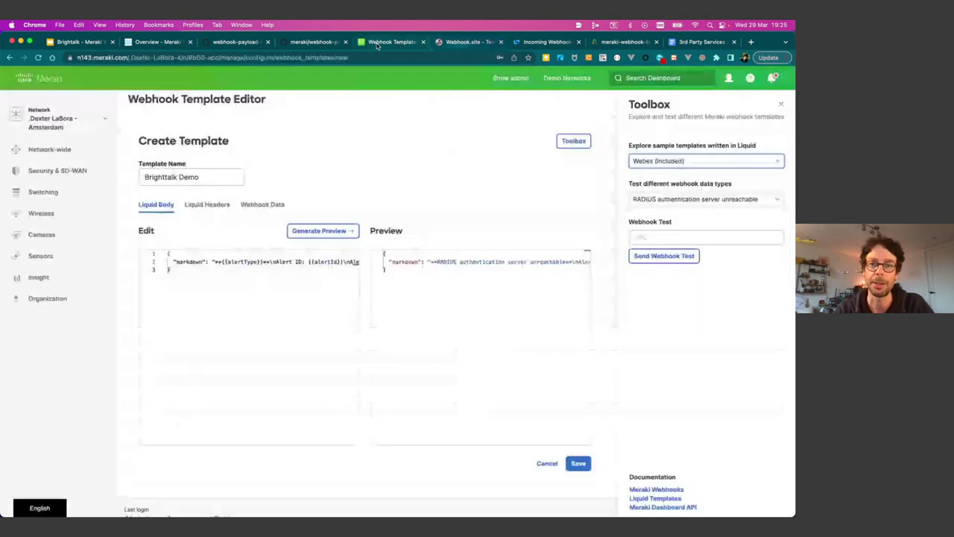
left_click(673, 236)
key("super+v")
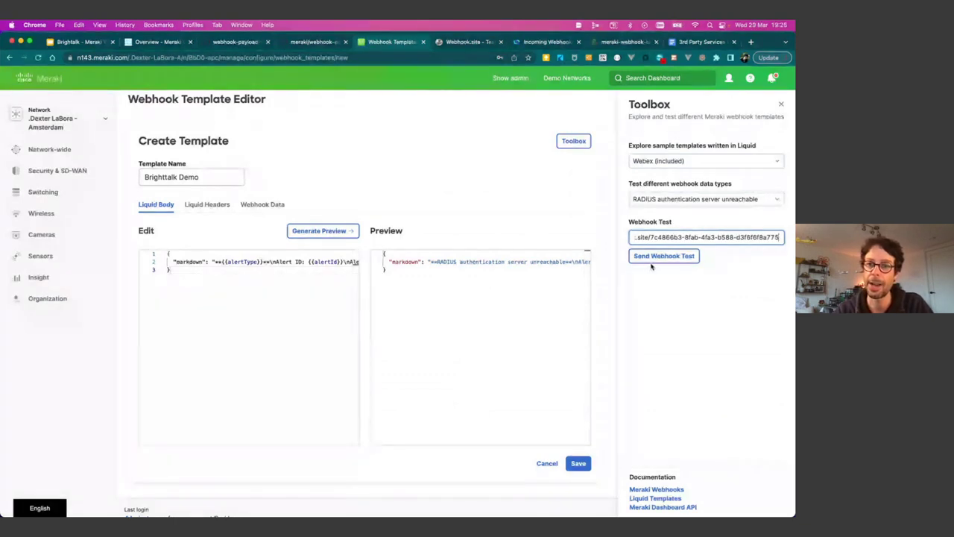
left_click(672, 260)
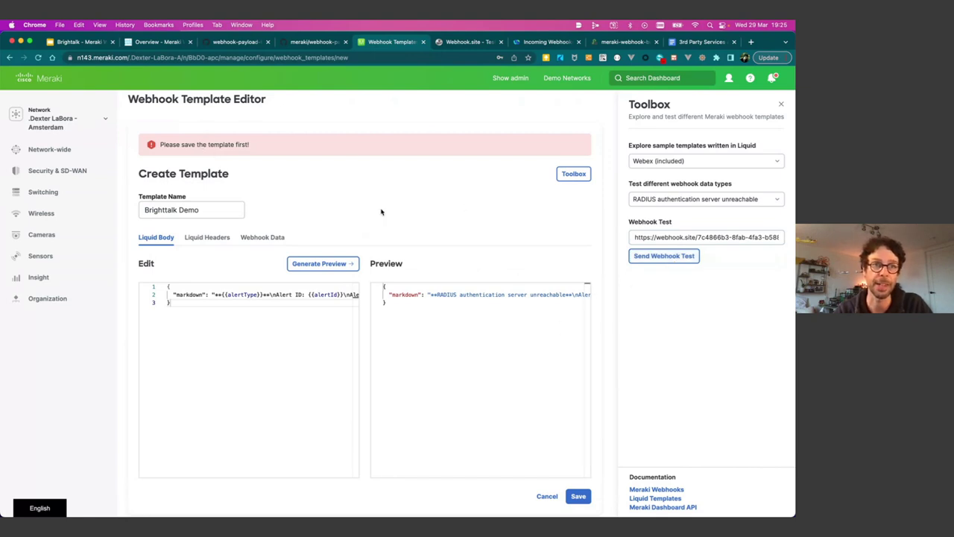
Save the Brighttalk Demo template and send the webhook test to the entered URL.
scroll(381, 212, "down", 1)
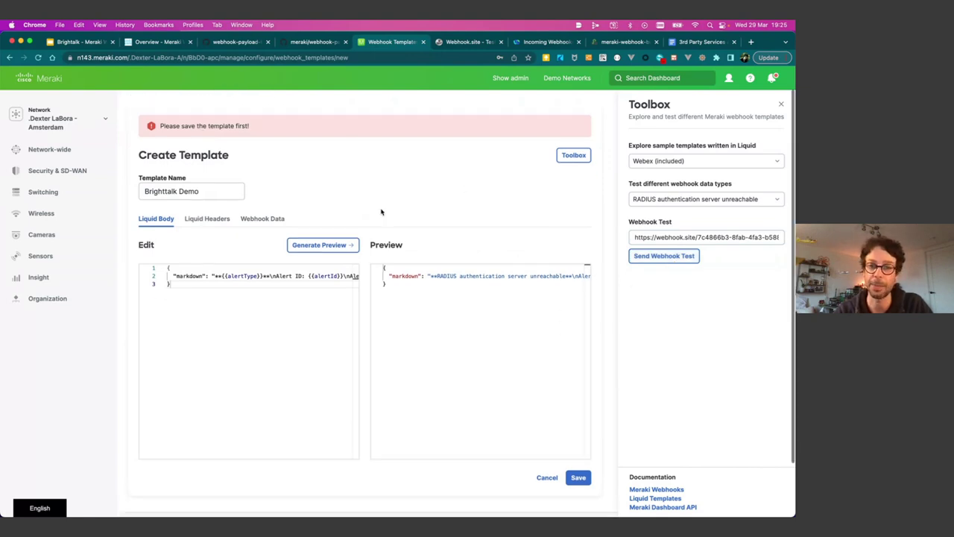
left_click(577, 488)
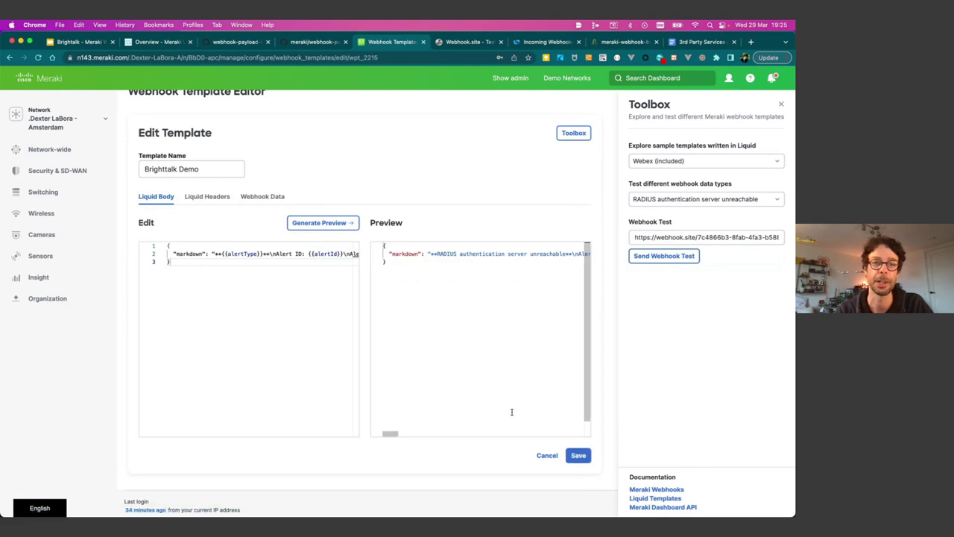
scroll(536, 199, "up", 2)
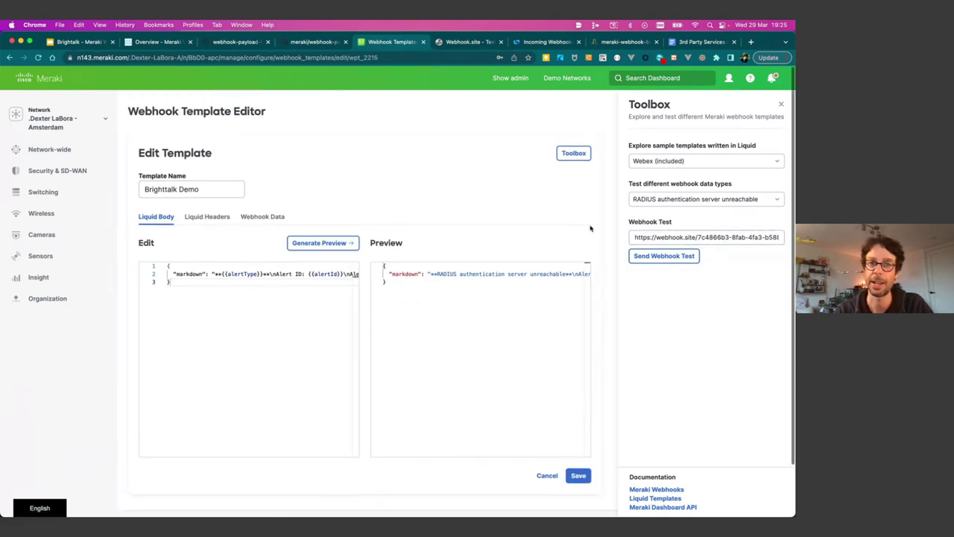
left_click(638, 257)
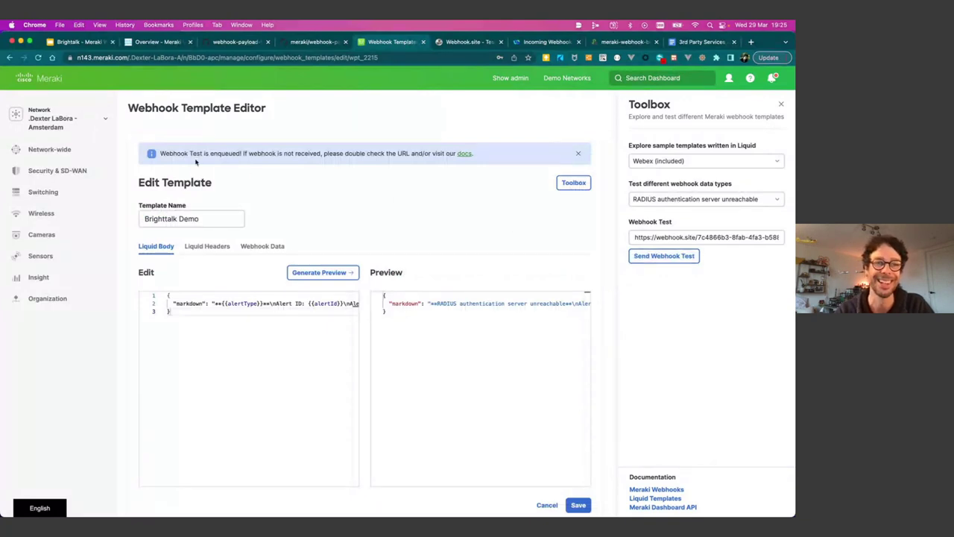
left_click_drag(191, 153, 245, 154)
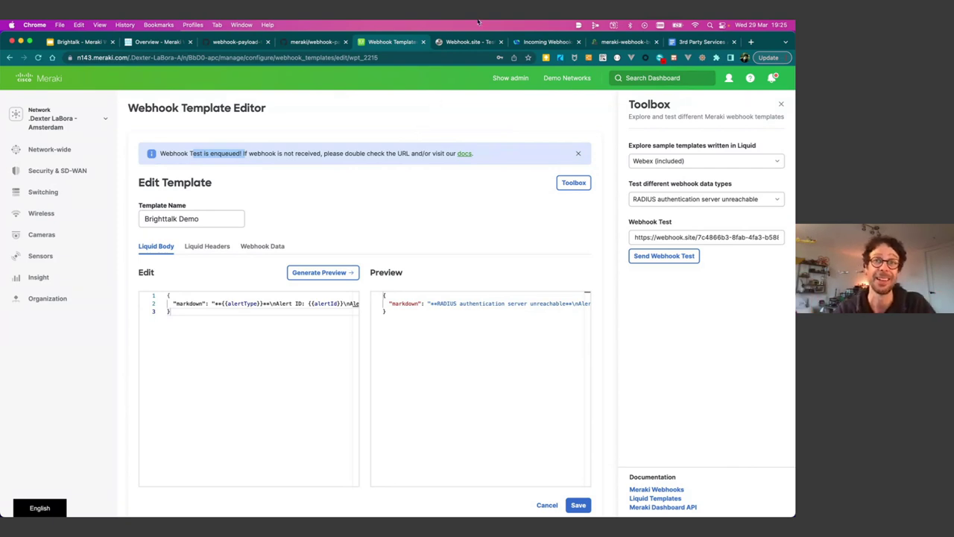
Switch to Webhook.site and examine the raw content of the received POST request.
left_click(465, 43)
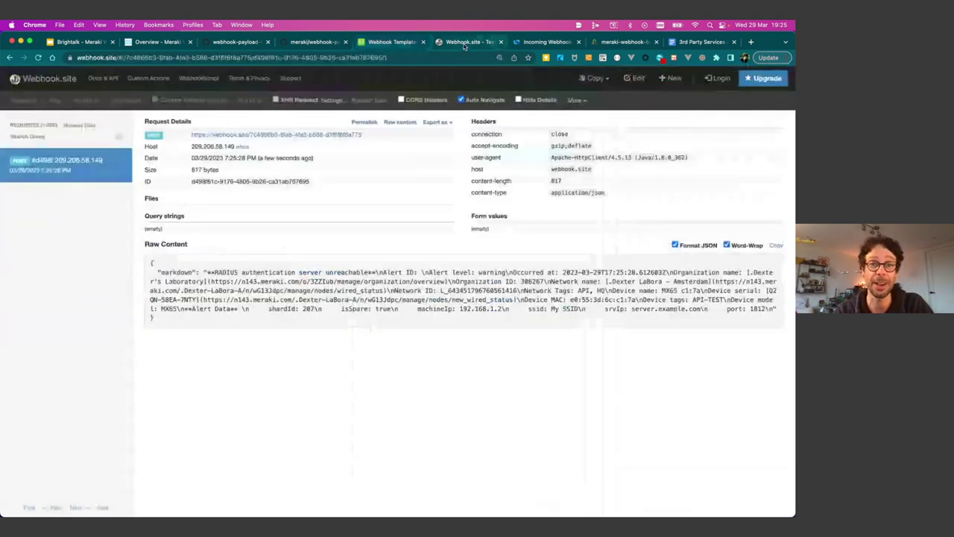
mouse_move(15, 170)
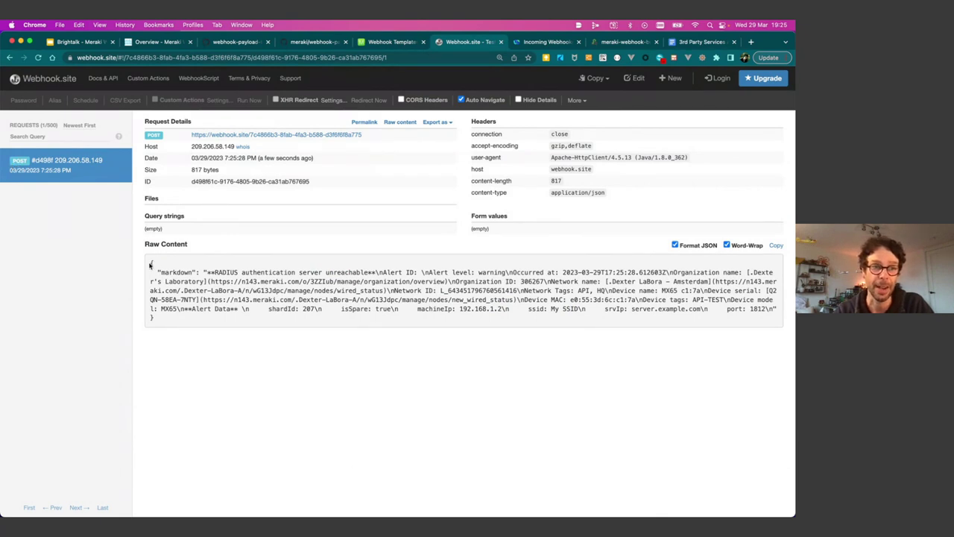
left_click_drag(150, 264, 198, 329)
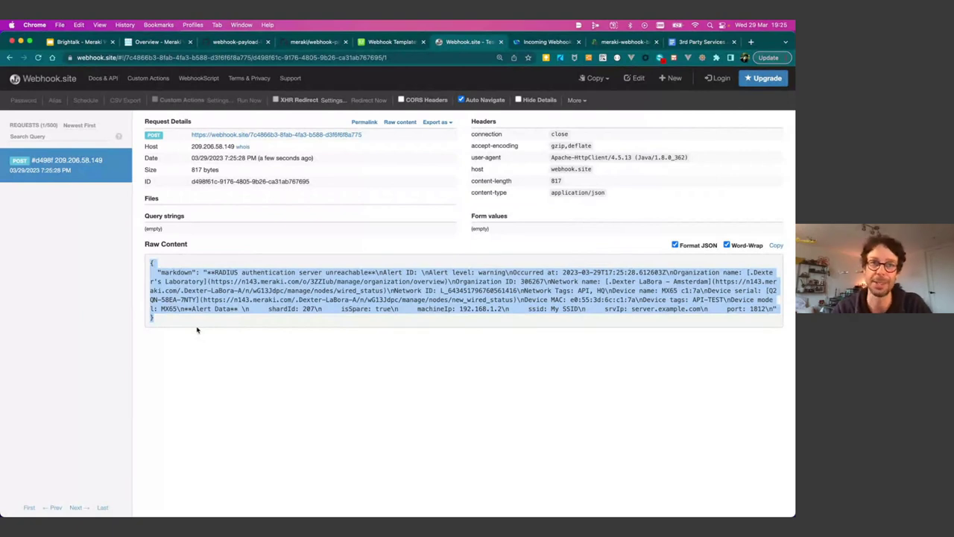
Return to the Meraki template editor, replace the Liquid body with {"static":"hello world"}, generate its preview and send a webhook test.
left_click(391, 43)
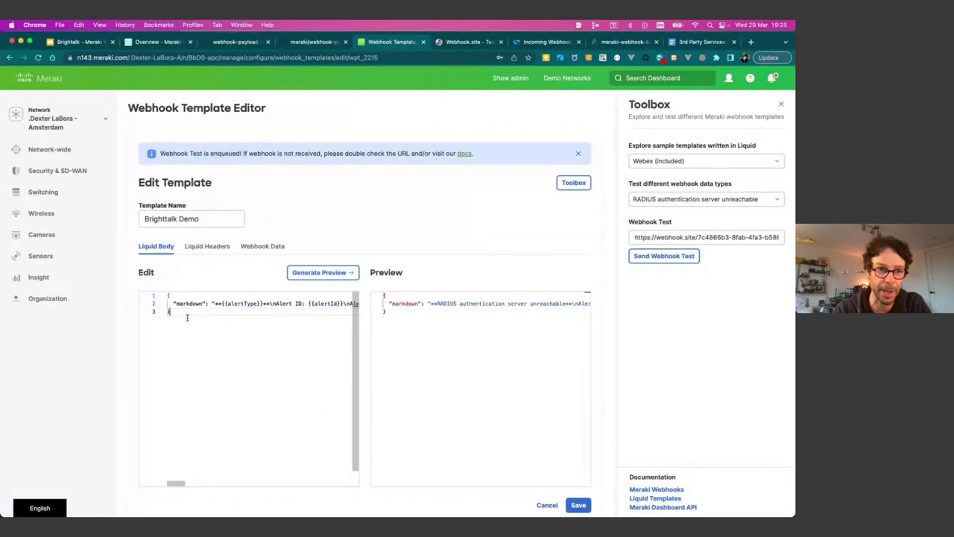
left_click_drag(184, 316, 154, 297)
key("BackSpace")
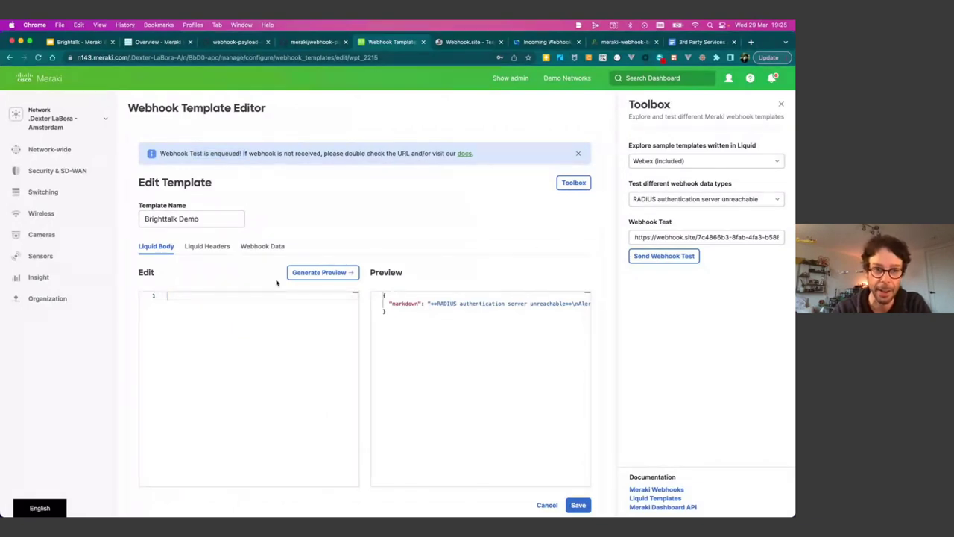
type("{")
key("Return")
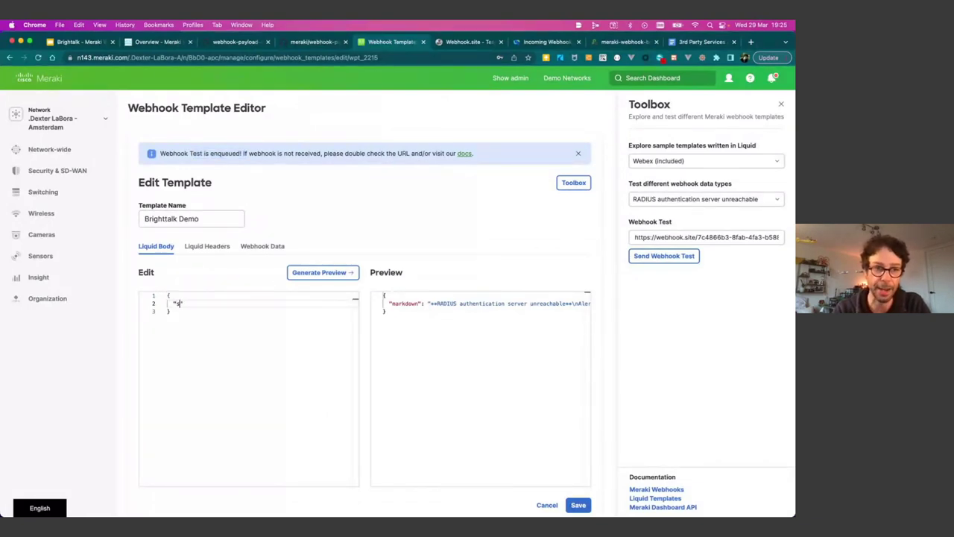
type("\"static")
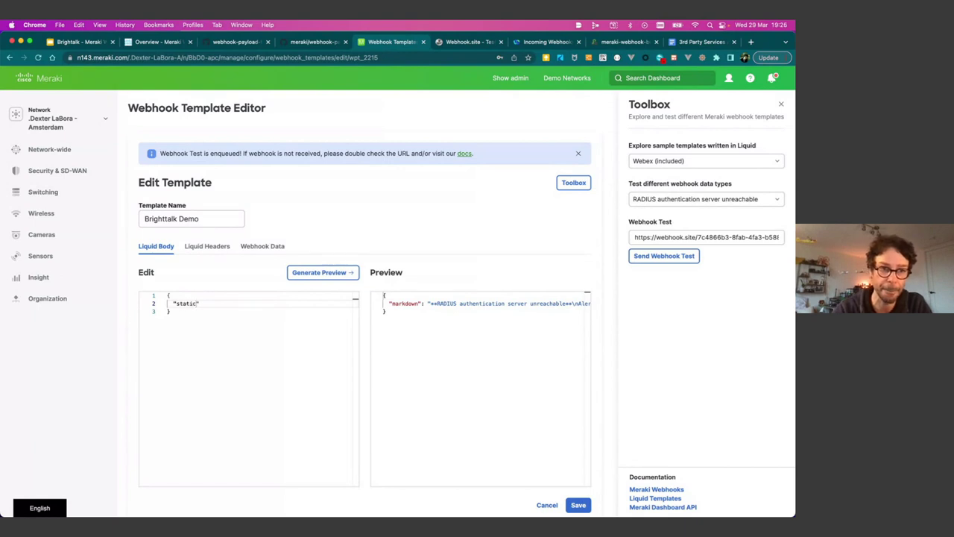
type("\":\"hello world")
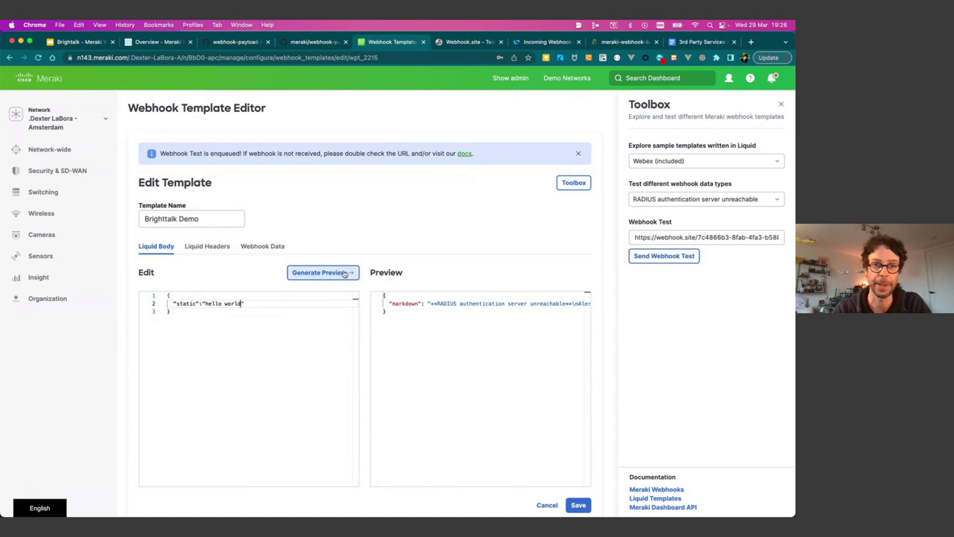
left_click(343, 273)
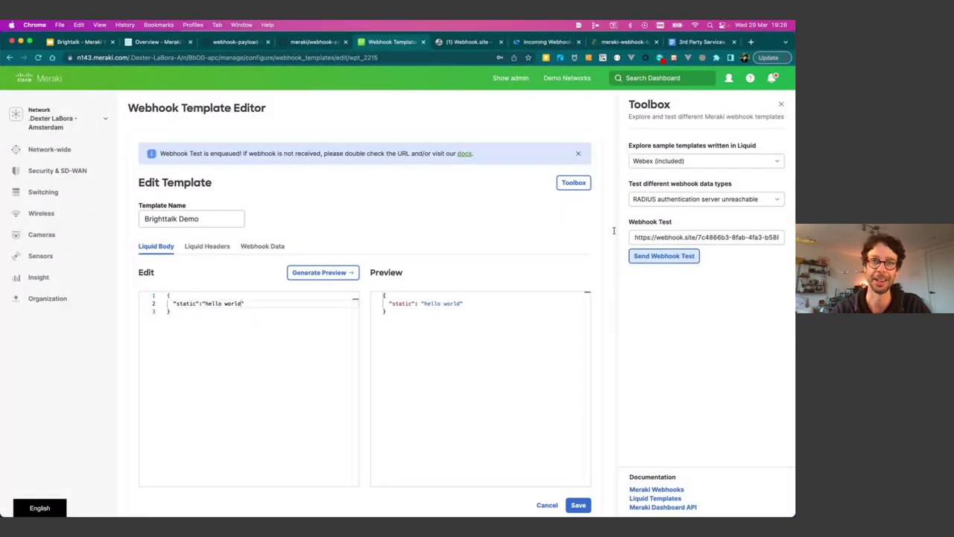
Check the newest request in Webhook.site, then return to the Meraki editor and try to save the Brighttalk Demo template.
left_click(471, 48)
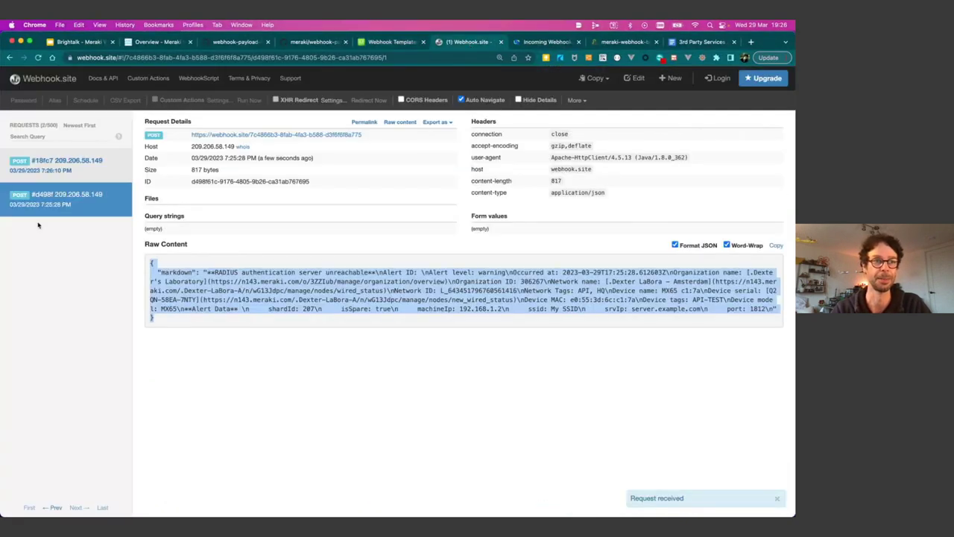
left_click(64, 172)
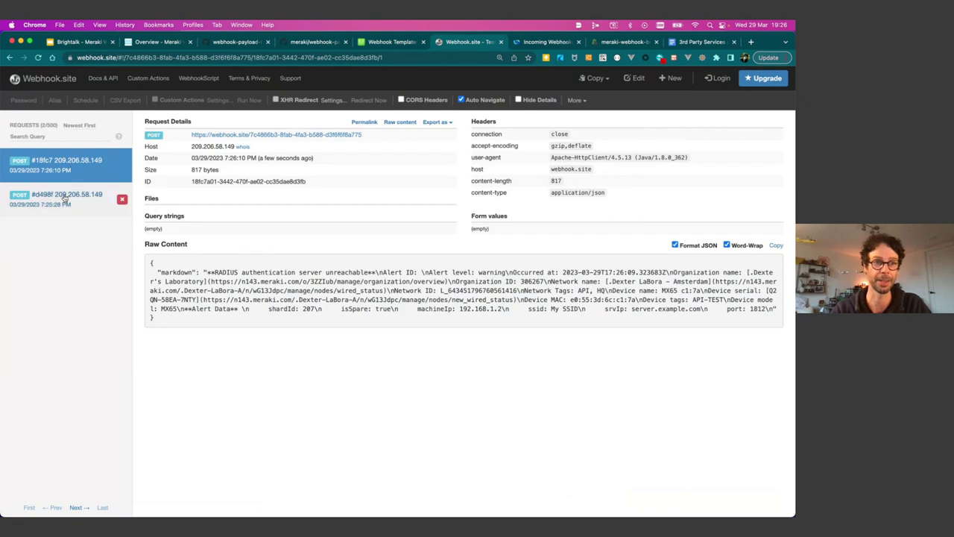
left_click(391, 43)
left_click(578, 505)
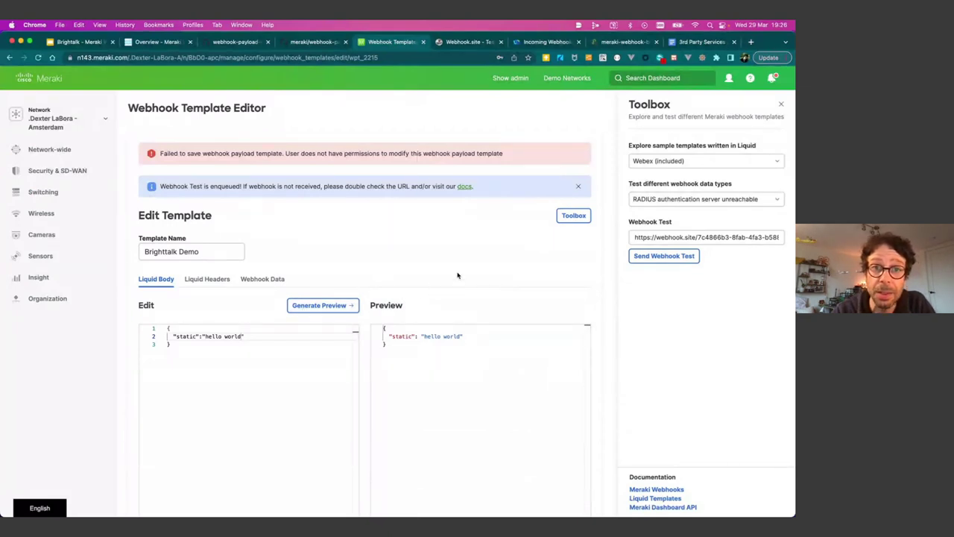
scroll(351, 283, "down", 3)
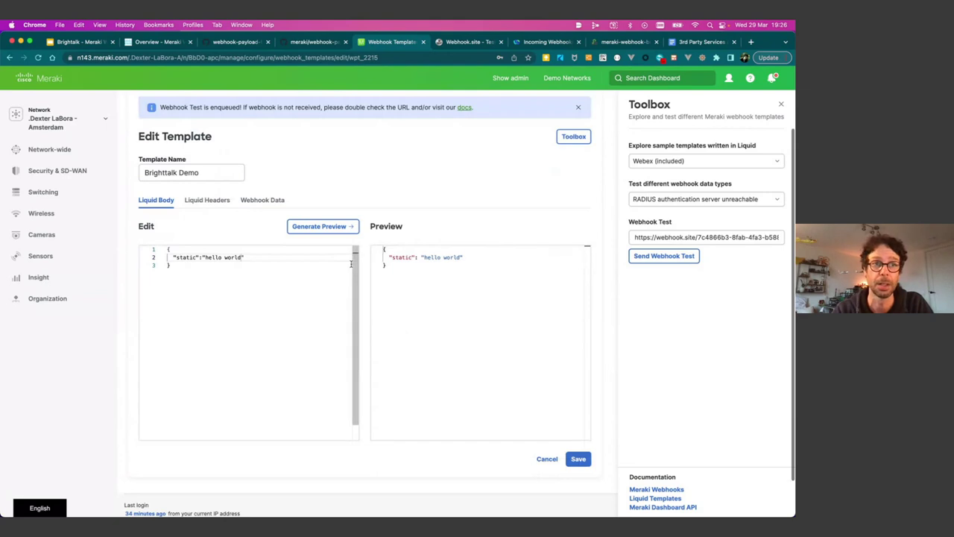
Reload the template editor, replace the Liquid body with {"test":"hello world"}, and try to save the Brighttalk Demo template.
left_click(38, 57)
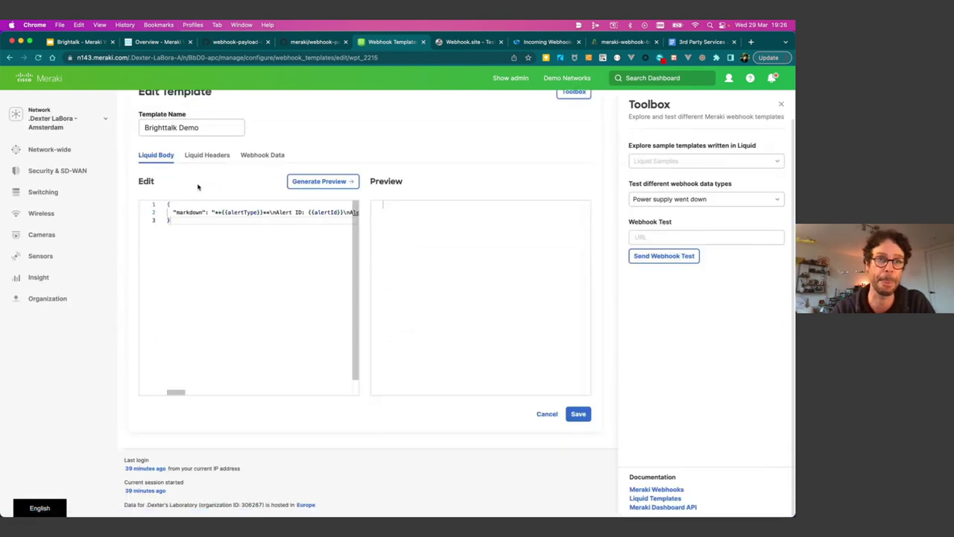
key("super+a")
key("BackSpace")
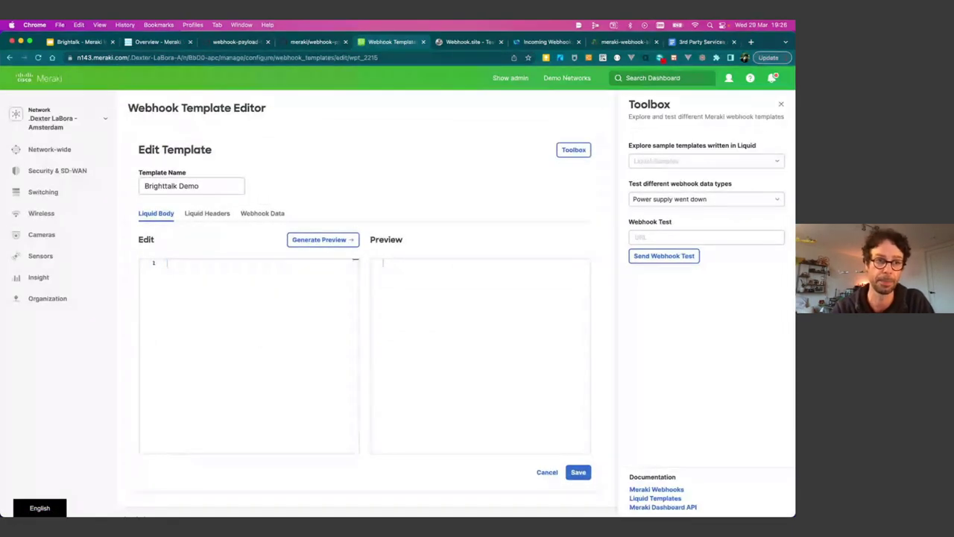
type("{")
key("Return")
type("\"test\"")
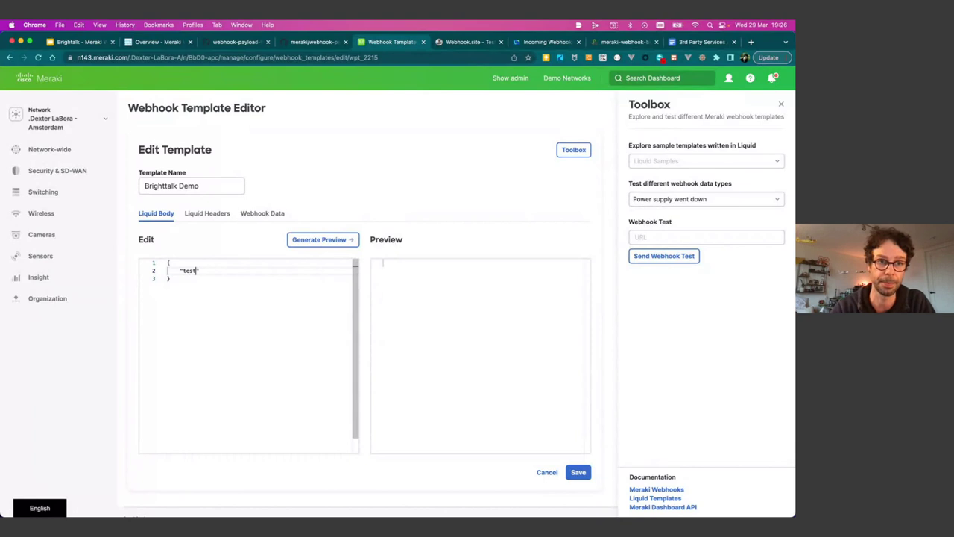
type(":\"he")
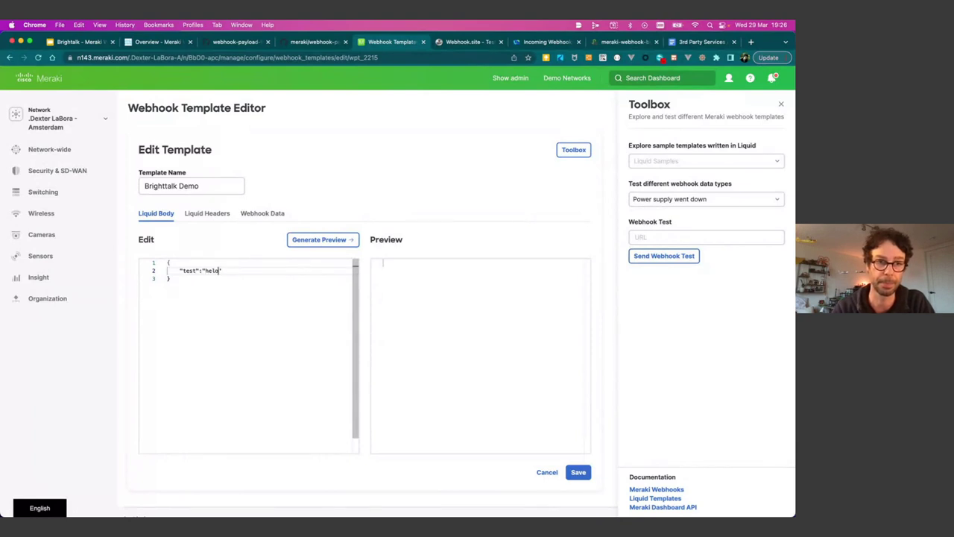
type("llo world")
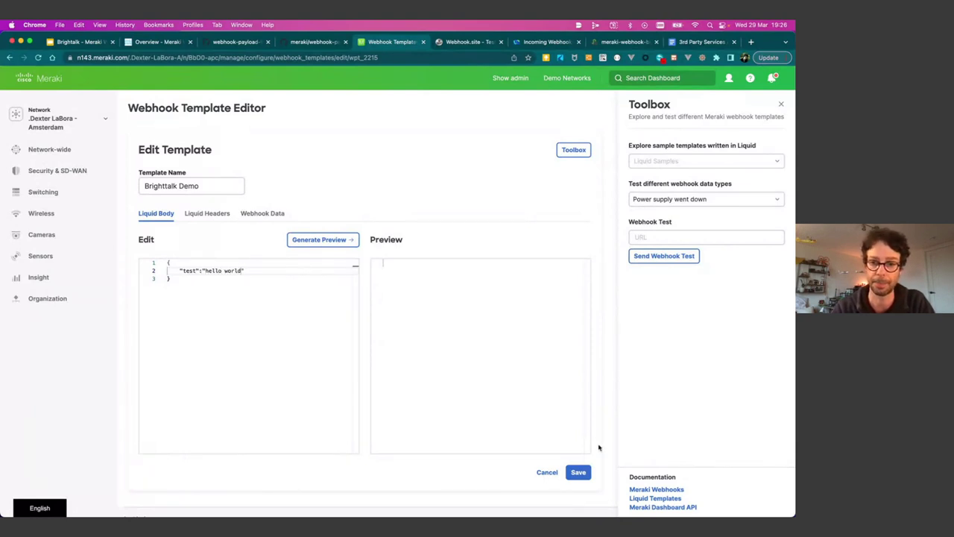
left_click(577, 474)
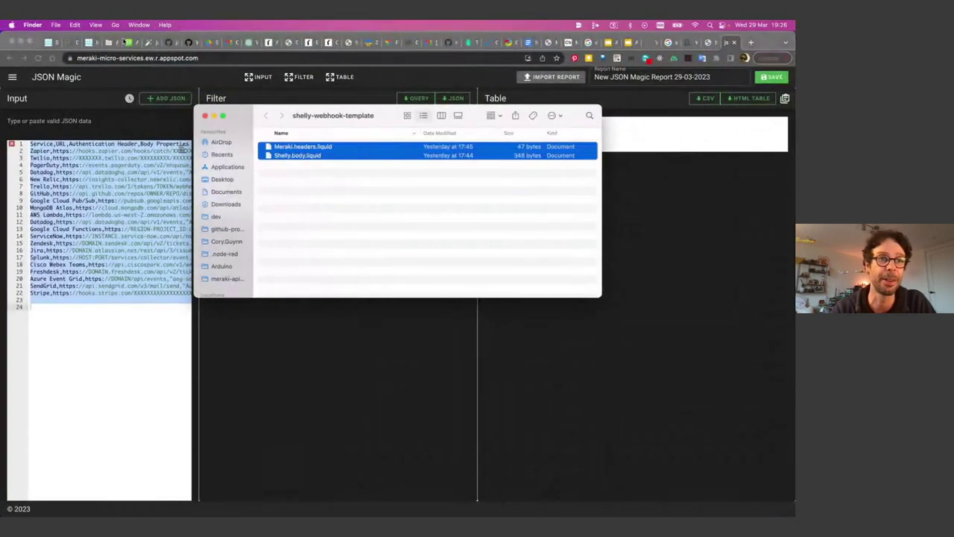
Switch to the Meraki dashboard in the other Chrome window and open the Webhook Payload Templates page from the network's alert settings.
left_click(127, 43)
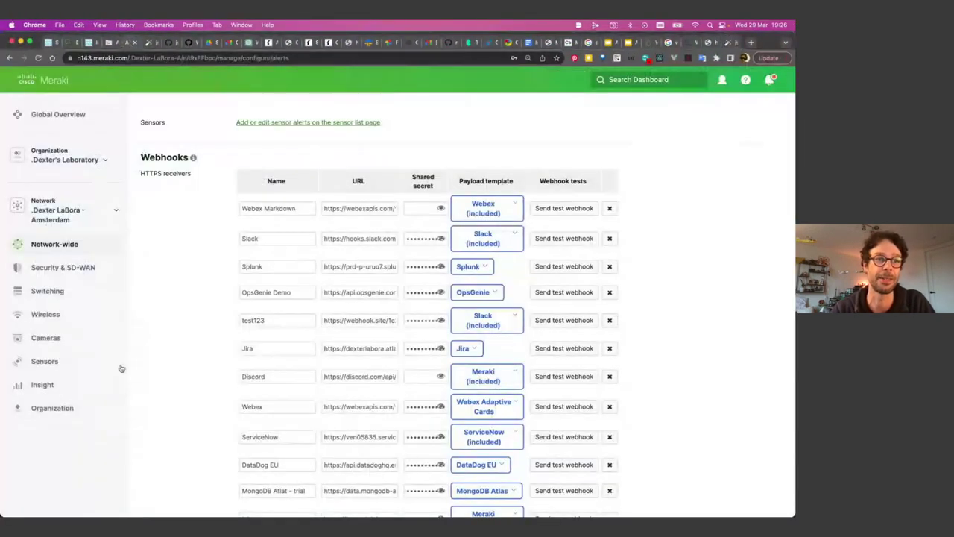
left_click(109, 217)
left_click(192, 158)
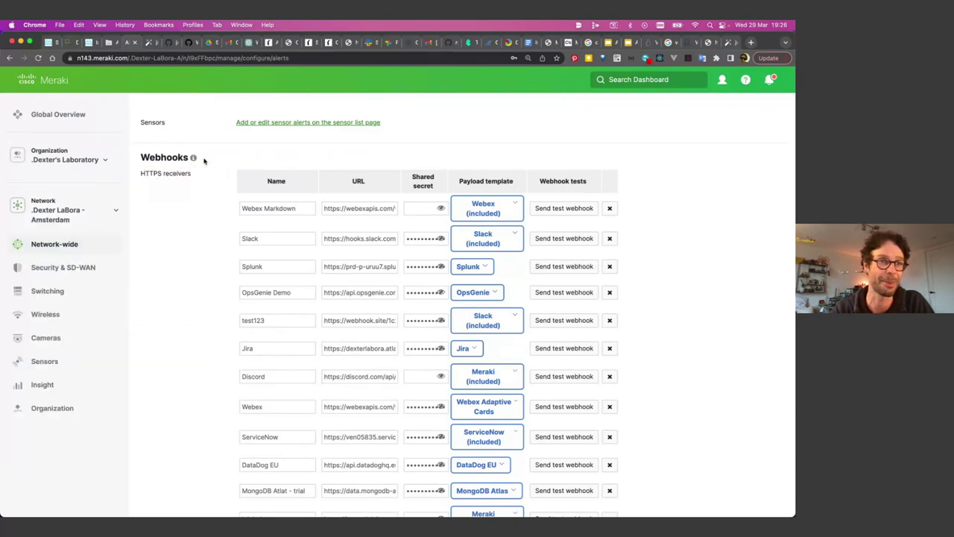
mouse_move(104, 247)
left_click(246, 275)
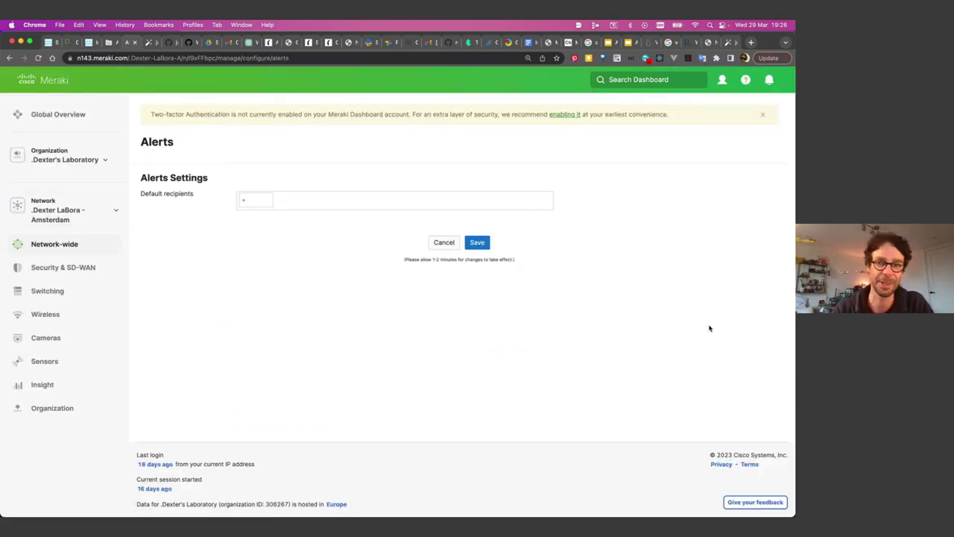
scroll(527, 227, "down", 20)
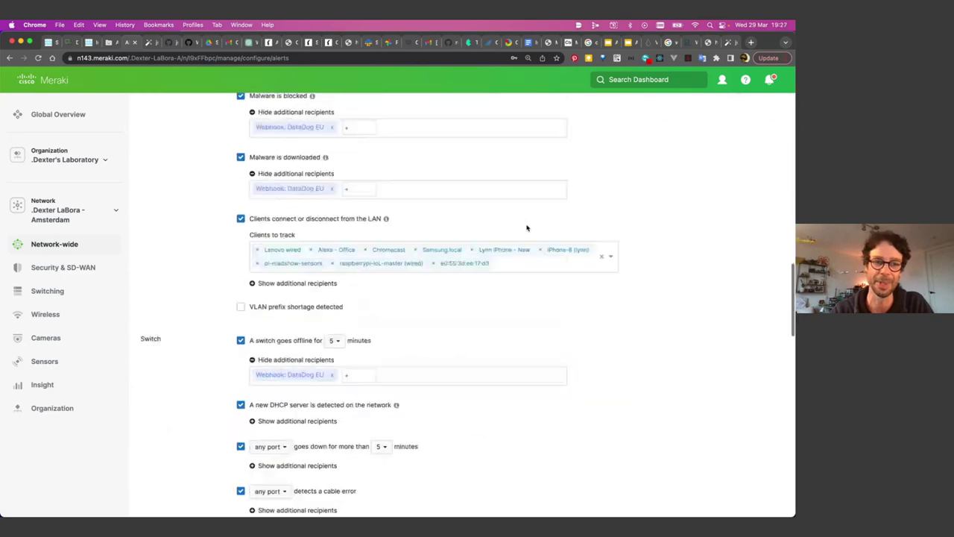
left_click(208, 322)
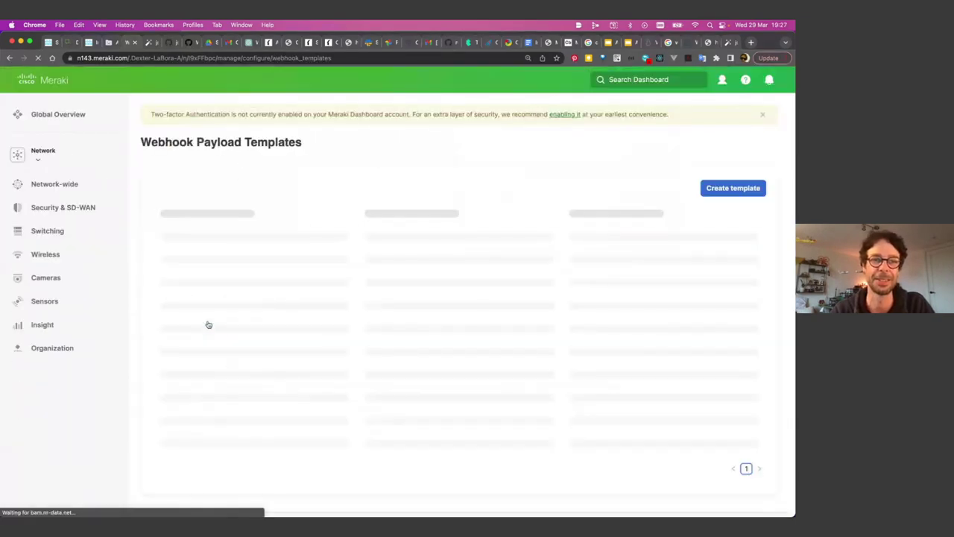
Start a new webhook payload template, name it Brighttalk Demo, and try to save it.
left_click(739, 191)
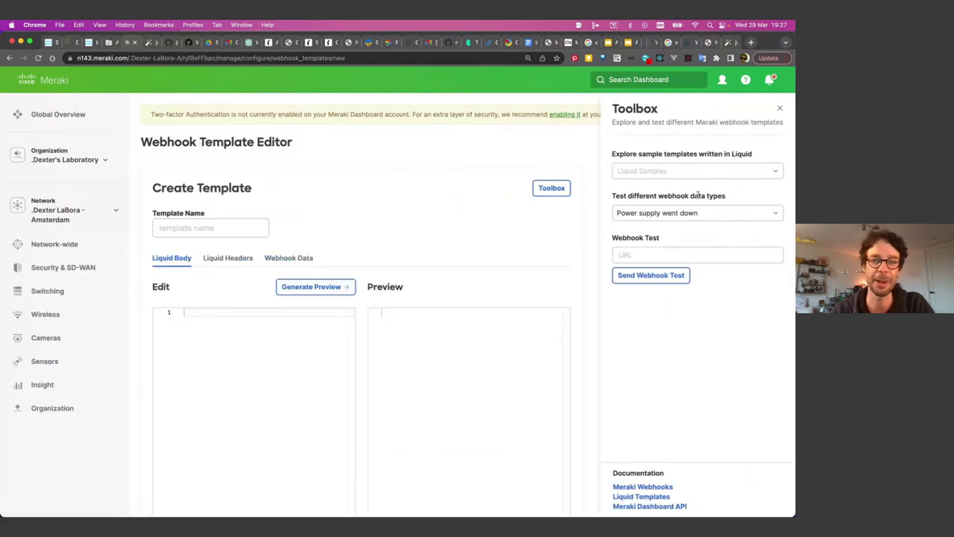
left_click(190, 225)
type("Brighttalk Demo")
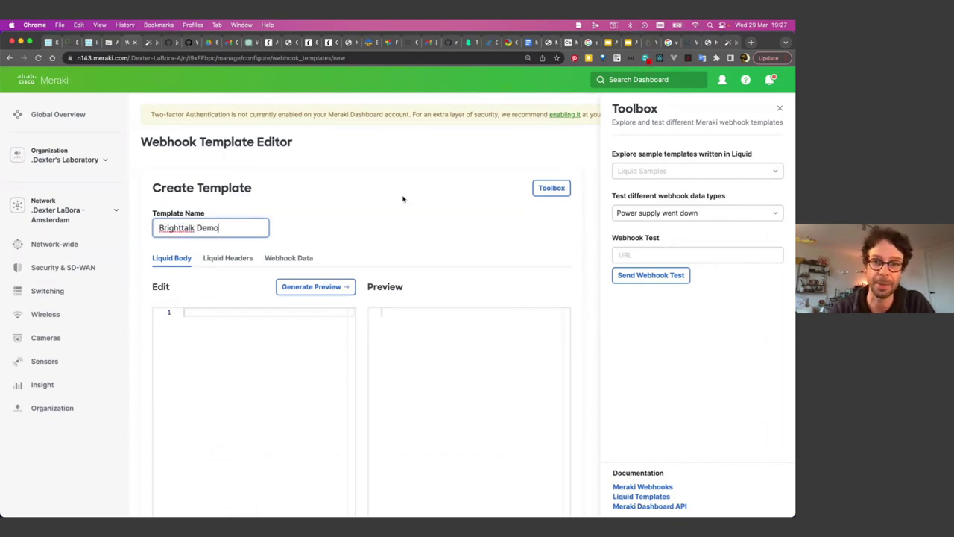
scroll(416, 192, "down", 3)
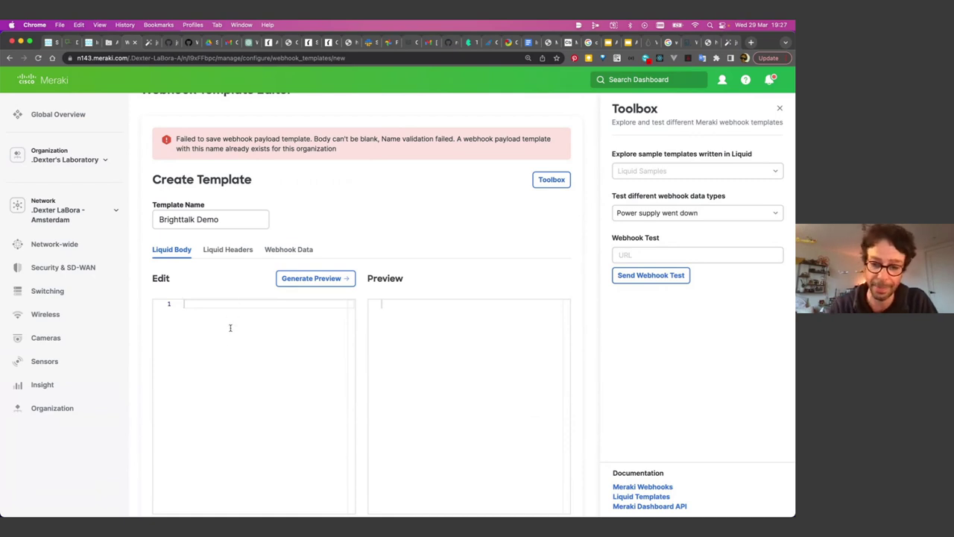
Write {"test":"hello world"} as the new template's Liquid body, generate the preview, and try to save the template.
type("{")
key("Return")
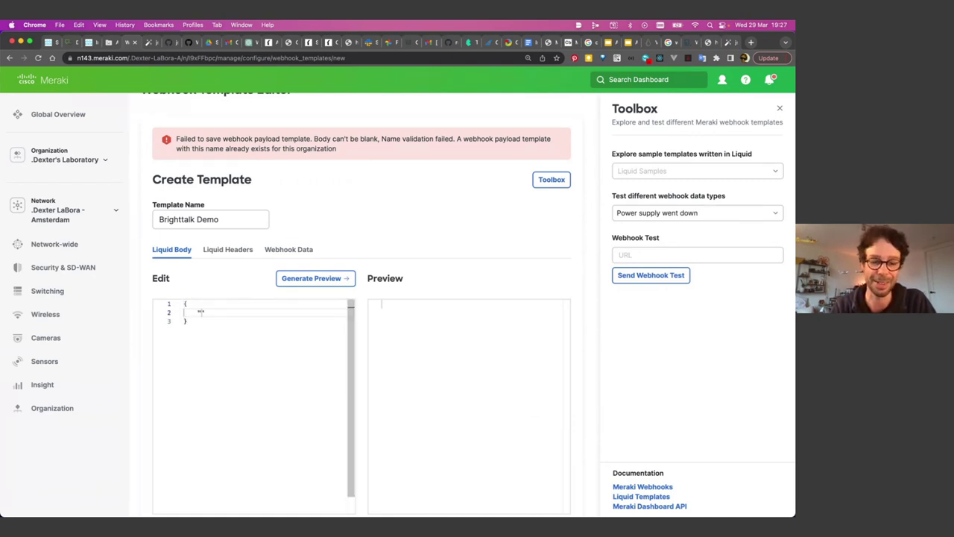
type("\"test")
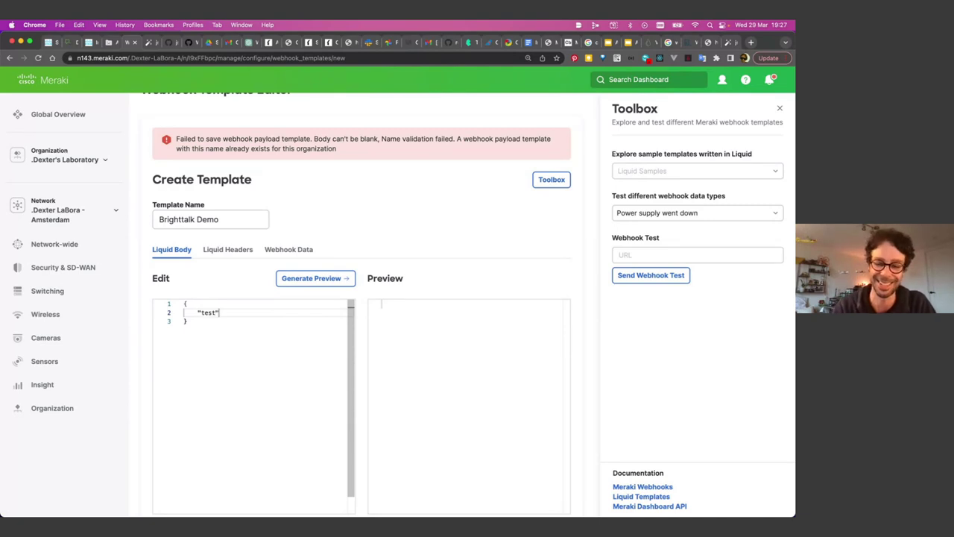
type("\":\"hello world")
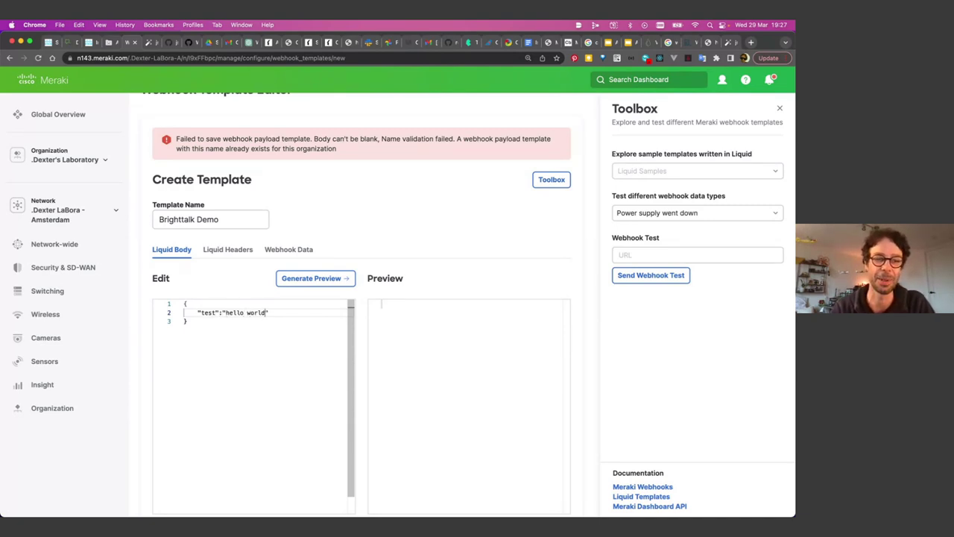
left_click(311, 278)
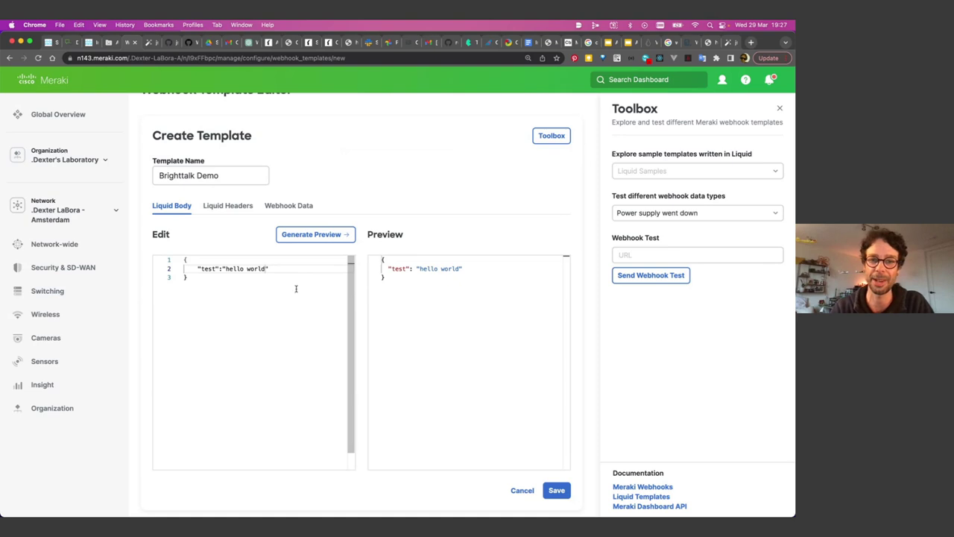
left_click(557, 489)
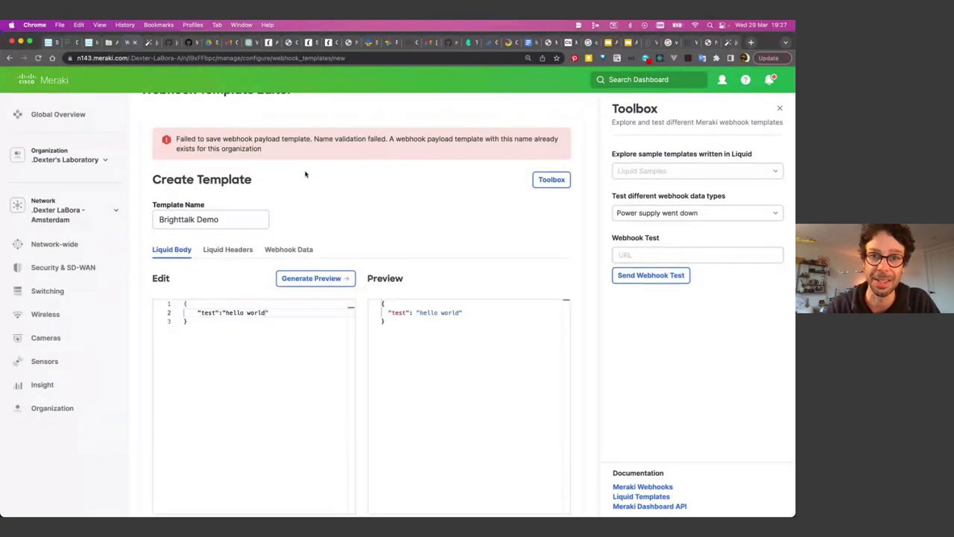
Rename the new template as Brighttalk Demo 2 and save it.
left_click(216, 220)
double_click(177, 219)
left_click(227, 220)
type("m 2")
key("BackSpace")
key("BackSpace")
key("BackSpace")
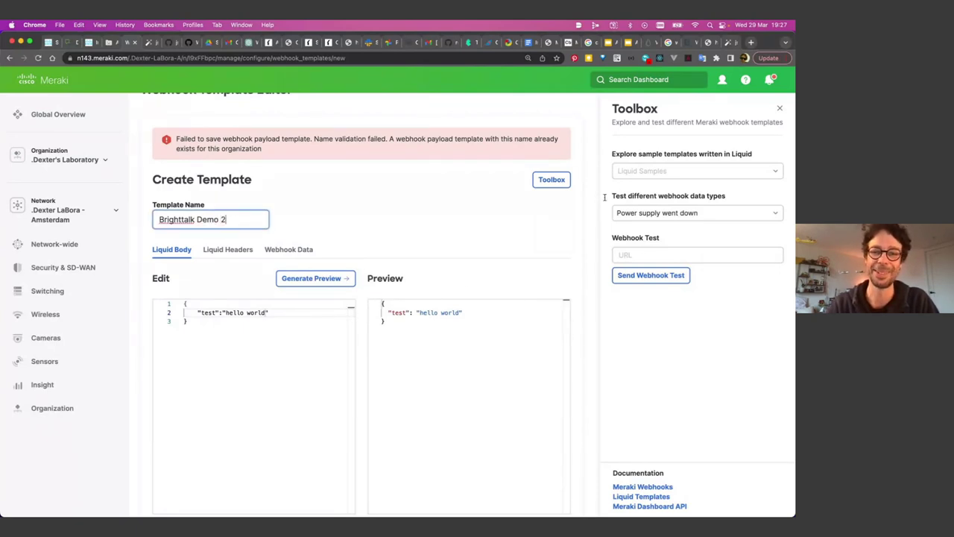
scroll(460, 292, "down", 3)
left_click(553, 448)
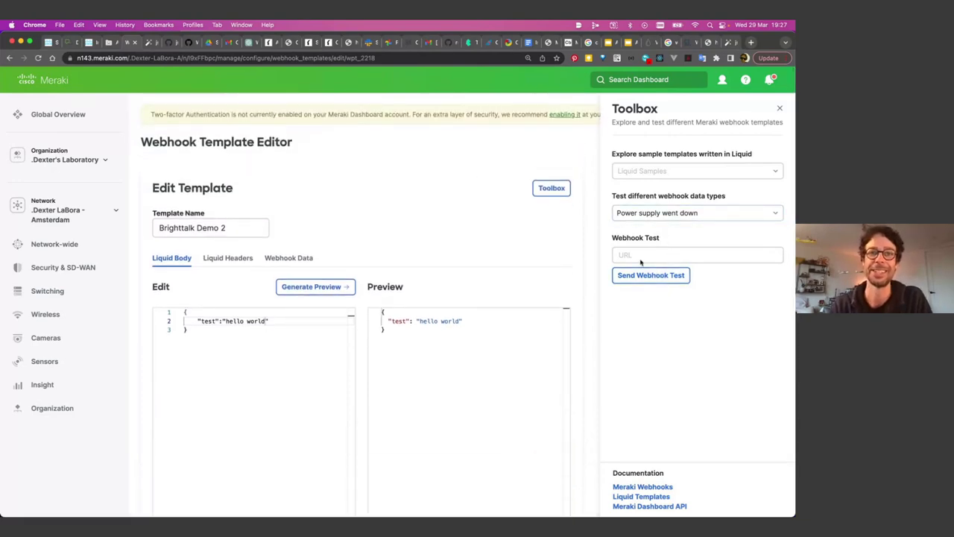
Switch to Webhook.site in the first Chrome window and copy its unique URL to the clipboard.
key("ctrl+Left")
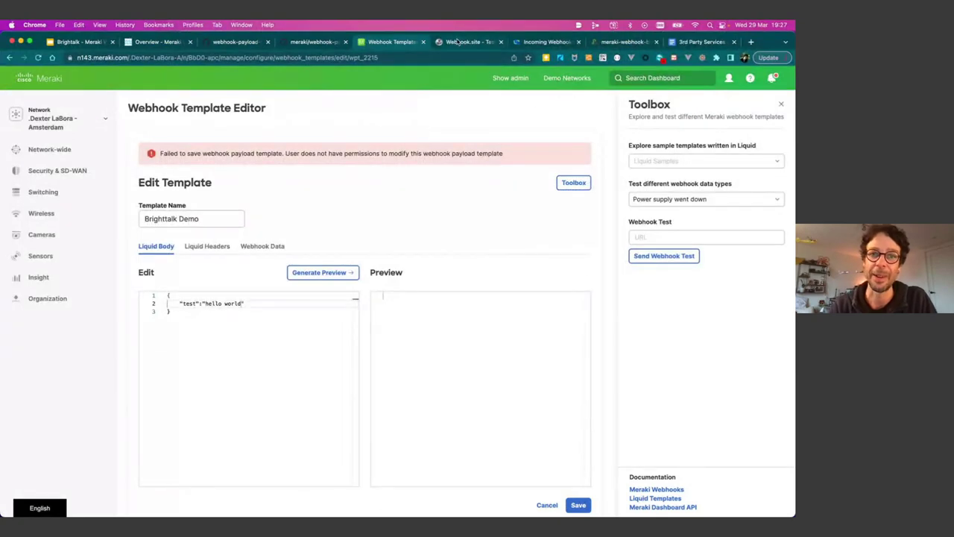
left_click(460, 43)
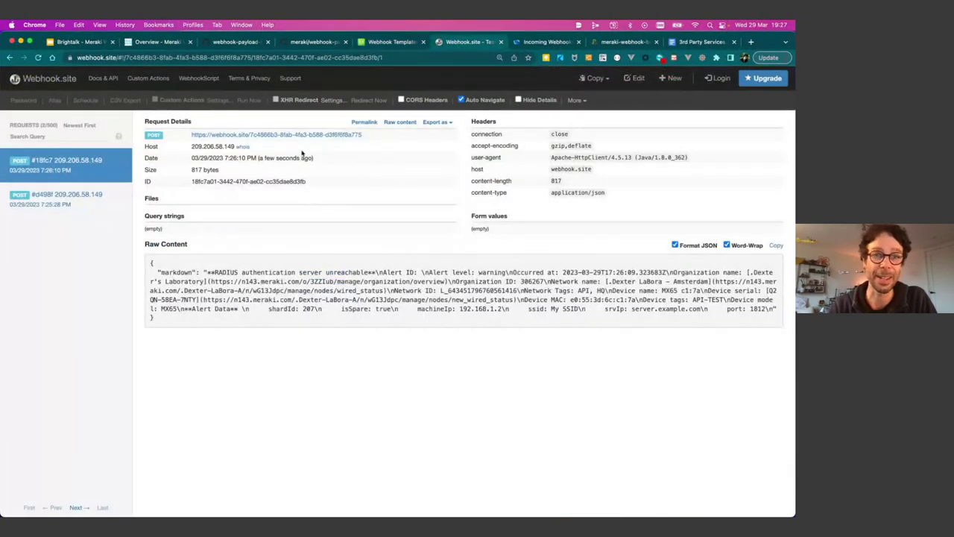
left_click(596, 78)
left_click(582, 109)
Return to the Brighttalk Demo 2 template, paste the copied Webhook.site URL as the test URL, and send the webhook test.
key("ctrl+Right")
left_click(681, 257)
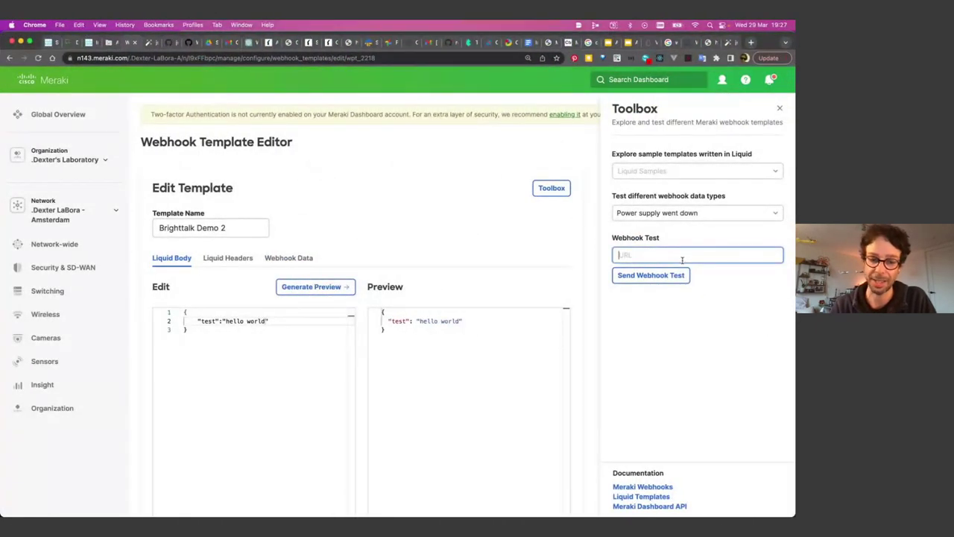
key("super+v")
left_click(651, 275)
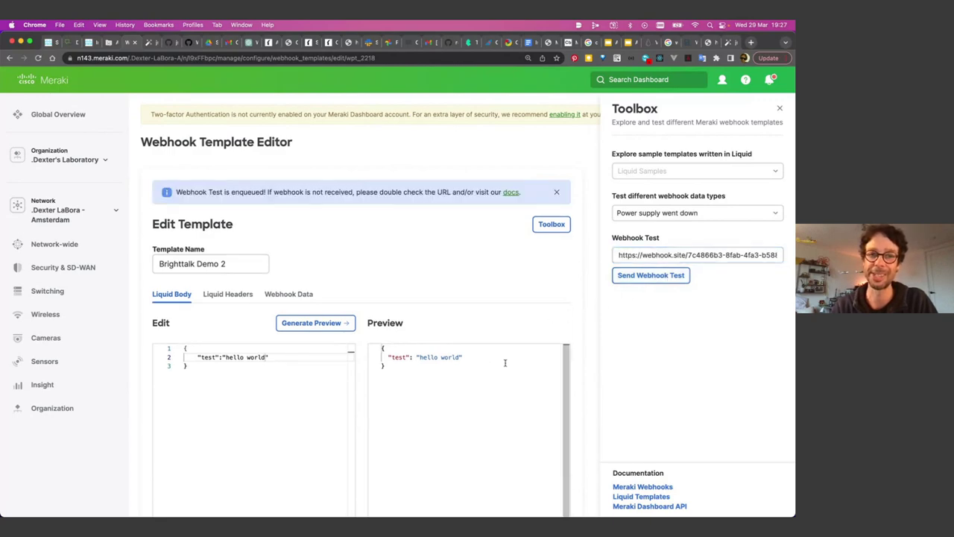
Switch to Webhook.site and examine the raw content of the newest request sent by the webhook test.
key("ctrl+Left")
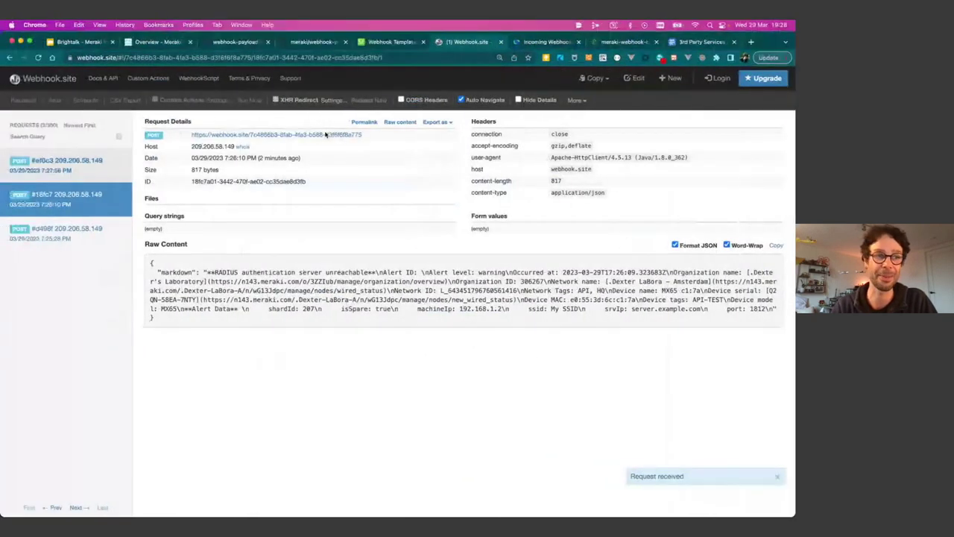
left_click_drag(183, 291, 148, 264)
left_click(226, 340)
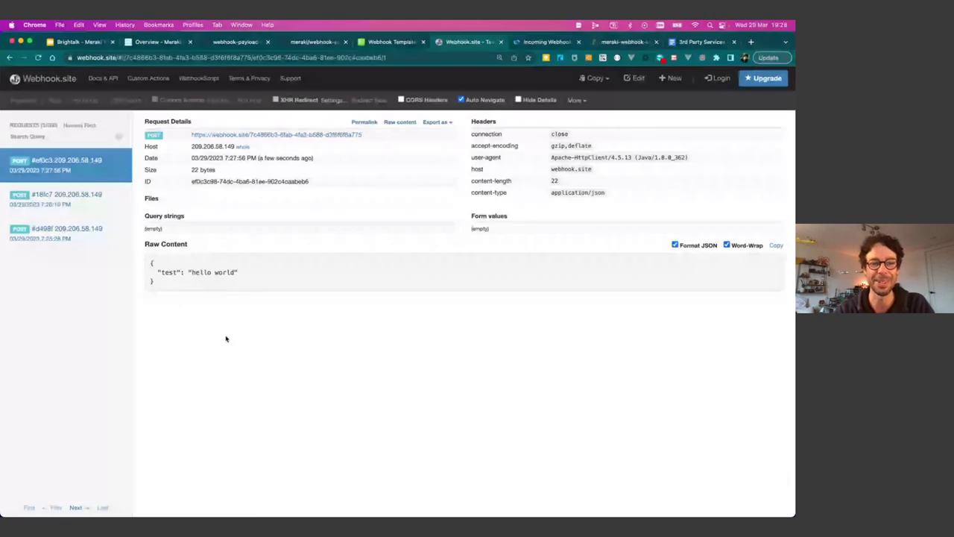
Return to the Brighttalk Demo 2 template, add "dynamic":"{{alertLevel}}" below the test entry in the Liquid body, and generate the preview.
key("ctrl+Right")
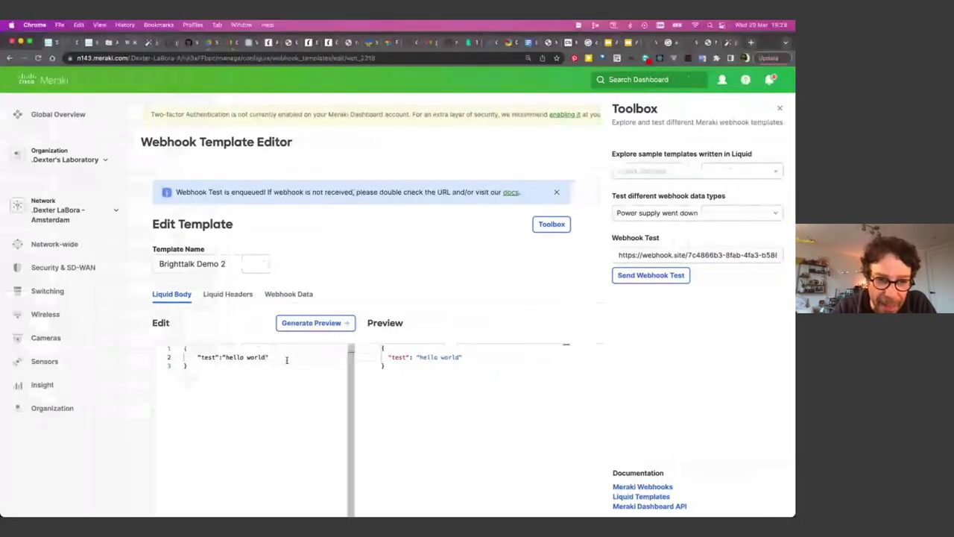
left_click(286, 360)
type(",")
key("Return")
type("\"dyn")
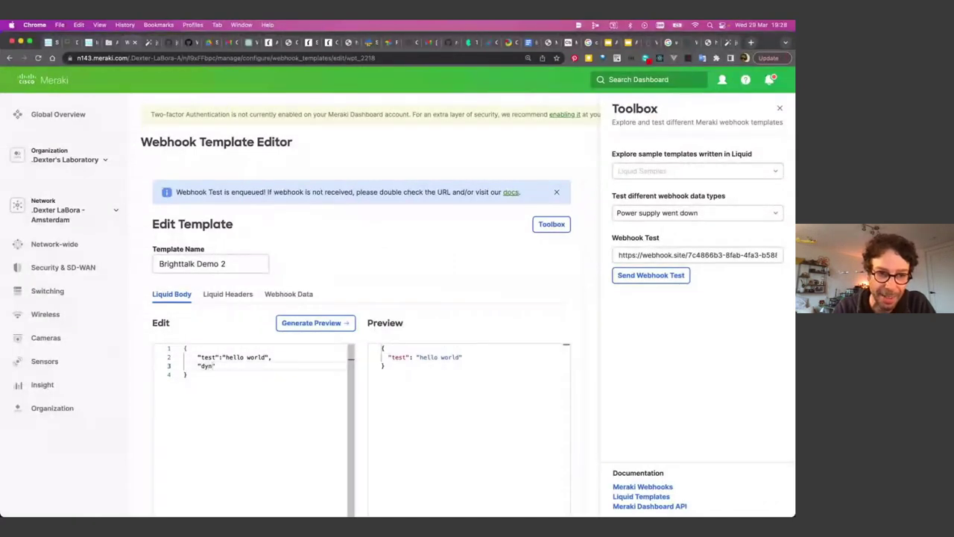
type("amic")
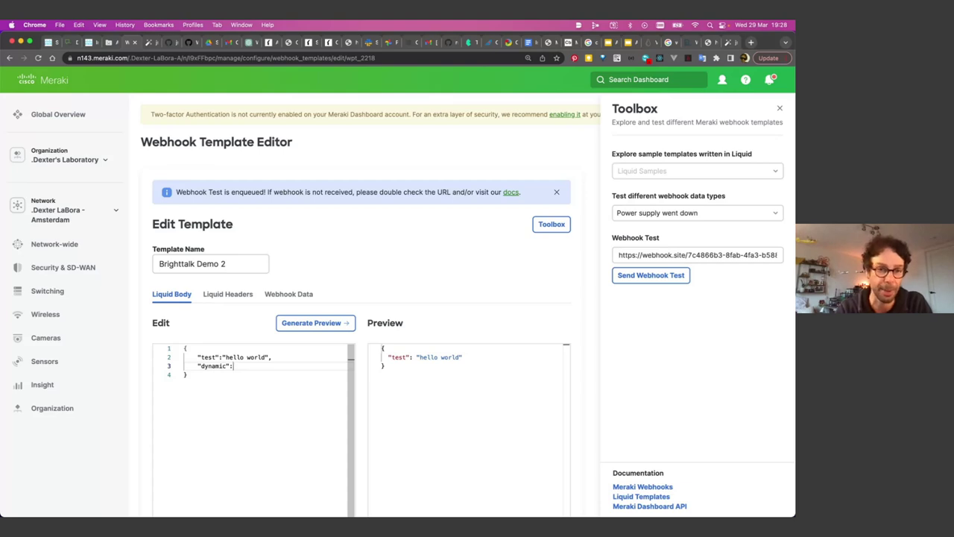
type("\":\"{{")
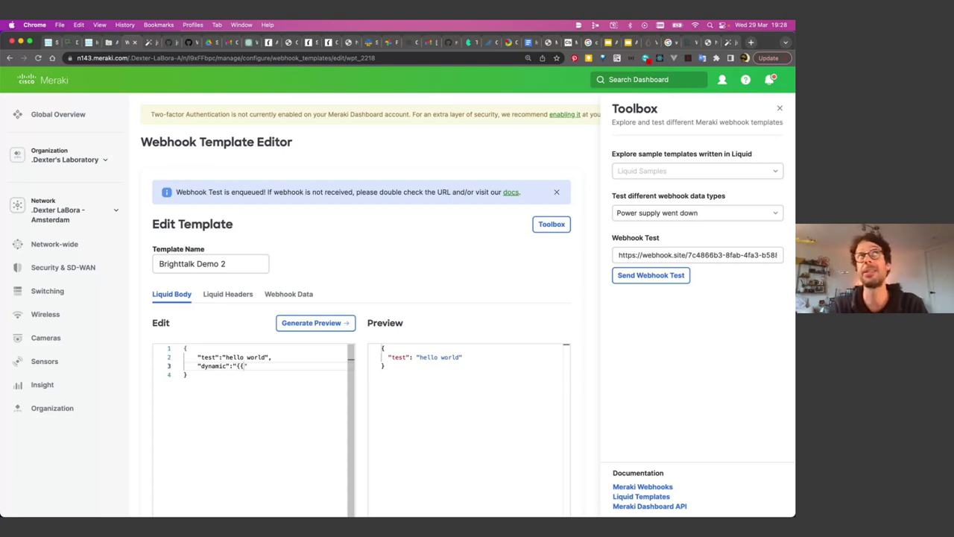
type("alertLevel}}")
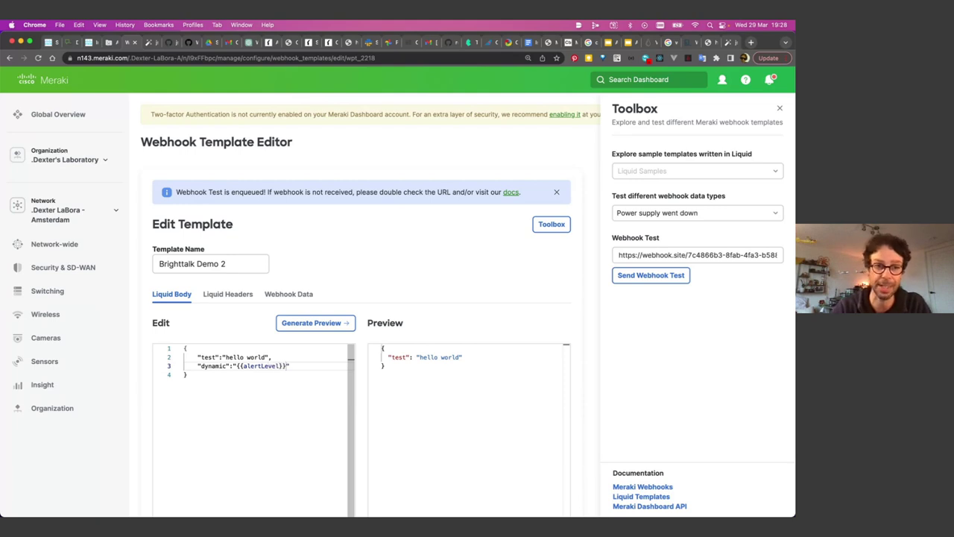
left_click(310, 324)
left_click(433, 366)
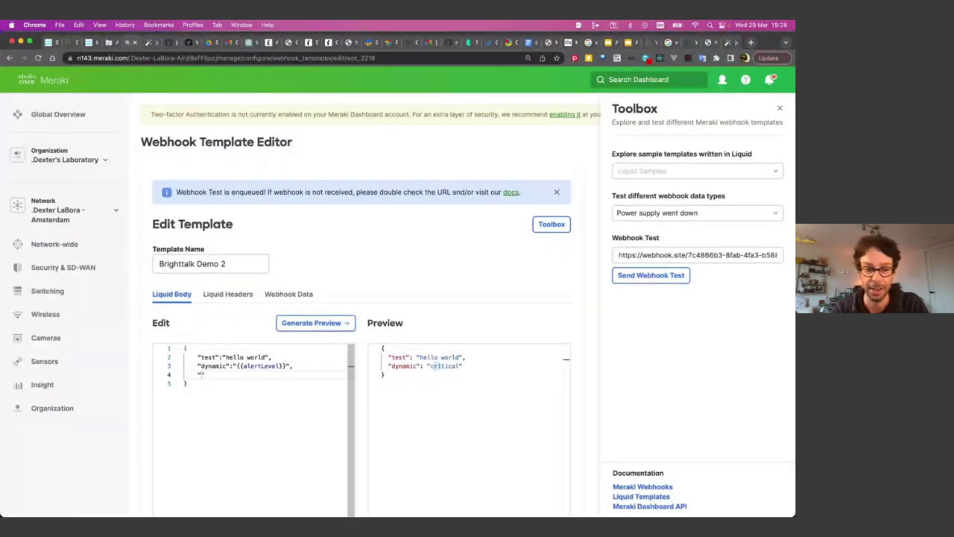
Add "type":"{{alertType}}" as another entry in the Liquid body and generate the preview.
type("type")
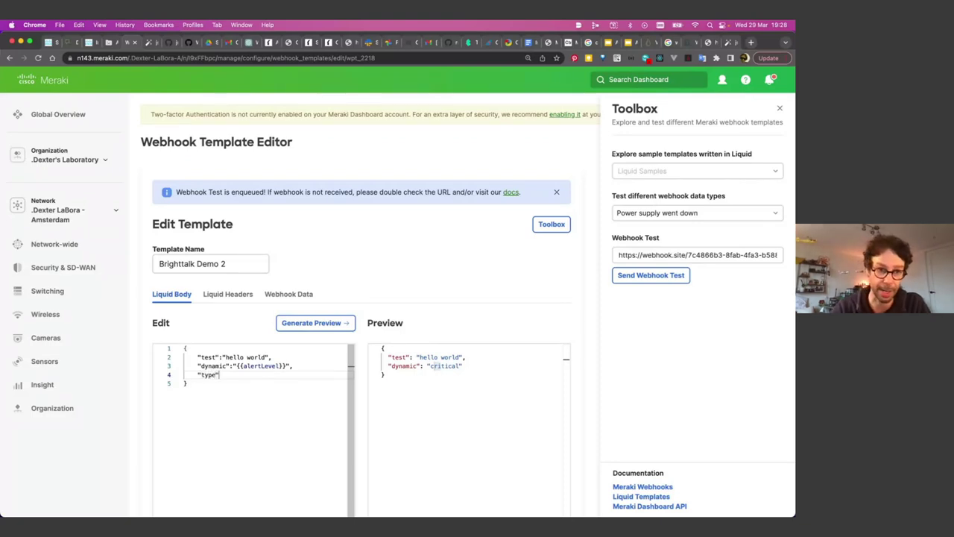
type("\":\"{{alert")
type("Type")
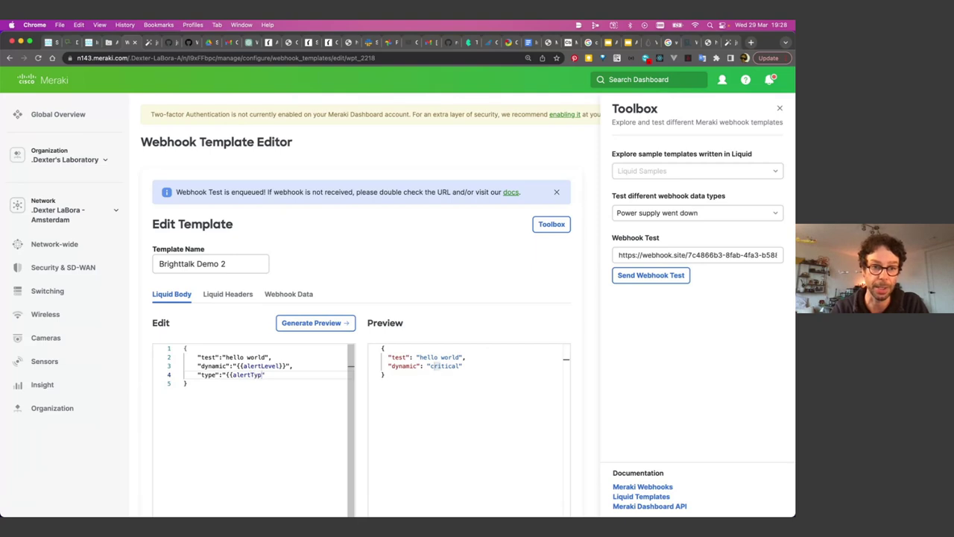
type("}}")
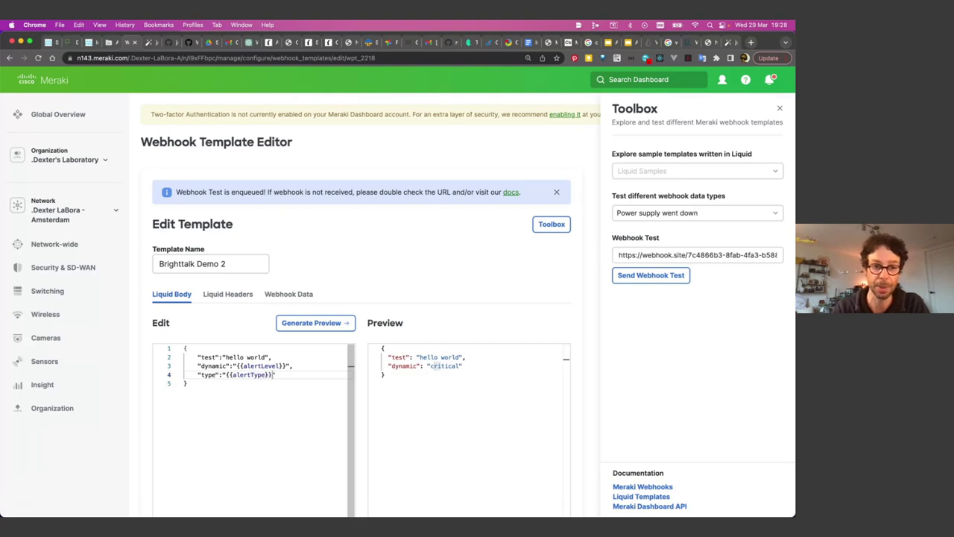
left_click(337, 326)
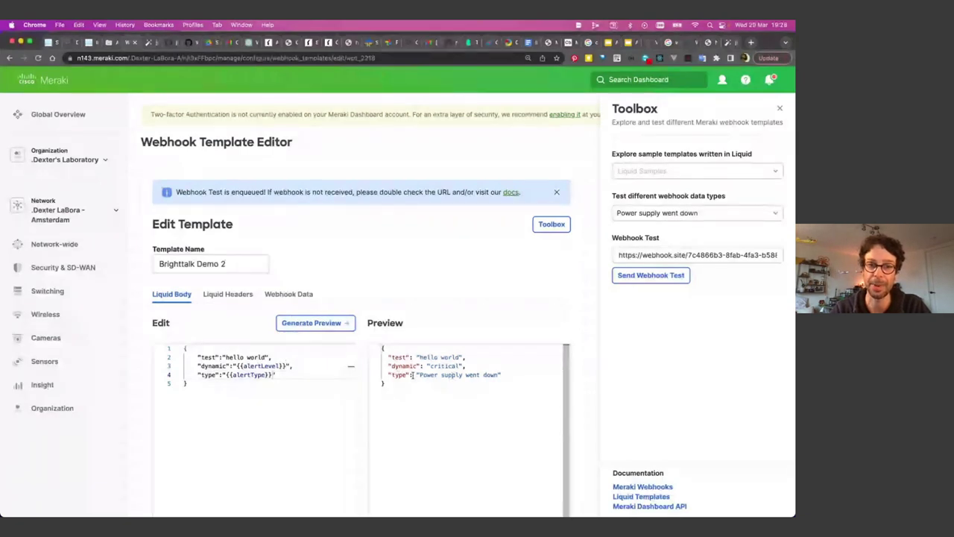
left_click_drag(411, 374, 495, 375)
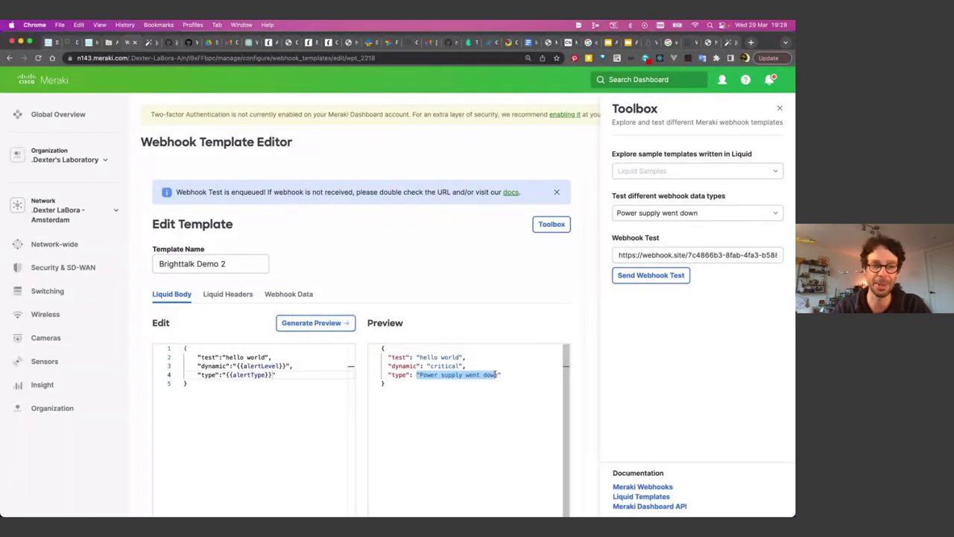
Add "network":"{{networkName}}" after the type entry in the Liquid body and generate the preview.
left_click(304, 375)
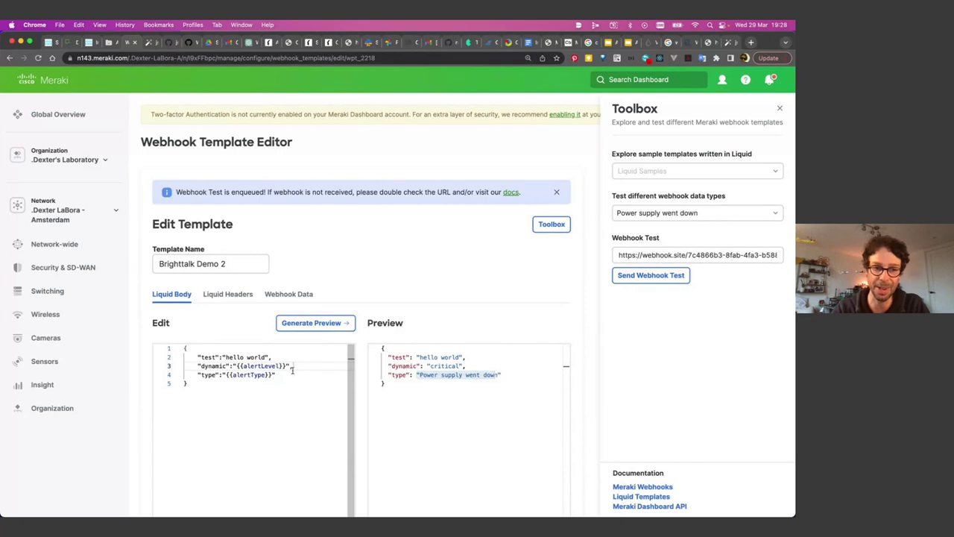
type(",")
key("Return")
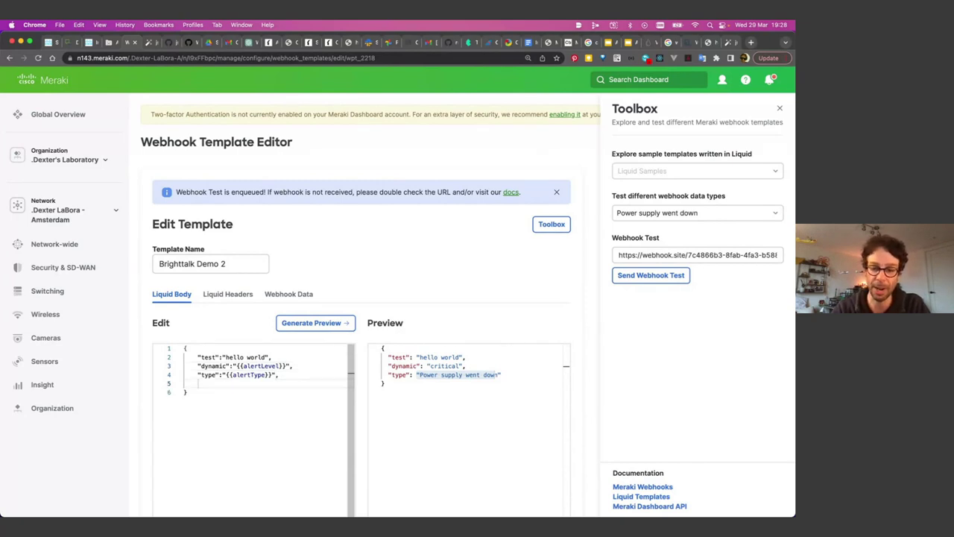
type("\"netwo")
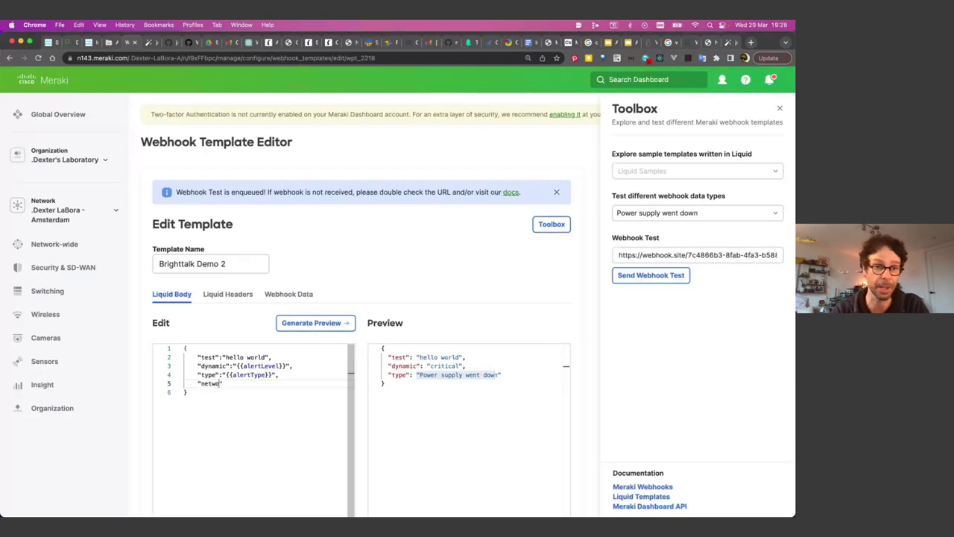
type("rk")
key("BackSpace")
key("BackSpace")
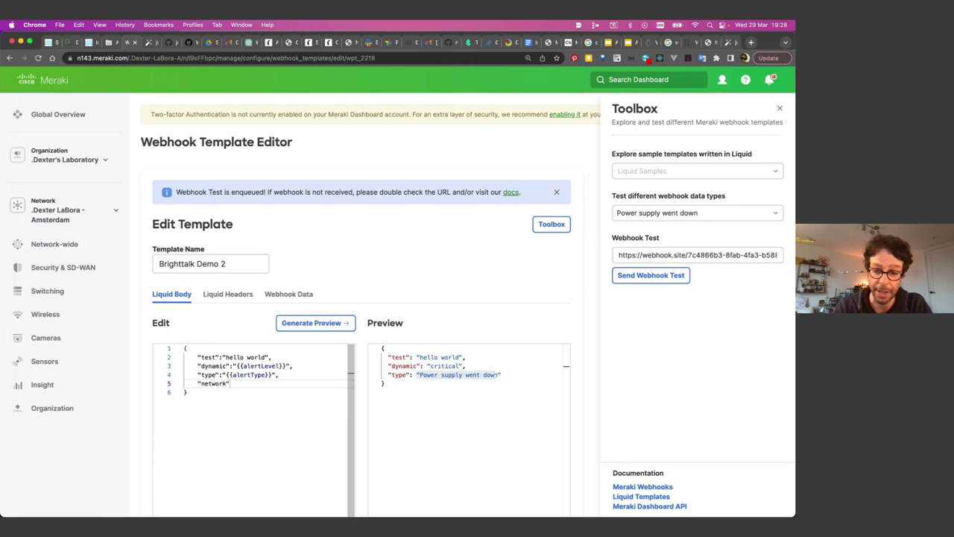
type("rk\":")
key("Return")
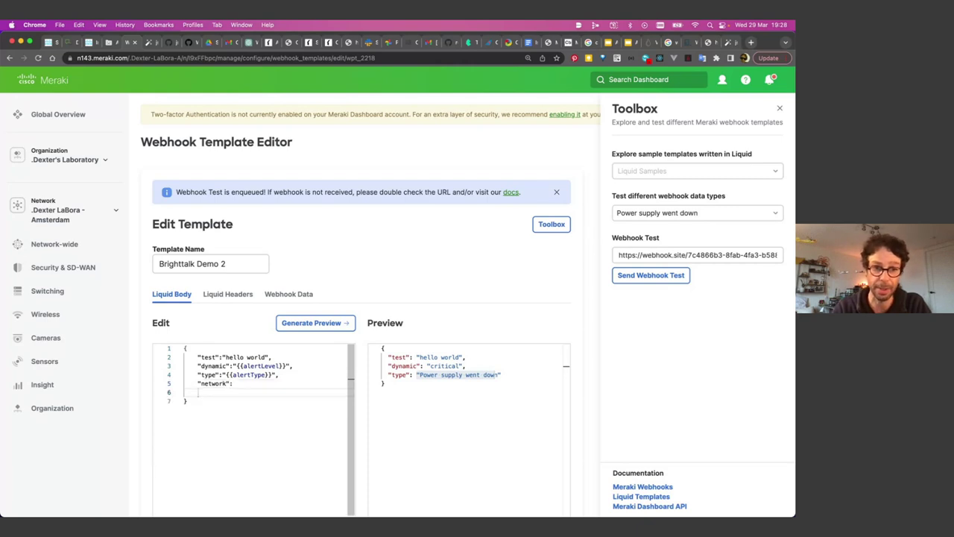
left_click(261, 383)
type("\":\"")
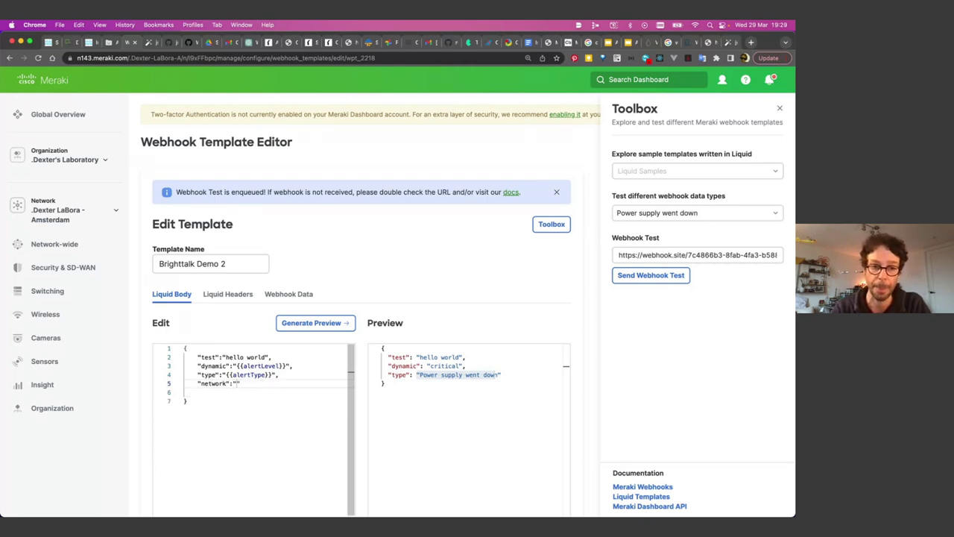
type("{{networkName")
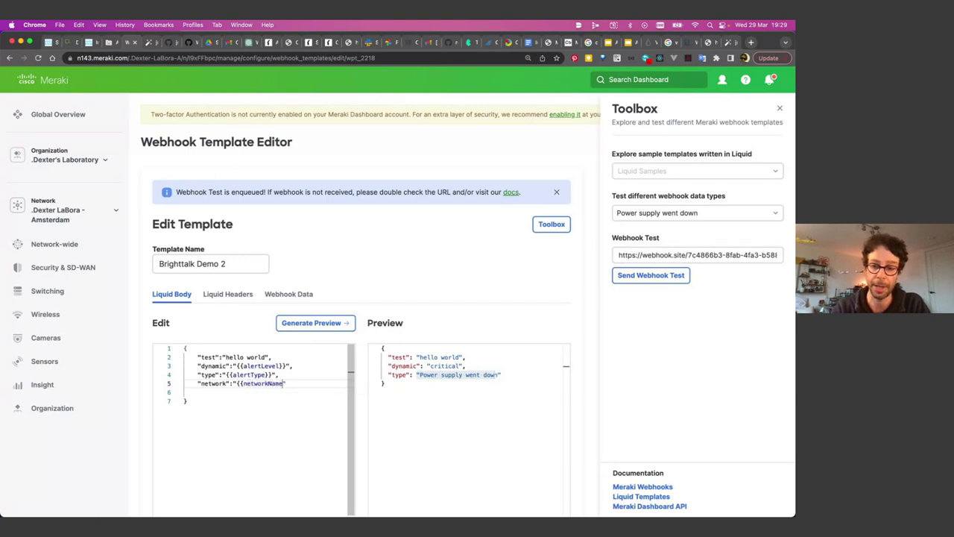
type("}")
left_click(303, 323)
left_click_drag(526, 383, 429, 385)
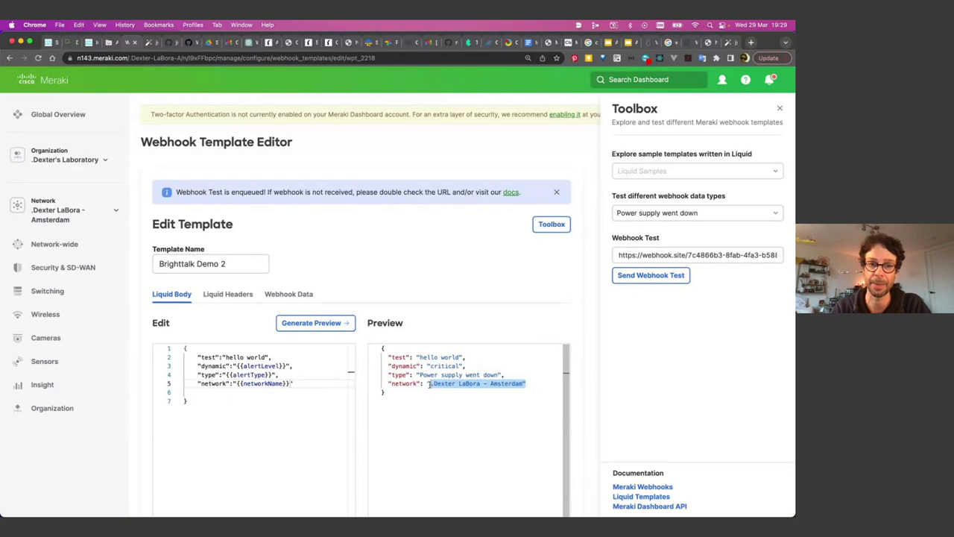
left_click_drag(245, 383, 274, 383)
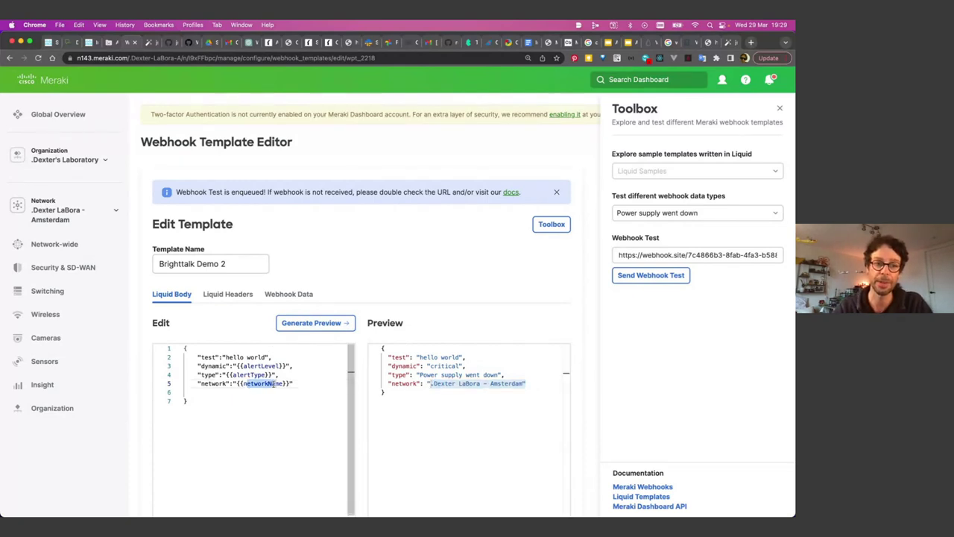
Examine the sample webhook data for available variables such as deviceName, networkName and organizationName.
left_click(283, 298)
scroll(260, 356, "down", 3)
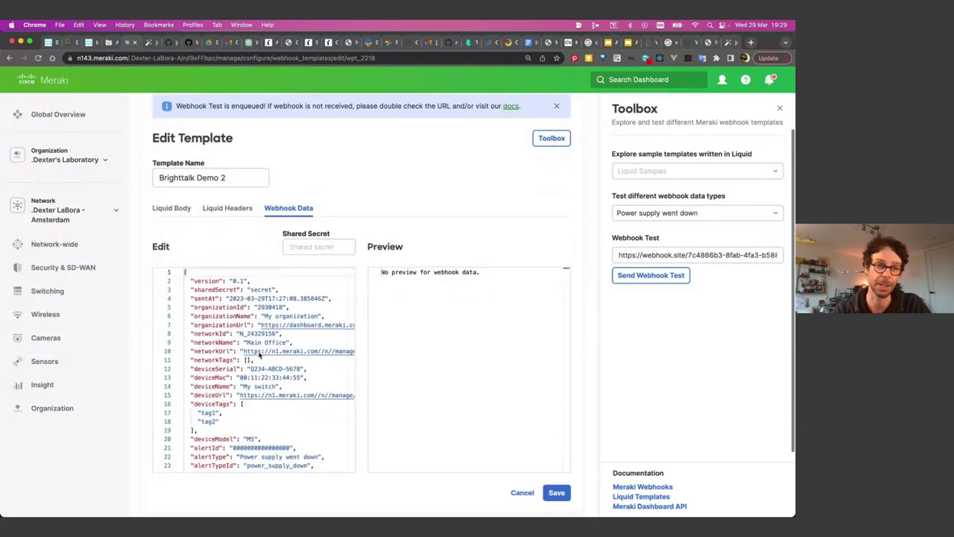
scroll(259, 356, "down", 3)
scroll(224, 352, "up", 3)
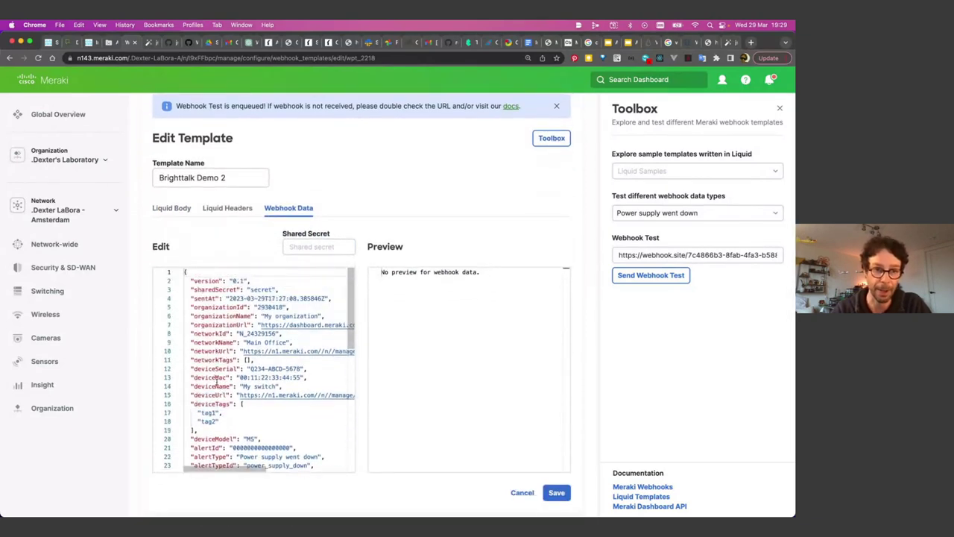
double_click(216, 386)
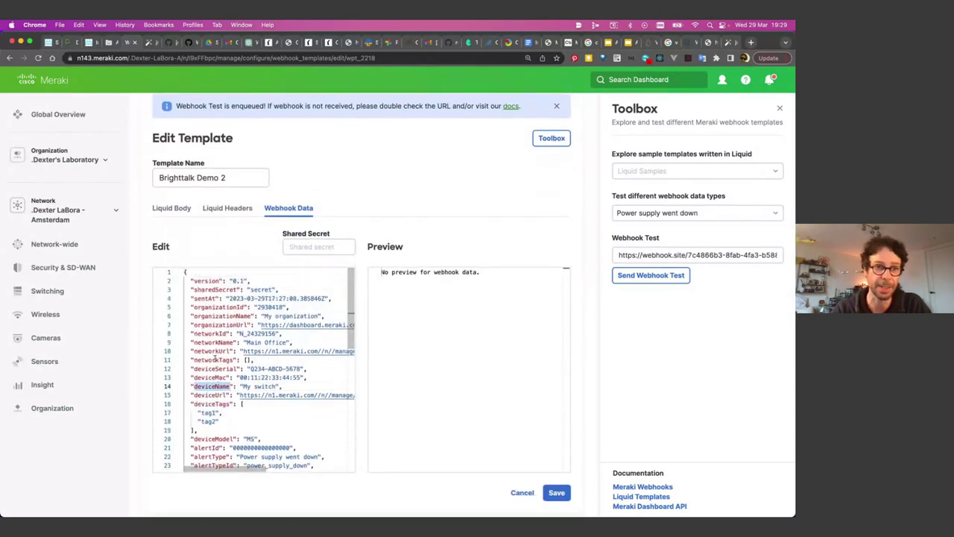
double_click(213, 342)
double_click(212, 316)
scroll(212, 316, "down", 5)
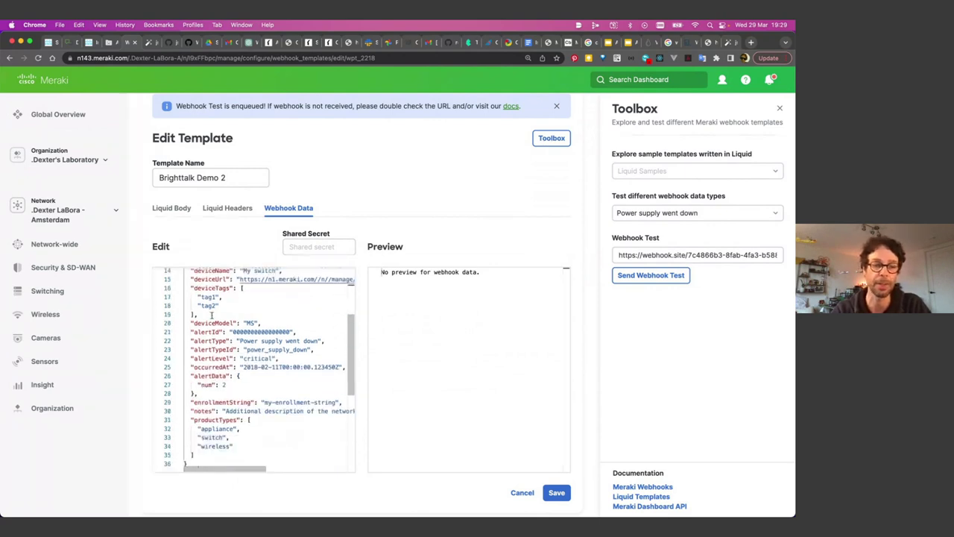
scroll(212, 316, "up", 5)
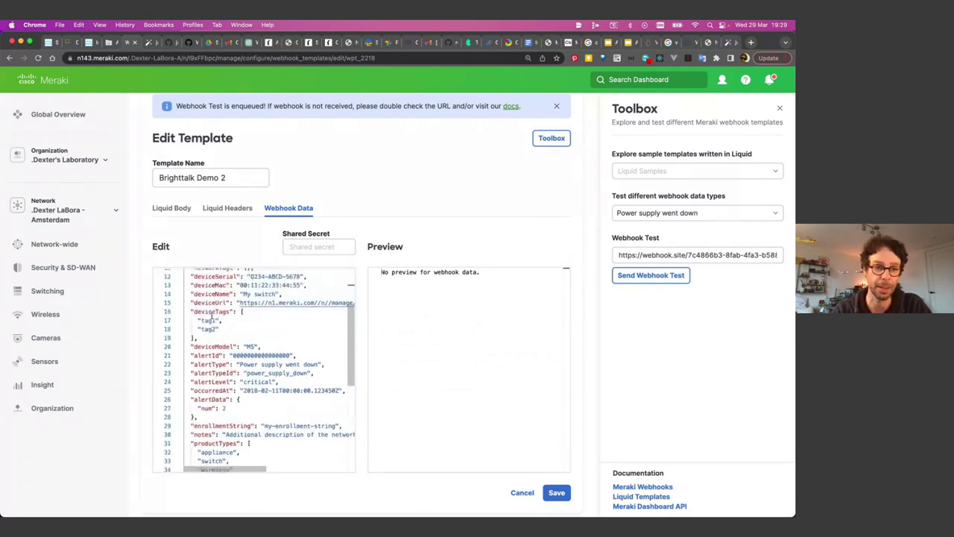
Replace the entire Liquid body with the copied markdown capture template and generate the preview.
left_click(172, 208)
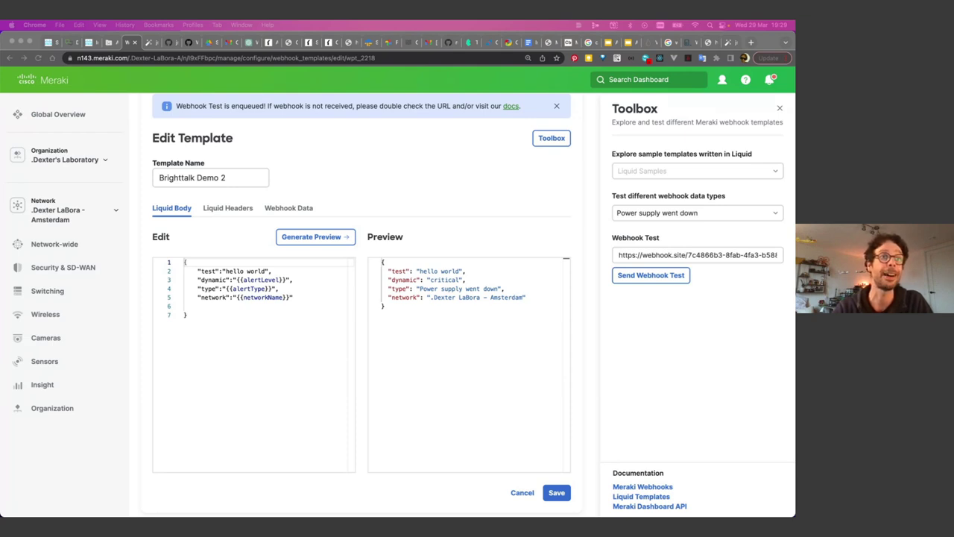
left_click(209, 328)
key("ctrl+a")
key("ctrl+v")
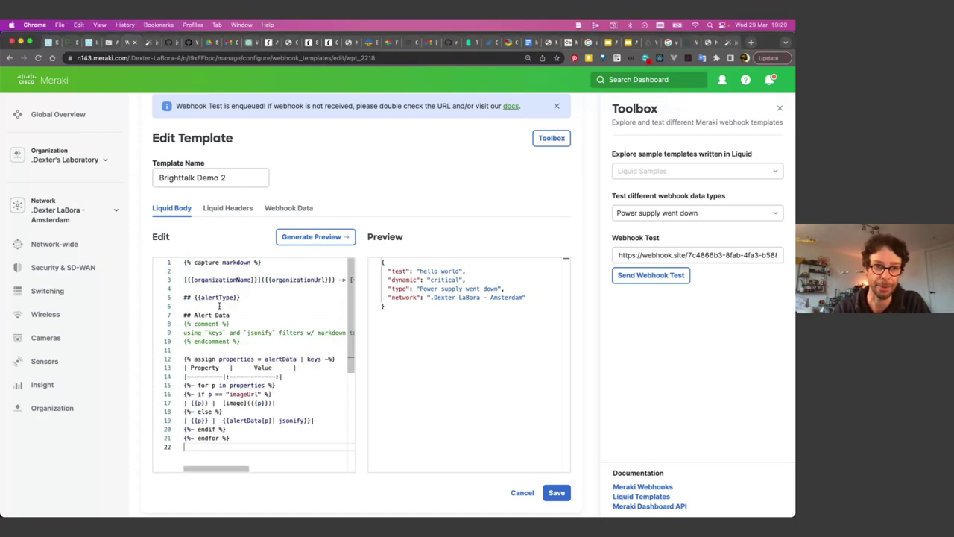
left_click(303, 235)
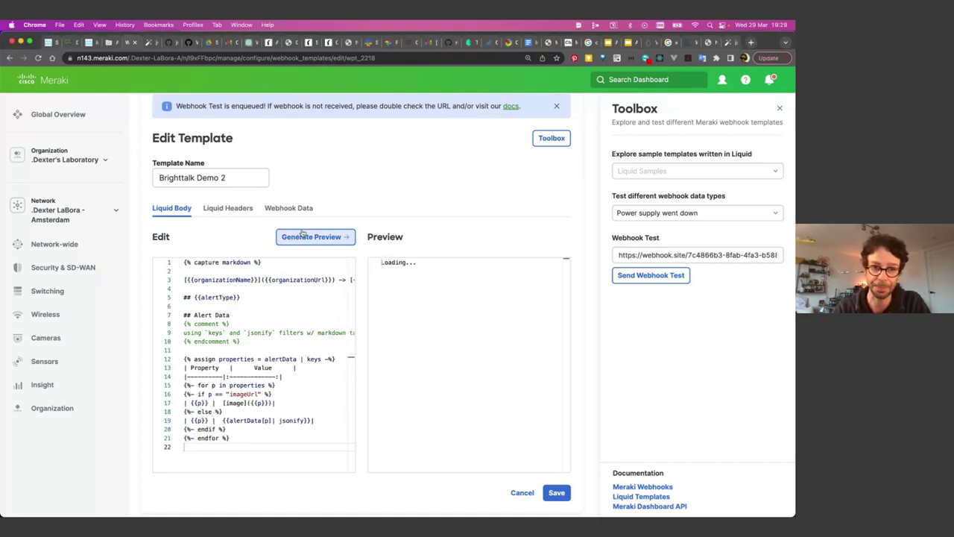
scroll(325, 331, "down", 1)
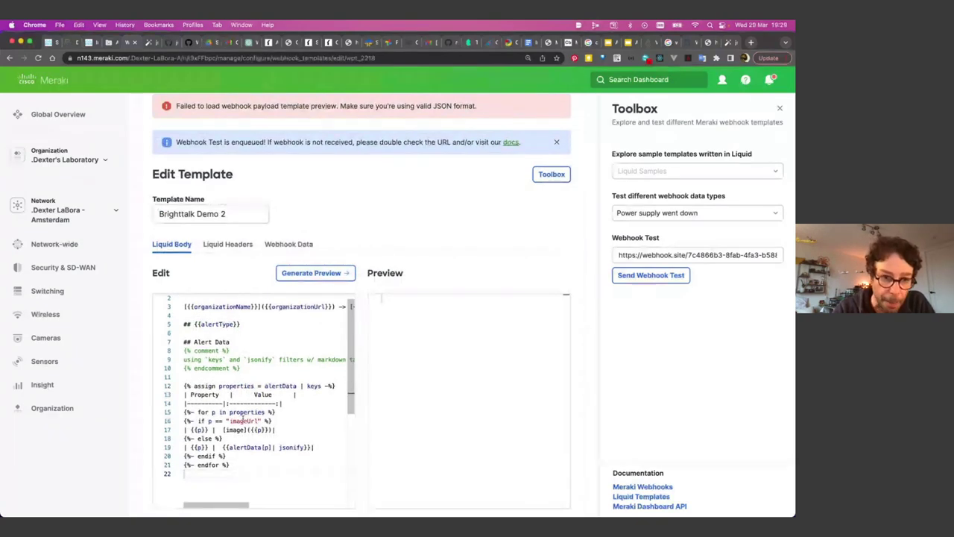
Trim the pasted Liquid code down to the {%- if p == "imageUrl" %} line and highlight its condition.
left_click_drag(293, 412, 168, 298)
key("BackSpace")
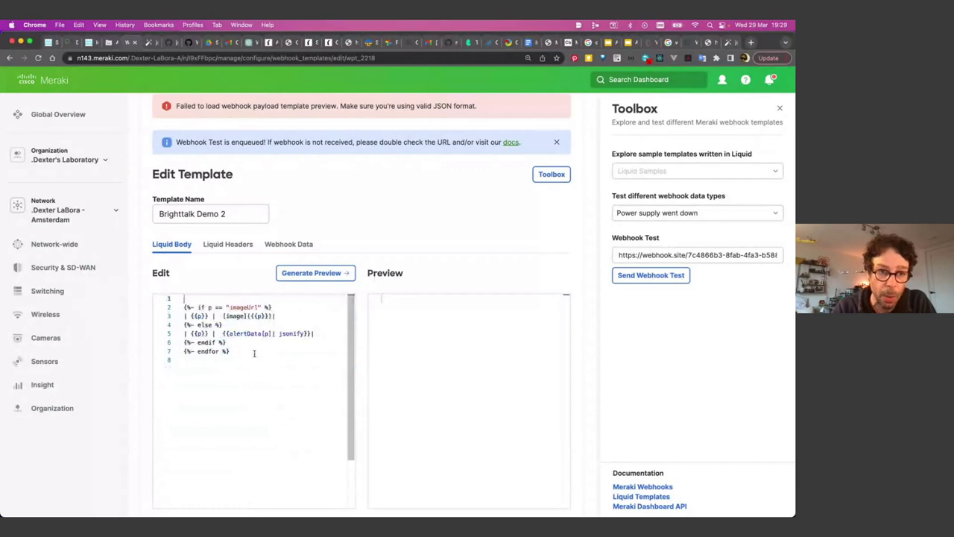
left_click_drag(253, 352, 184, 316)
key("BackSpace")
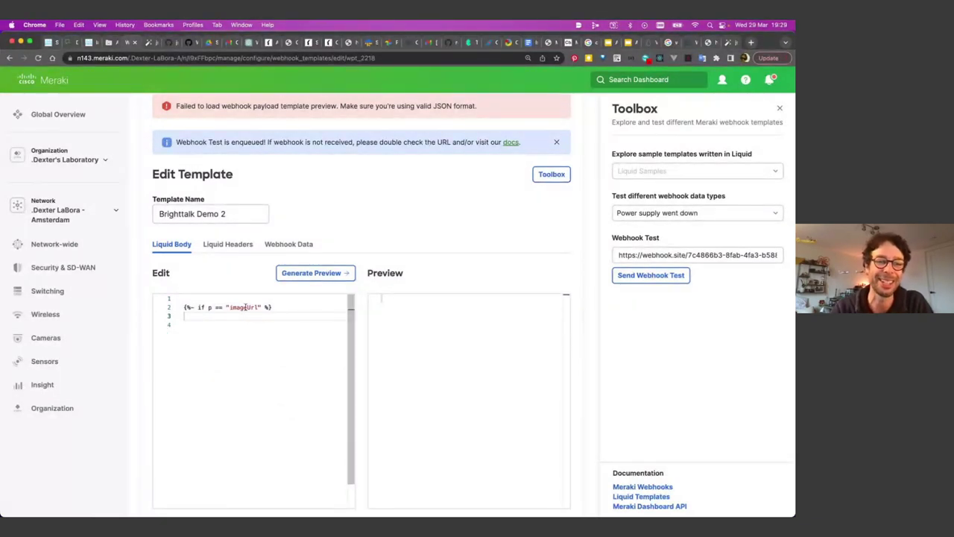
double_click(202, 307)
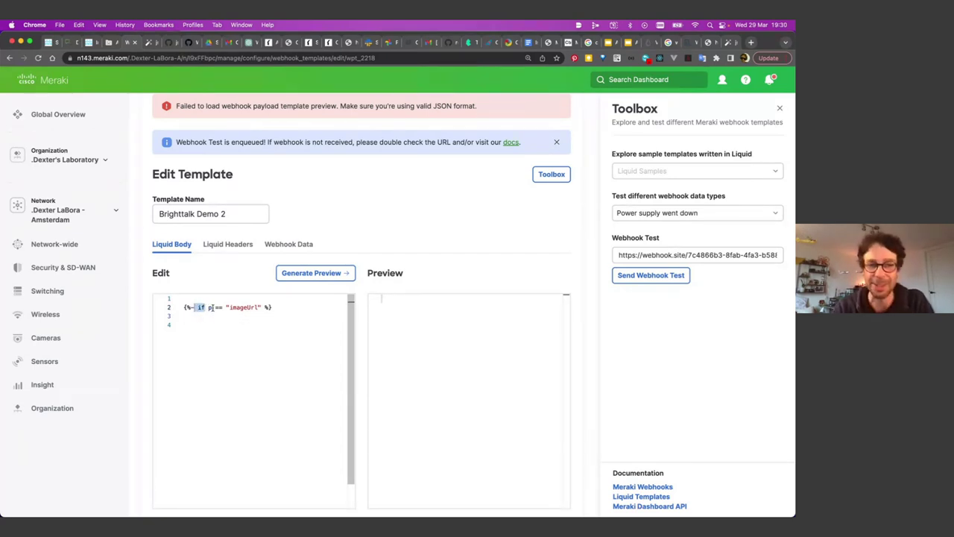
double_click(220, 308)
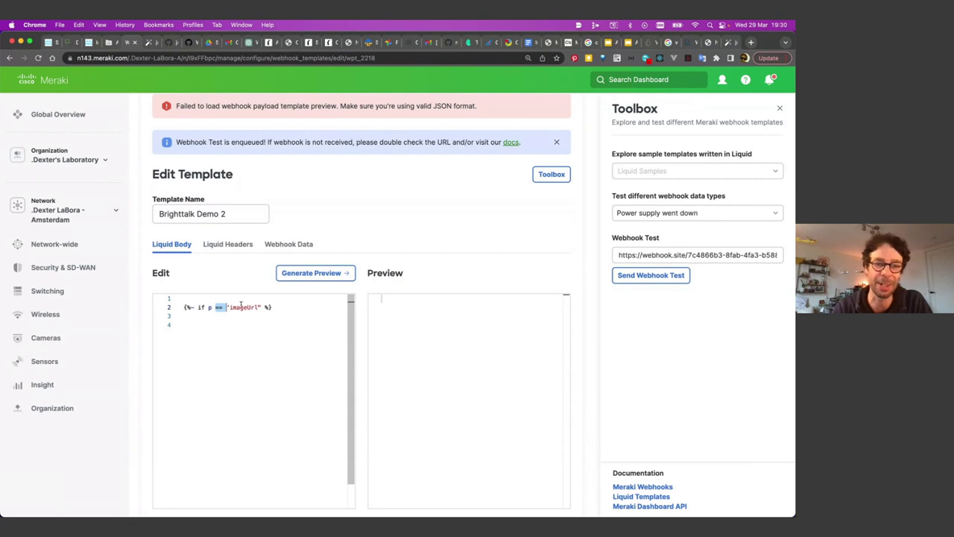
Change the Liquid if condition so it checks whether alertLevel equals "warning".
double_click(243, 306)
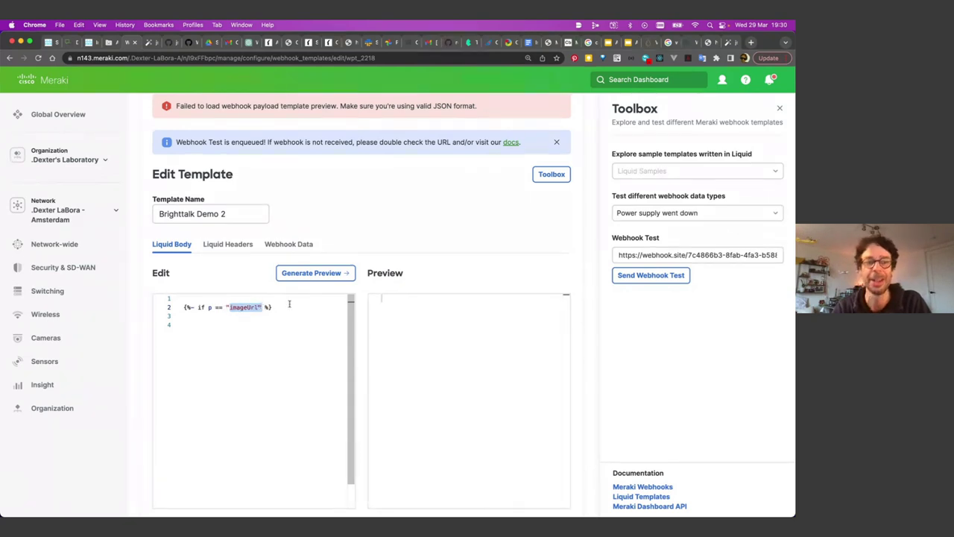
left_click(288, 308)
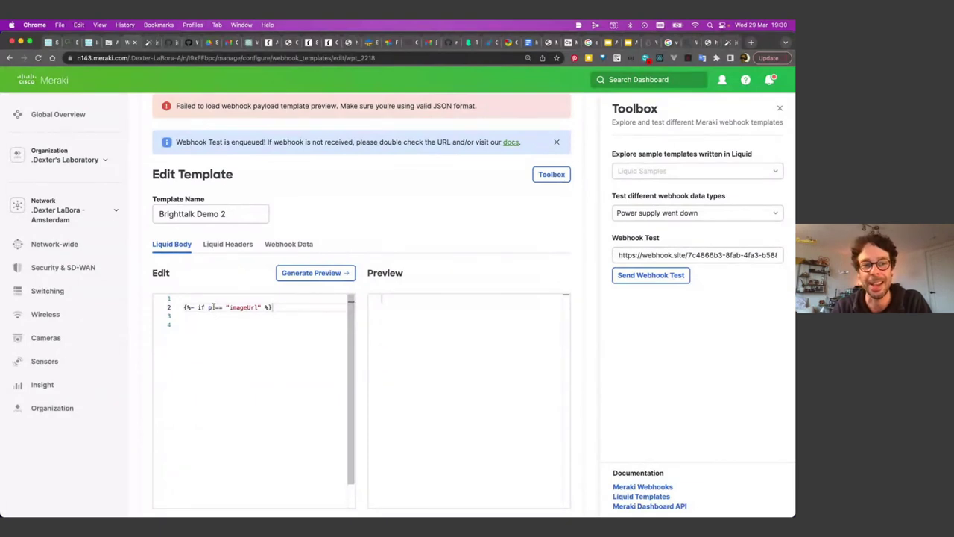
key("BackSpace")
type("alertLevel")
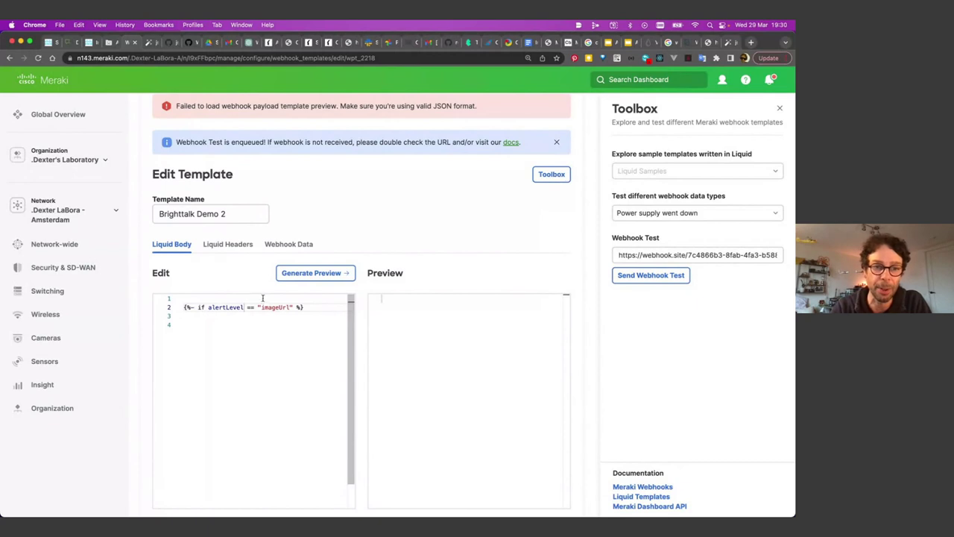
double_click(275, 306)
type("warning")
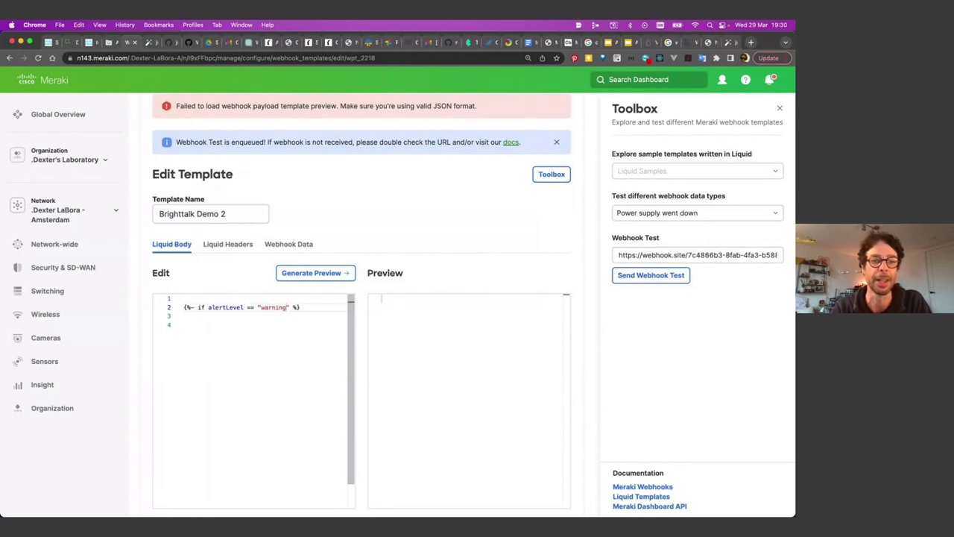
Add a JSON object with "level":"HI" directly beneath the if condition.
left_click(330, 309)
key("Return")
type("{")
key("BackSpace")
key("Return")
type("{")
key("Return")
type("\"l")
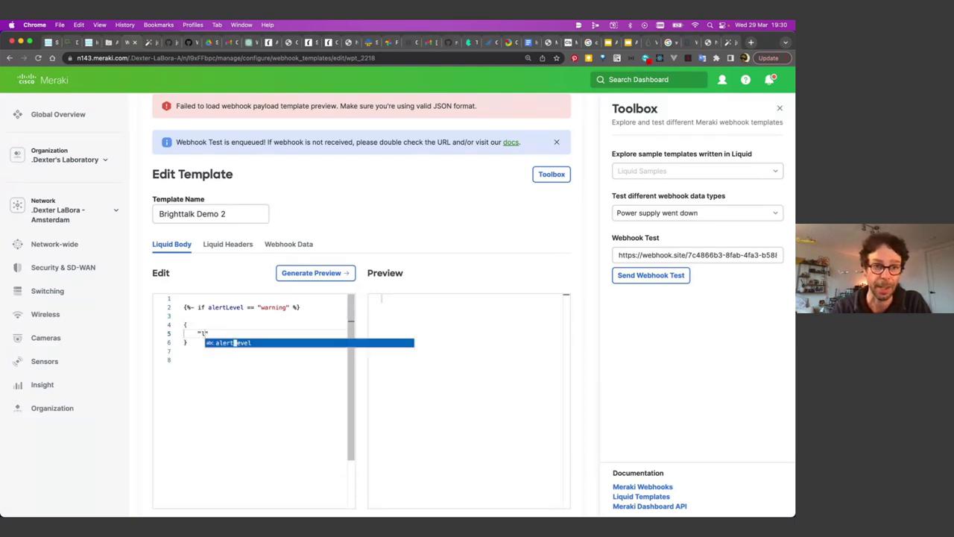
key("BackSpace")
type("level")
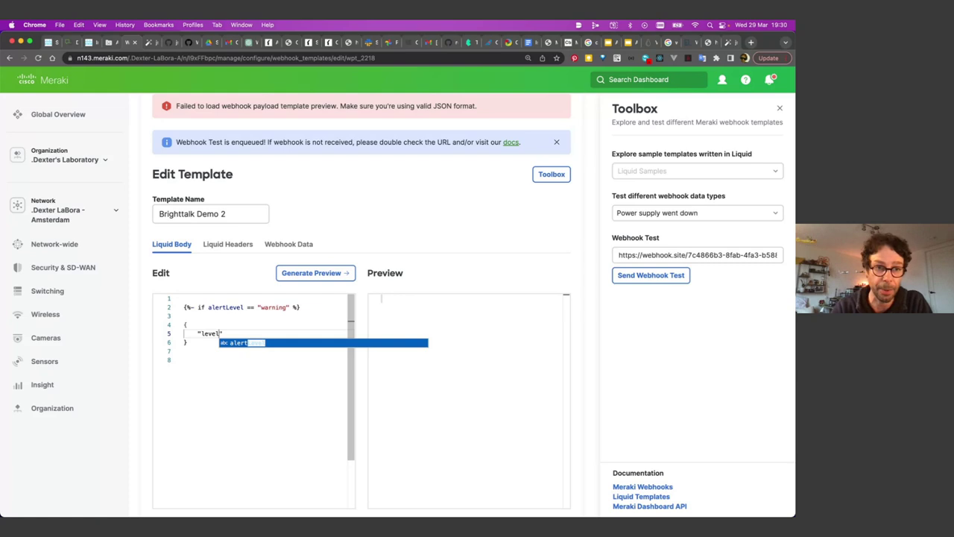
type("\":")
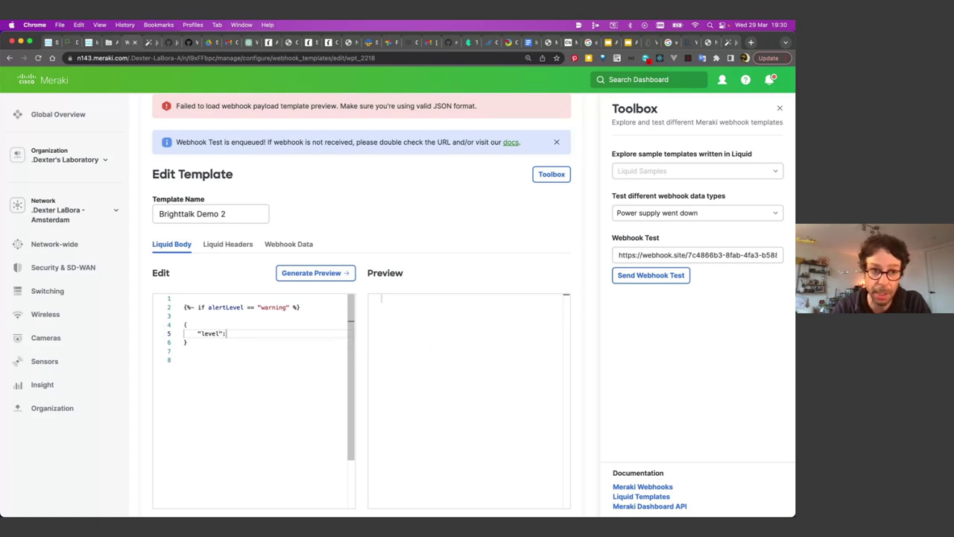
type("\"\"")
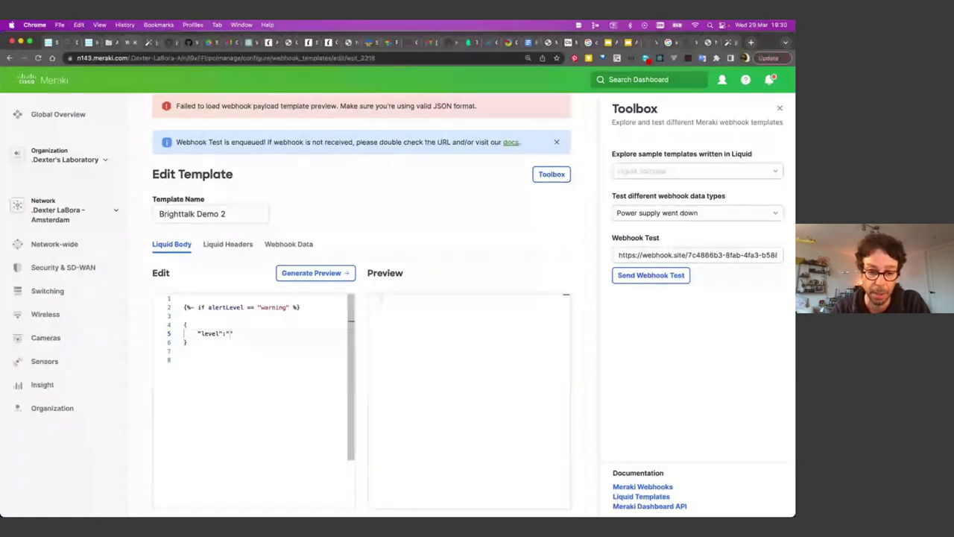
type("HI")
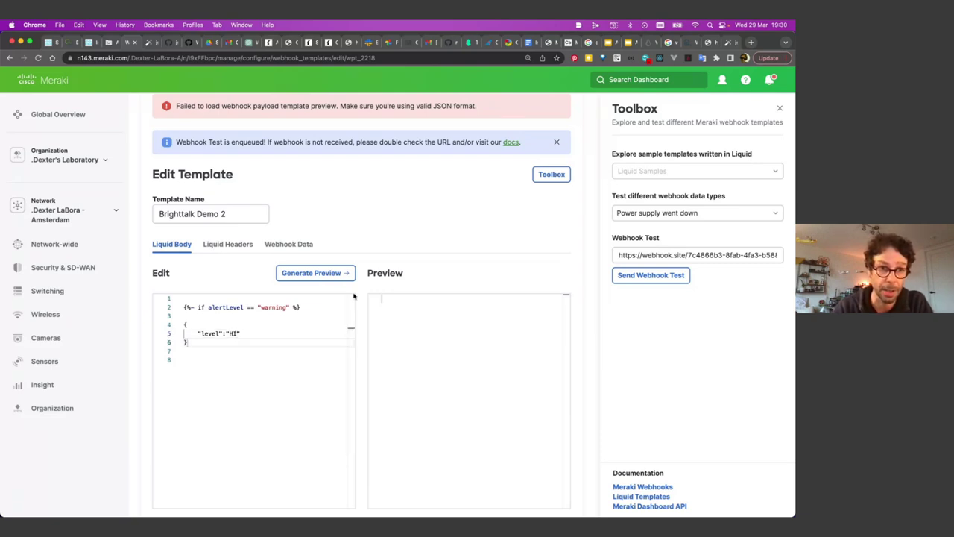
left_click(190, 315)
key("BackSpace")
Add an {% else %} branch below the first object, containing a JSON object with "level":"LOW".
left_click(196, 333)
key("Return")
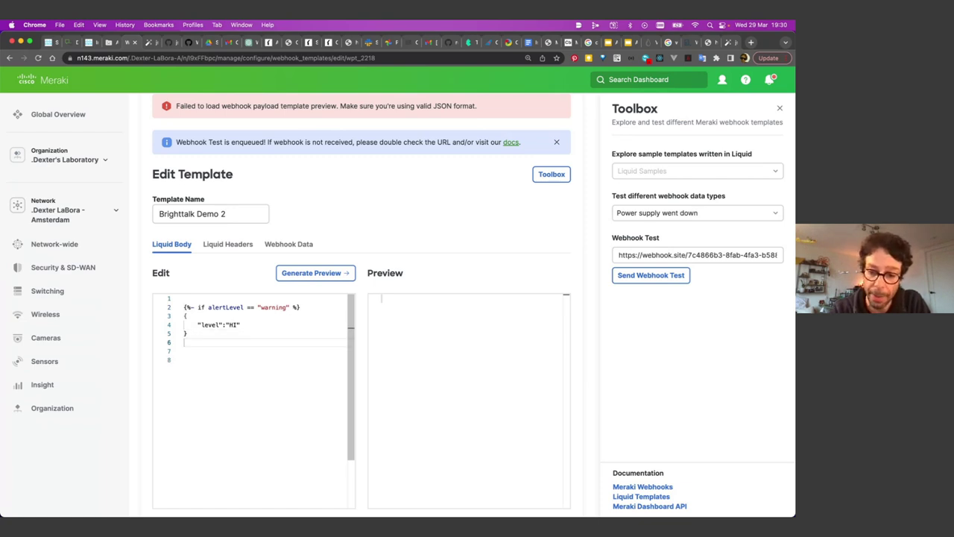
type("{%")
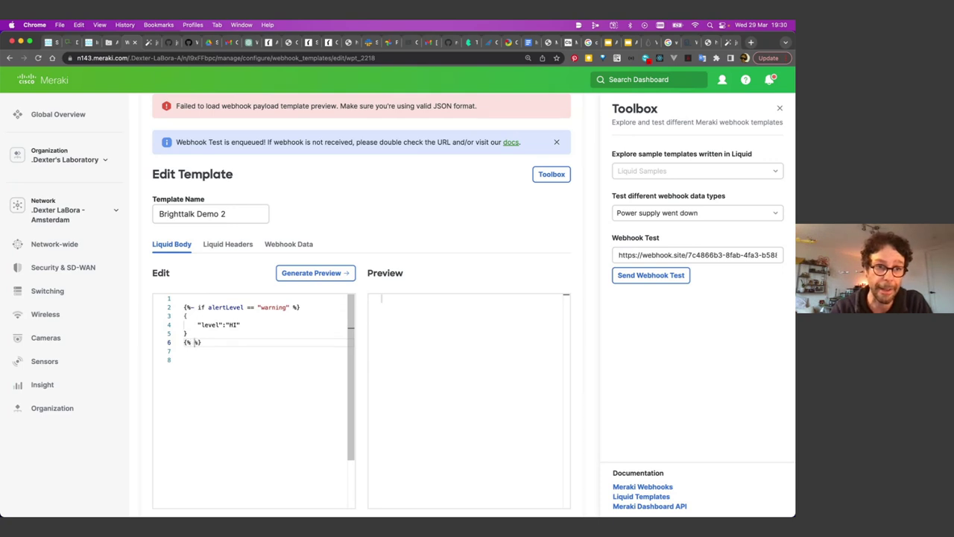
type(" elseif")
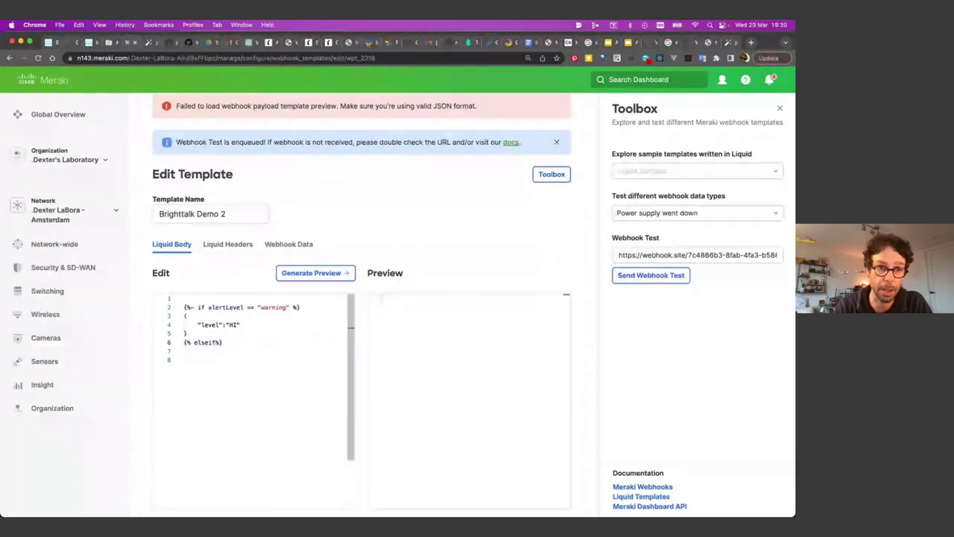
key("BackSpace")
key("BackSpace")
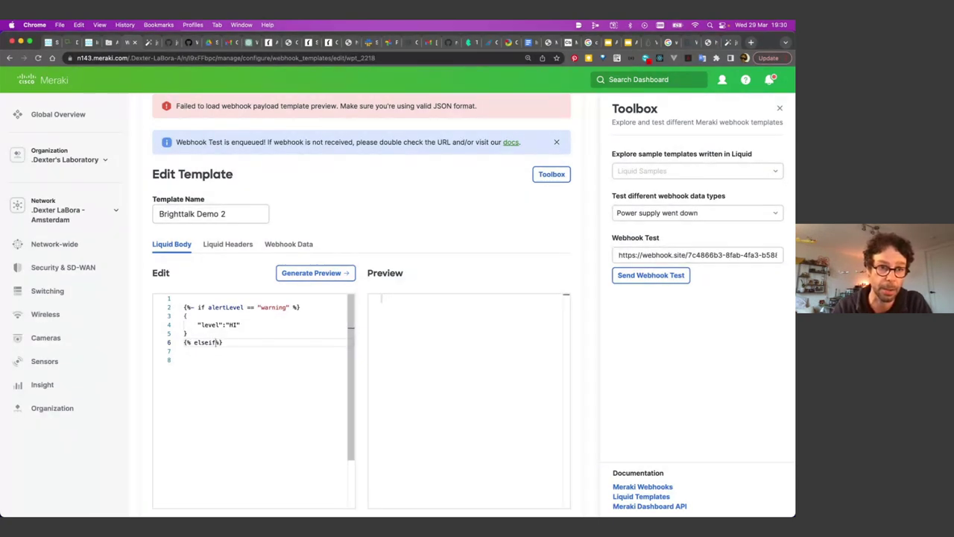
left_click(234, 342)
key("Return")
type("{")
key("Return")
type("\"level\"")
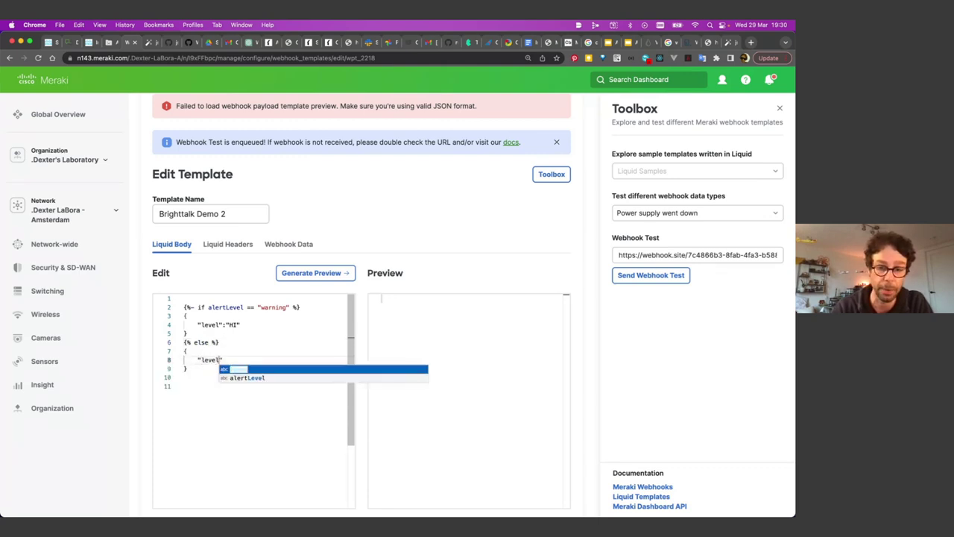
type(":")
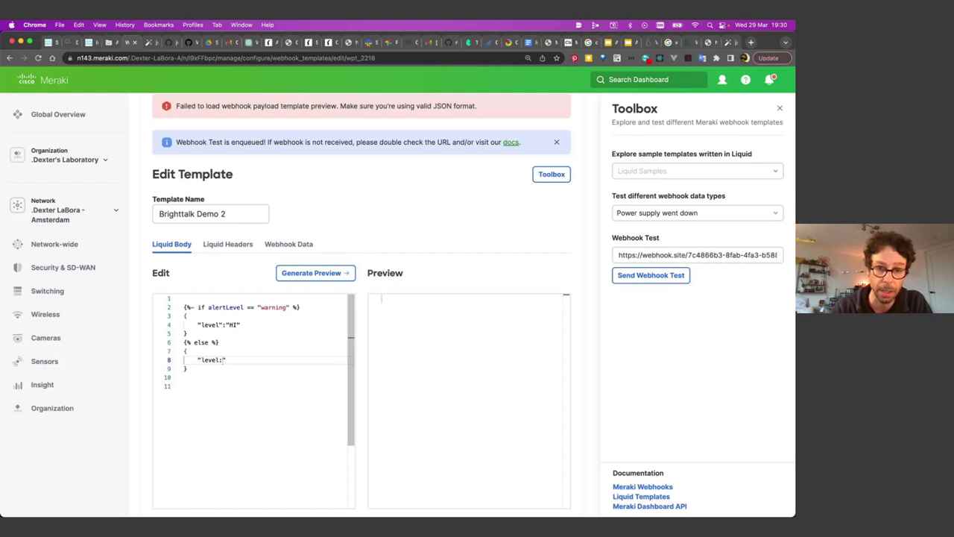
type("\"LOW")
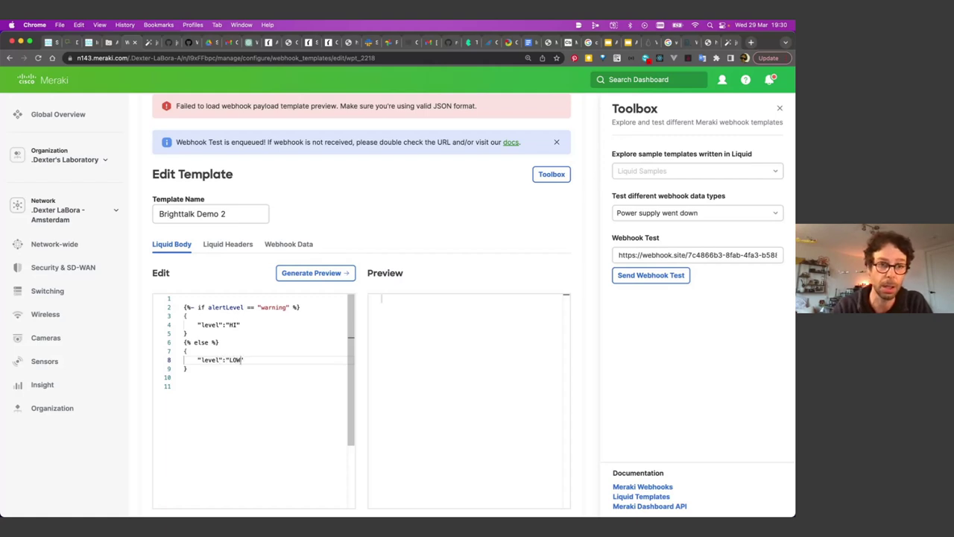
Close the conditional with {% endif %} after the else object and generate the preview.
left_click(201, 376)
key("Return")
key("BackSpace")
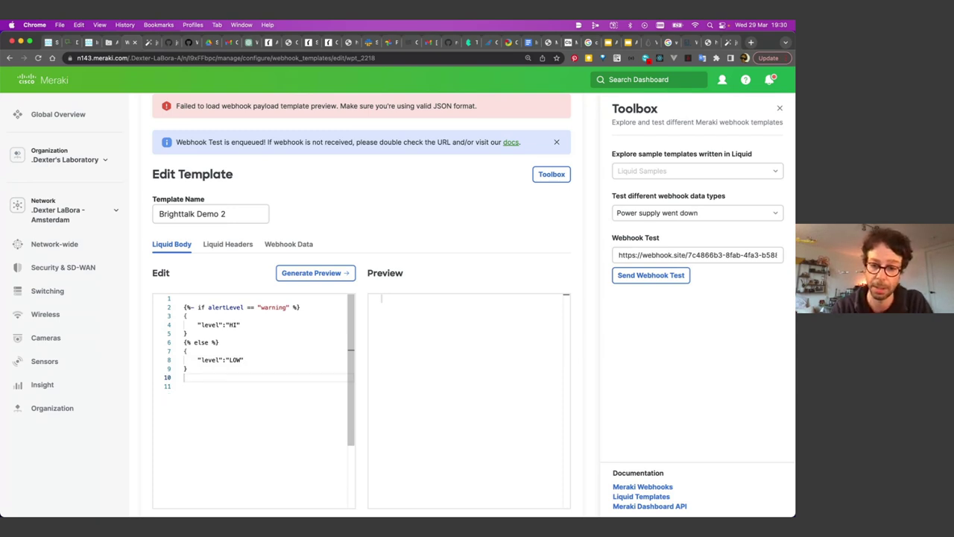
type("{")
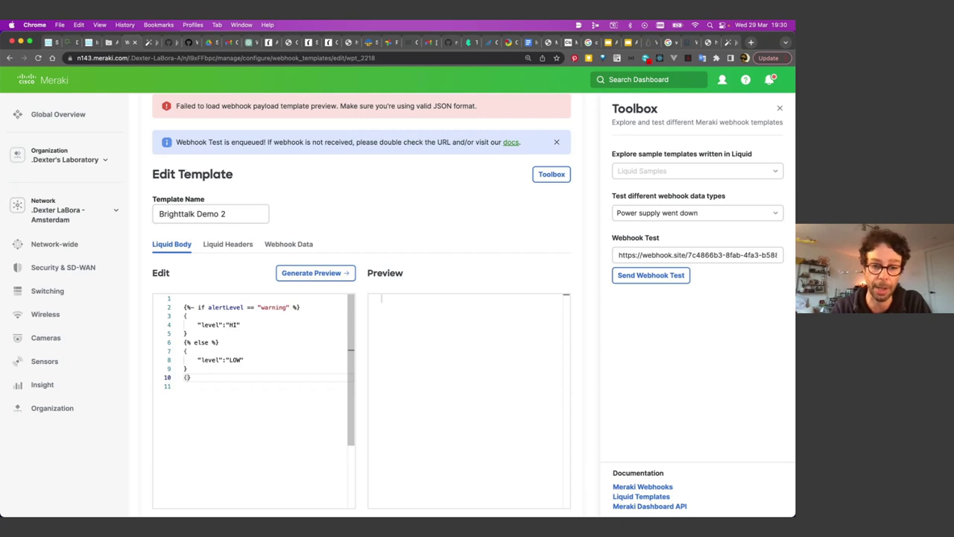
type("% endif")
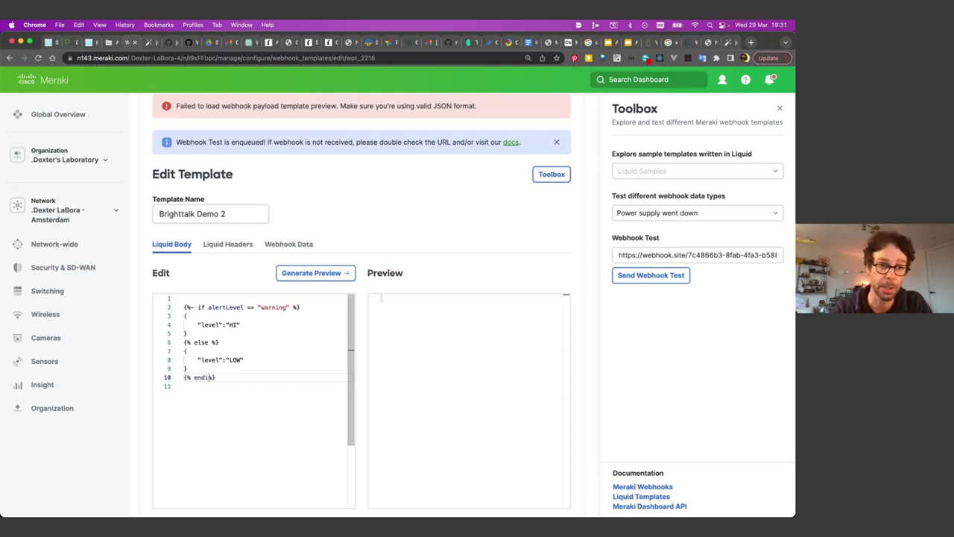
type(" %")
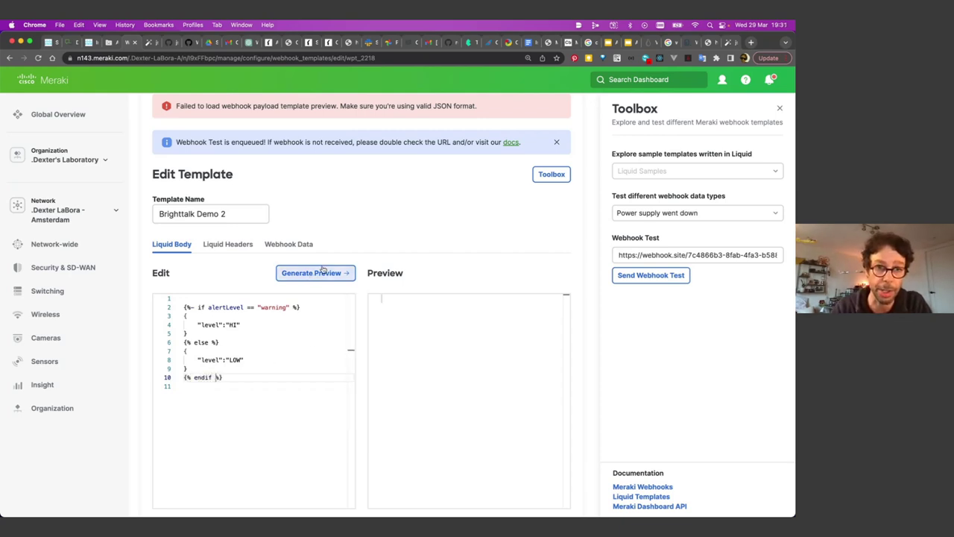
left_click(637, 215)
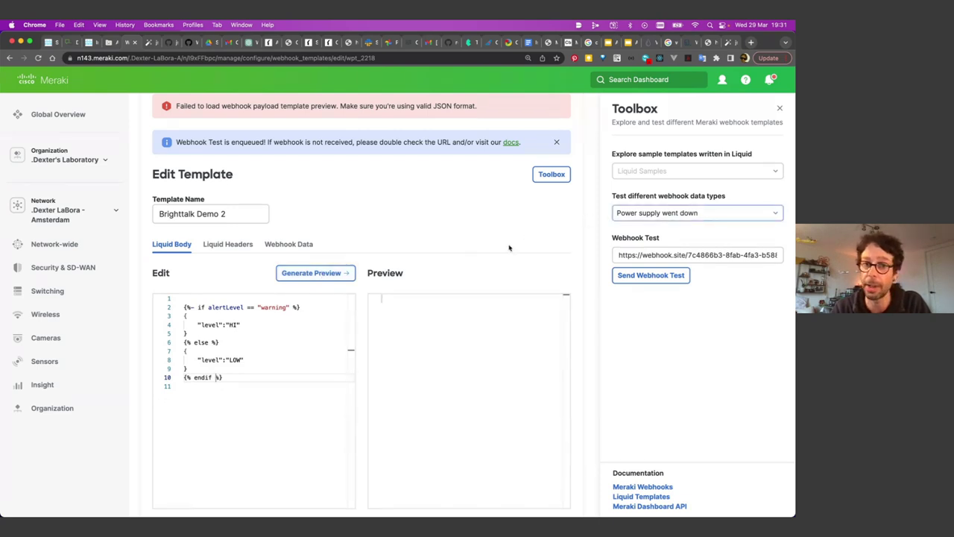
left_click(310, 274)
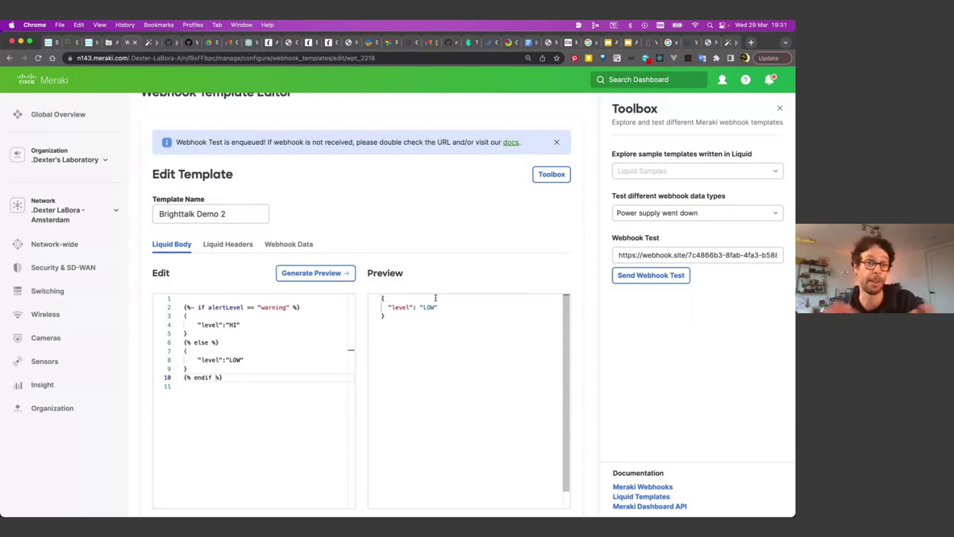
Preview the template with Power supply came up data, and return the test data type to Power supply went down.
left_click(715, 214)
left_click(696, 329)
left_click(302, 274)
left_click(713, 214)
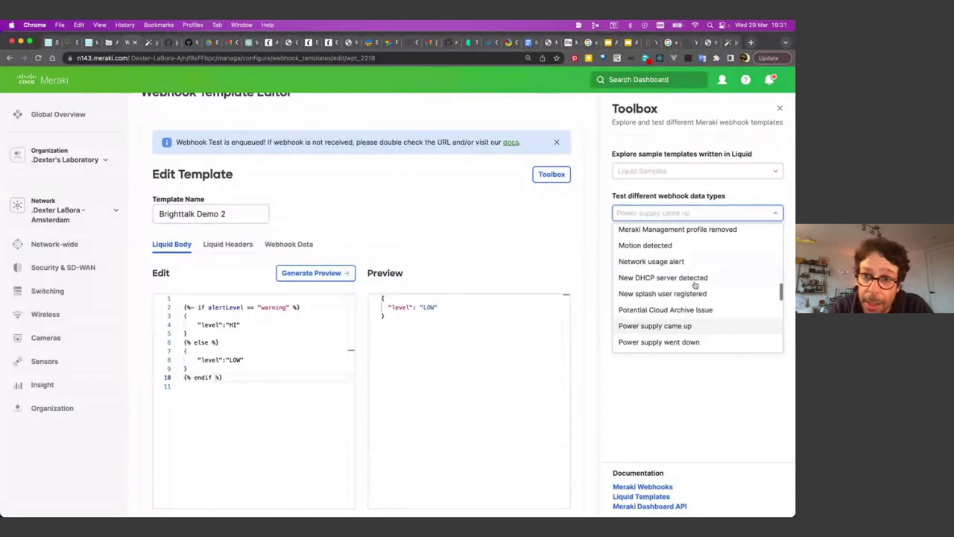
left_click(704, 348)
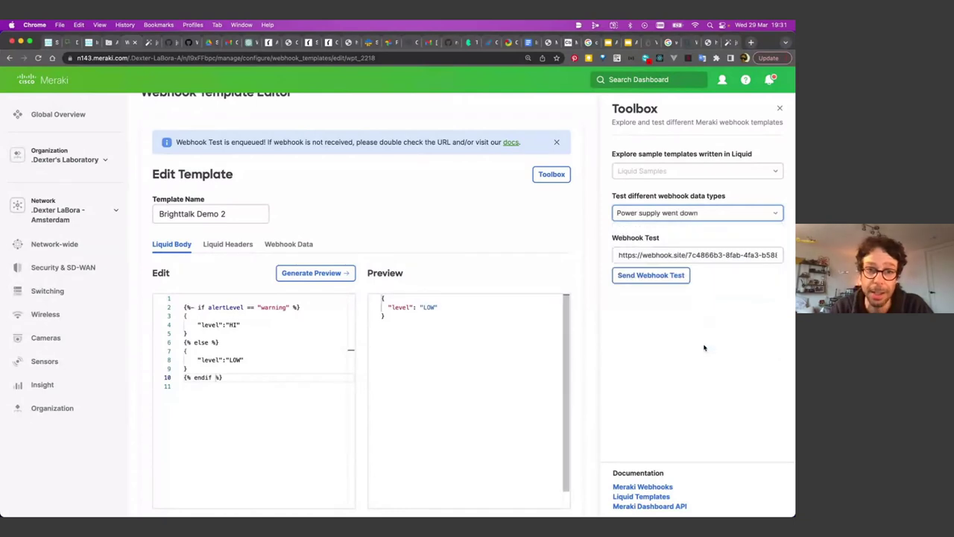
left_click(217, 342)
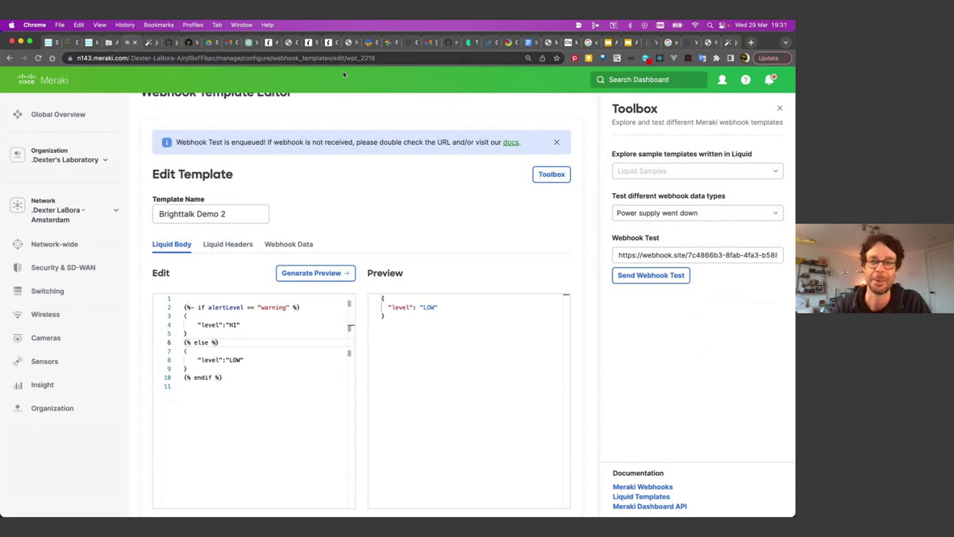
Replace "warning" in the if condition with the alertLevel value "critical" copied from the sample webhook data, and generate the preview.
left_click(301, 243)
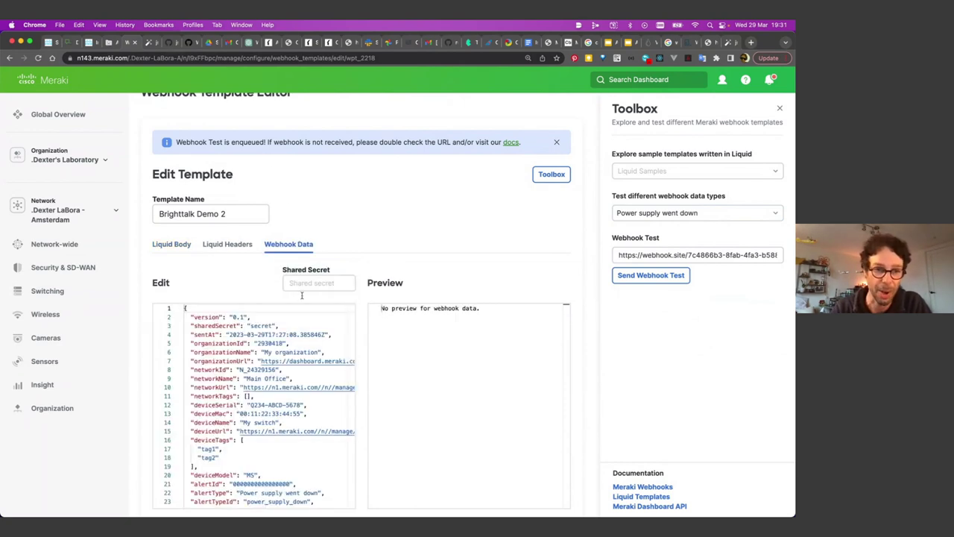
scroll(321, 380, "down", 3)
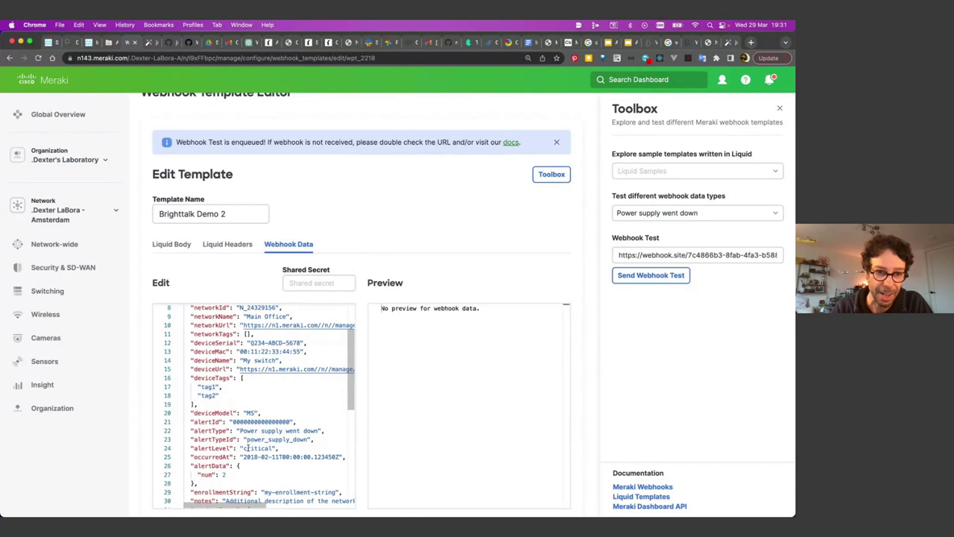
double_click(258, 448)
key("cmd+c")
left_click(179, 244)
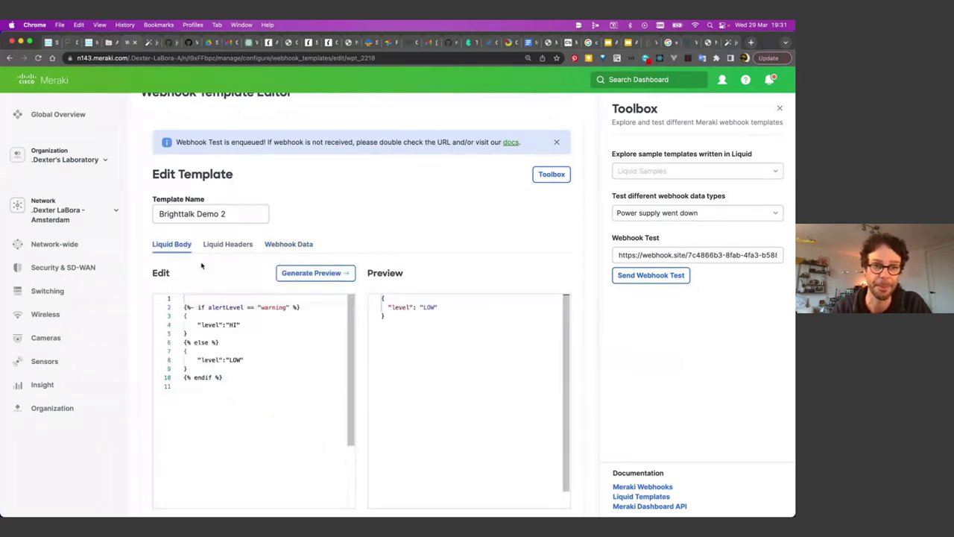
double_click(277, 307)
key("cmd+v")
left_click(312, 273)
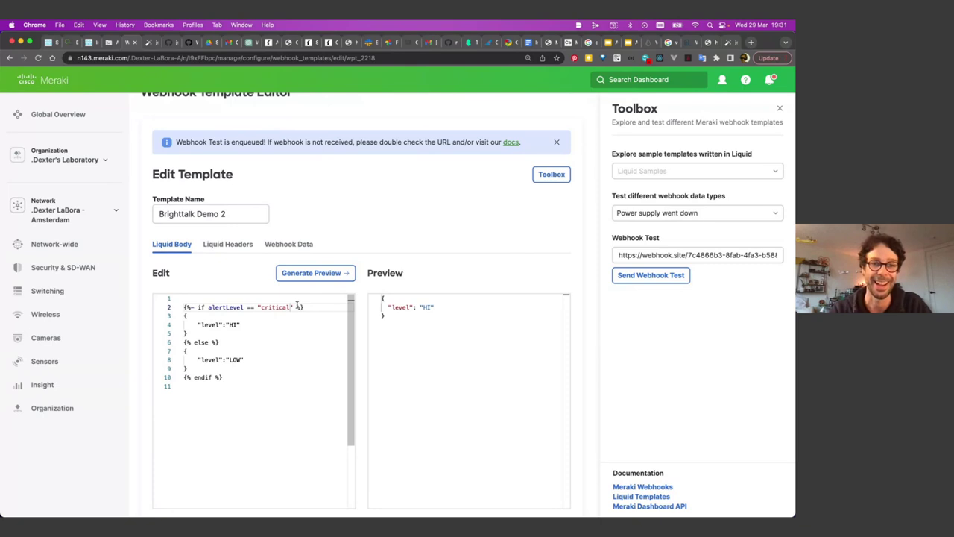
Switch the test webhook data type to Power supply came up and highlight the if alertLevel == "critical" line.
left_click(717, 214)
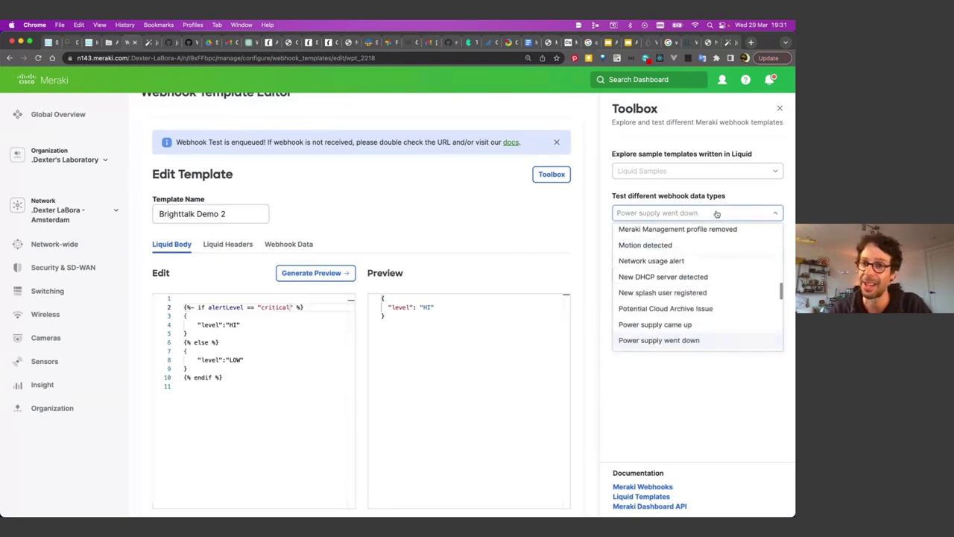
scroll(708, 324, "down", 2)
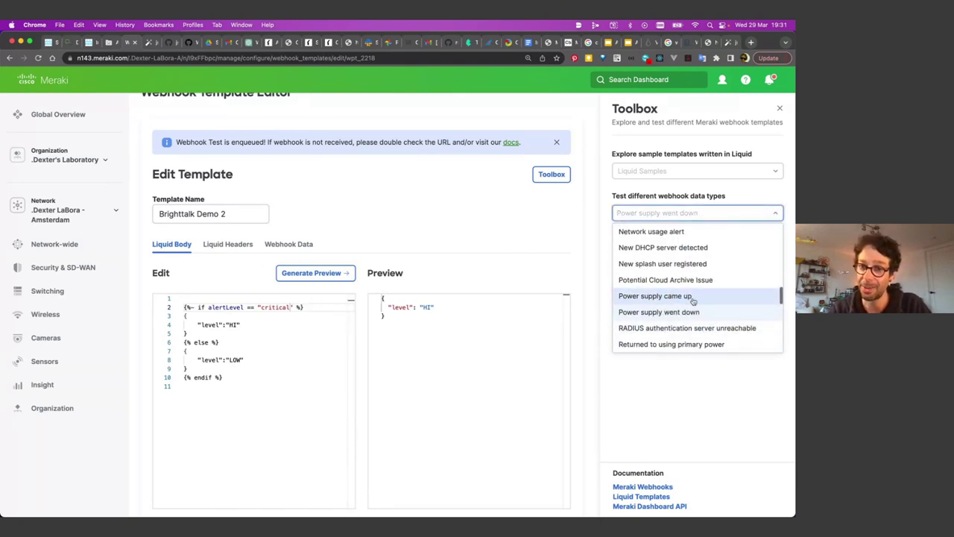
left_click(694, 297)
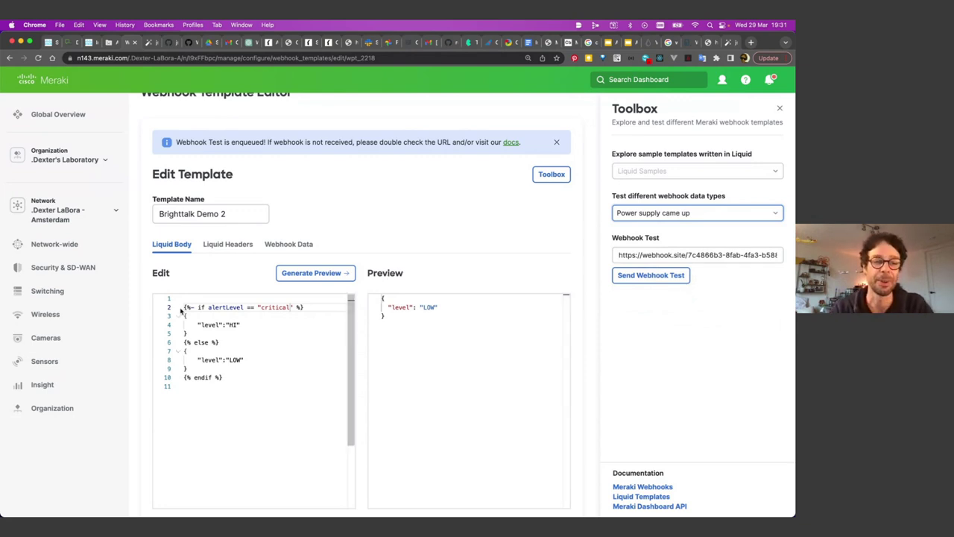
left_click_drag(184, 307, 310, 311)
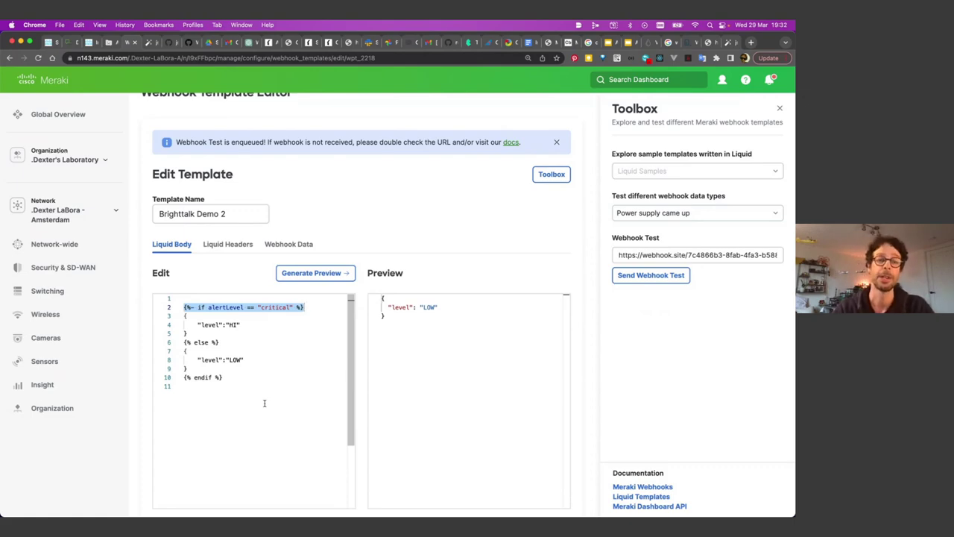
Switch to the other browser window and show the Webhook Integrations overview on the Meraki Developer Hub.
key("ctrl+Left")
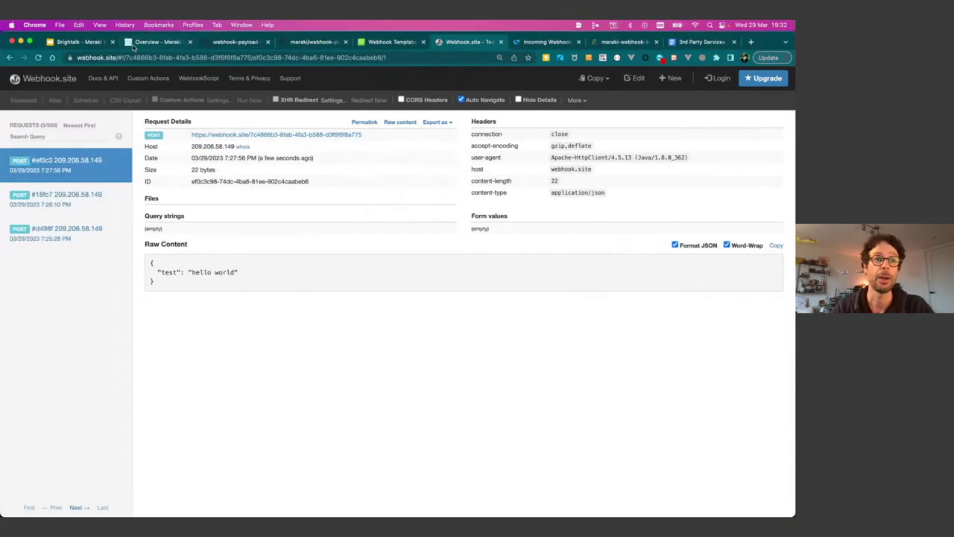
left_click(143, 45)
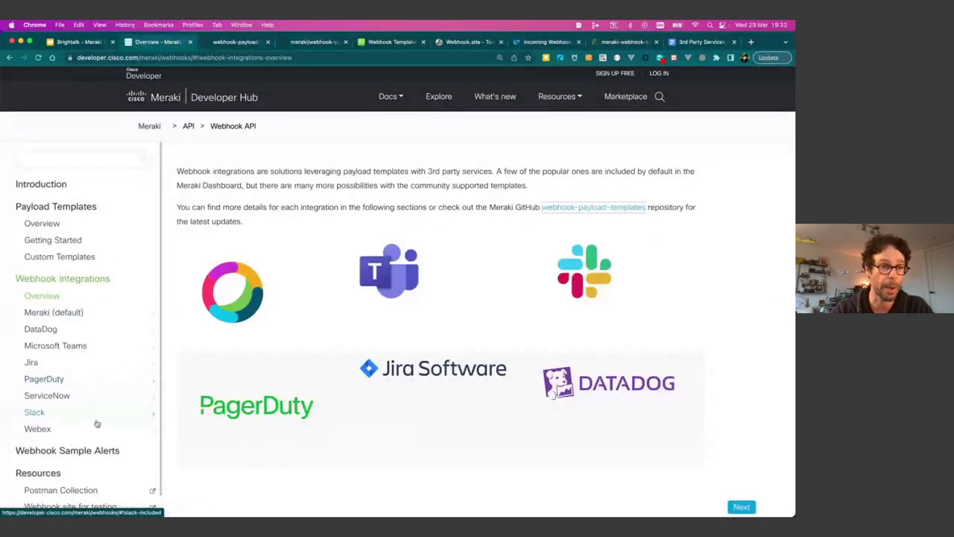
Open the included Webex integration page and review its setup guide, webhook server settings and verification steps.
left_click(146, 432)
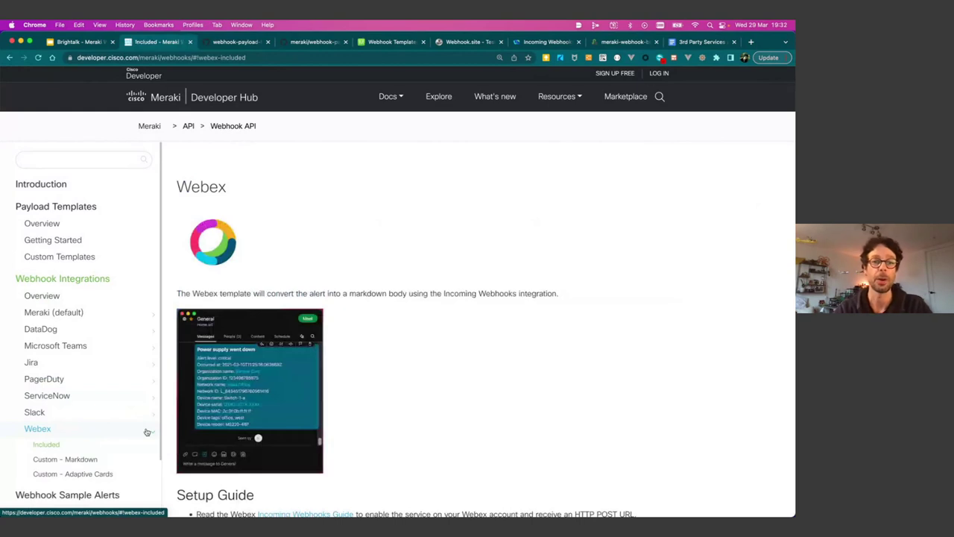
scroll(473, 382, "down", 2)
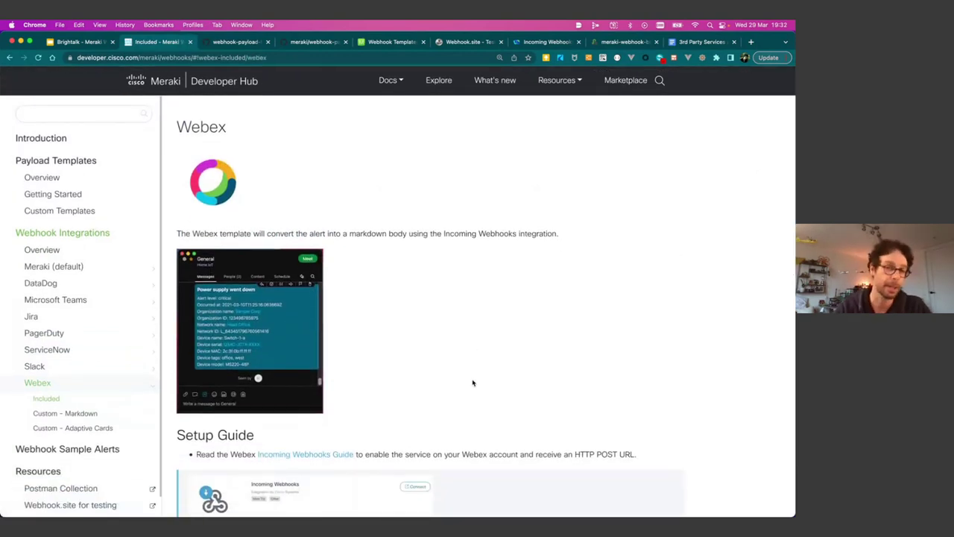
scroll(473, 383, "down", 1)
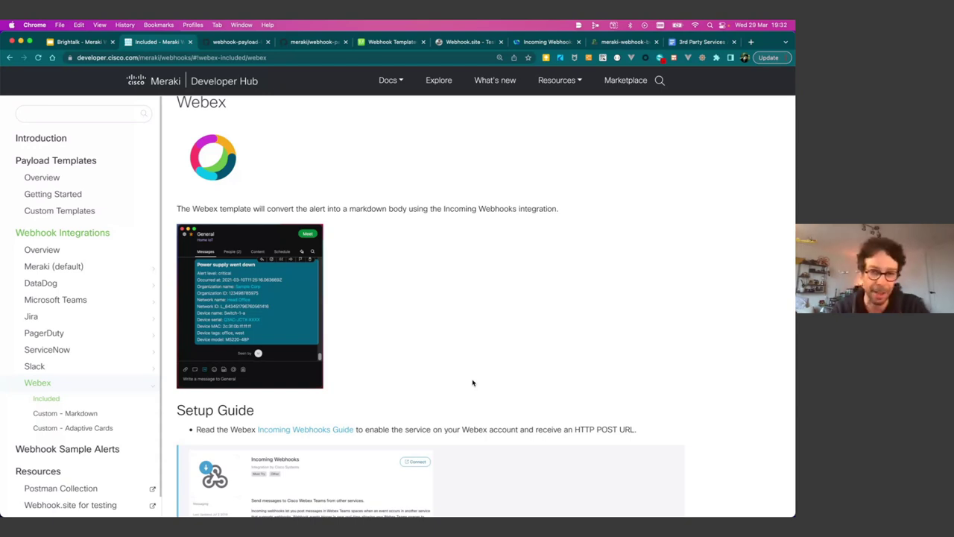
scroll(472, 383, "down", 7)
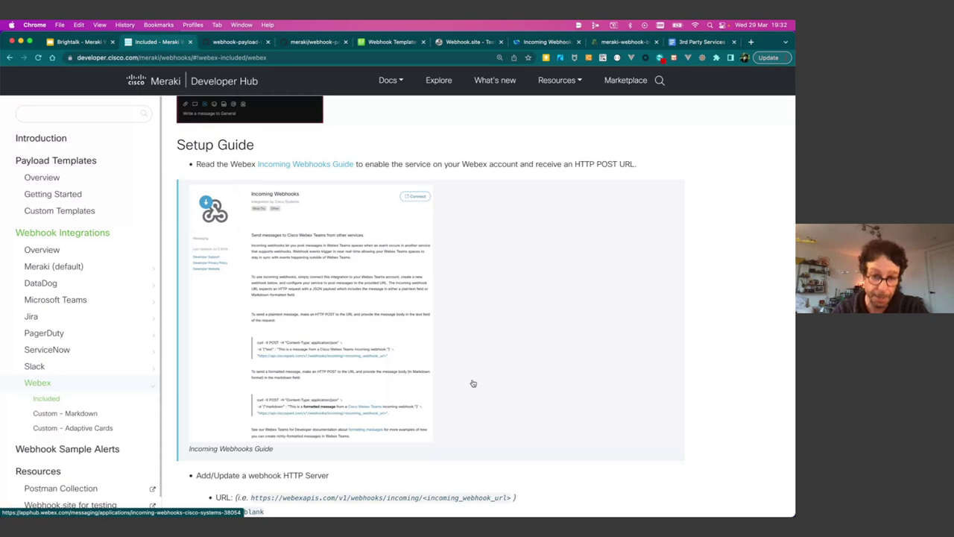
scroll(472, 383, "down", 5)
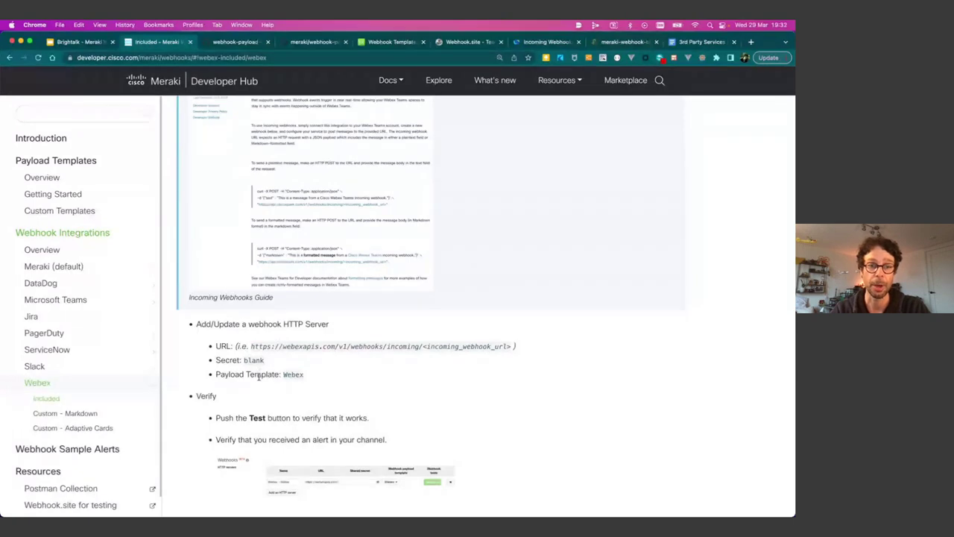
scroll(259, 376, "up", 10)
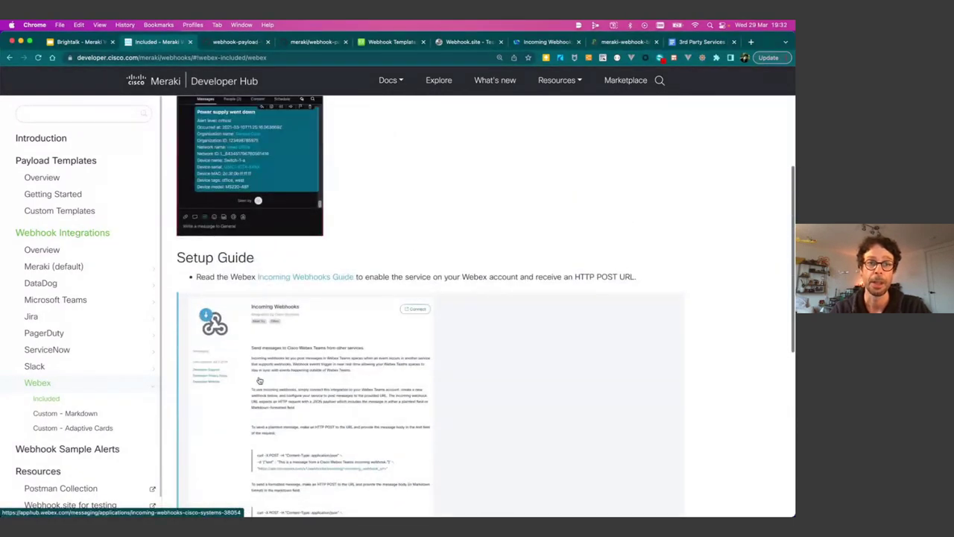
scroll(259, 379, "up", 2)
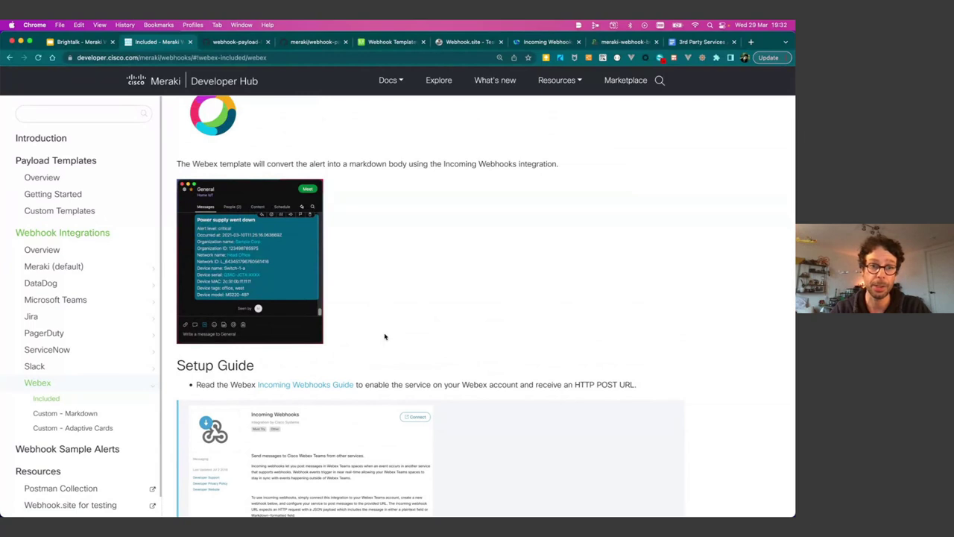
scroll(385, 335, "up", 3)
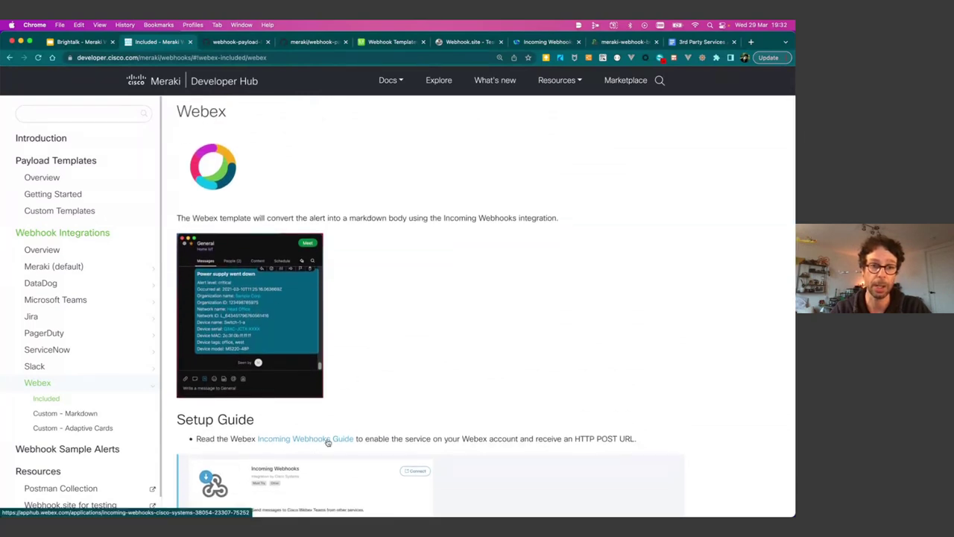
Open the Incoming Webhooks Guide linked in the setup guide and enter "New Demo" as the webhook name.
left_click(326, 440)
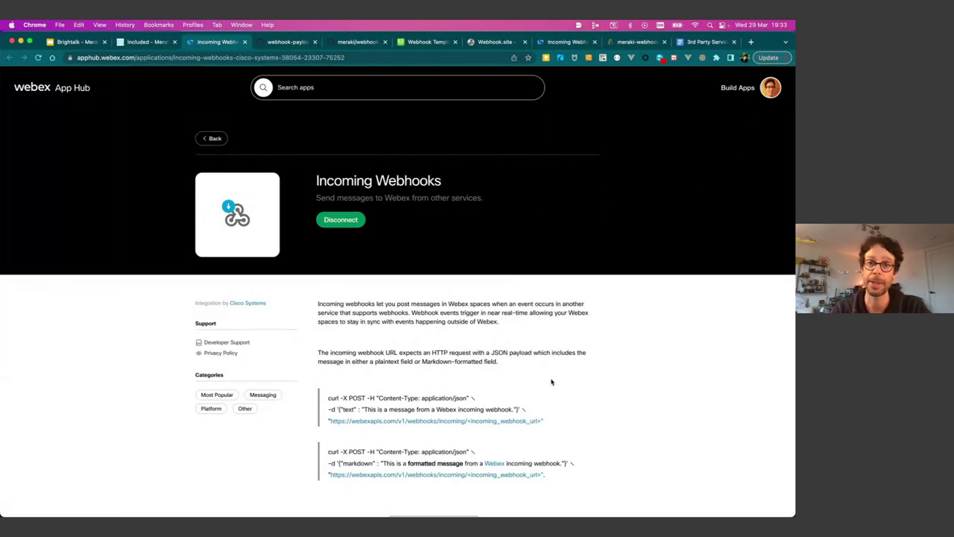
scroll(566, 413, "down", 3)
scroll(567, 413, "down", 2)
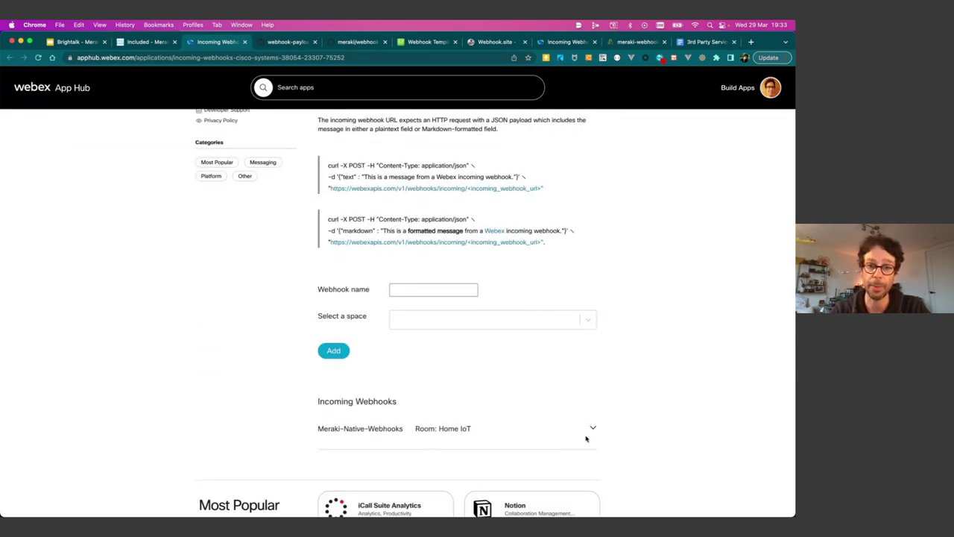
left_click(433, 290)
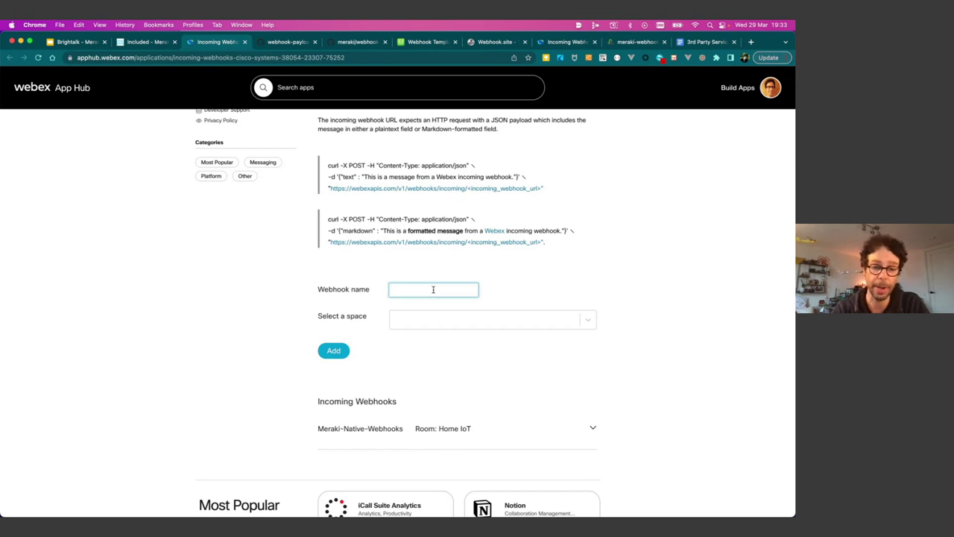
type("New ")
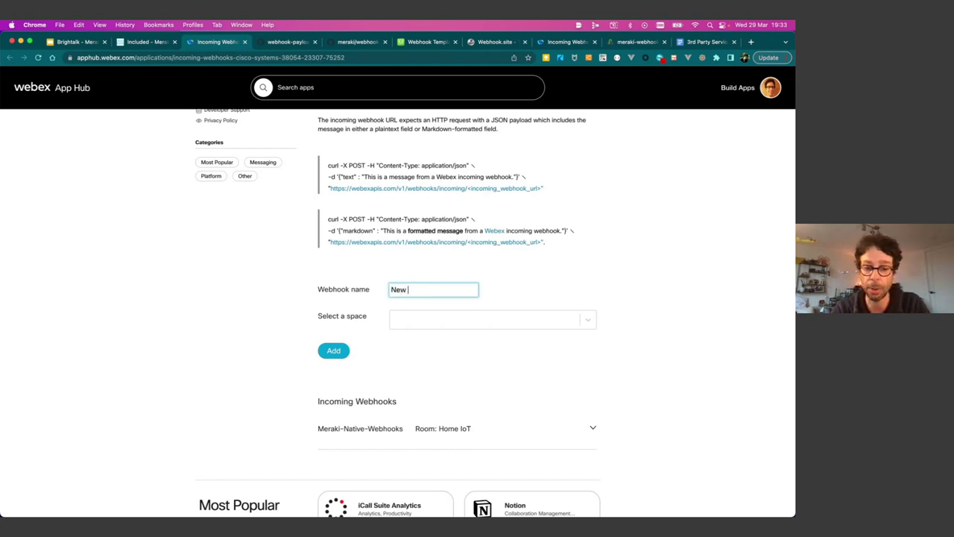
type("Demo")
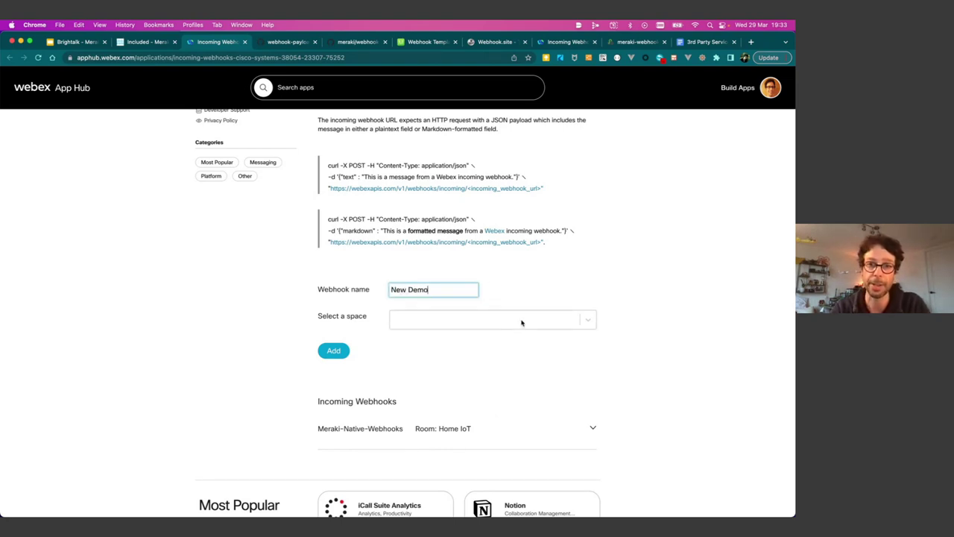
left_click(522, 322)
left_click(615, 290)
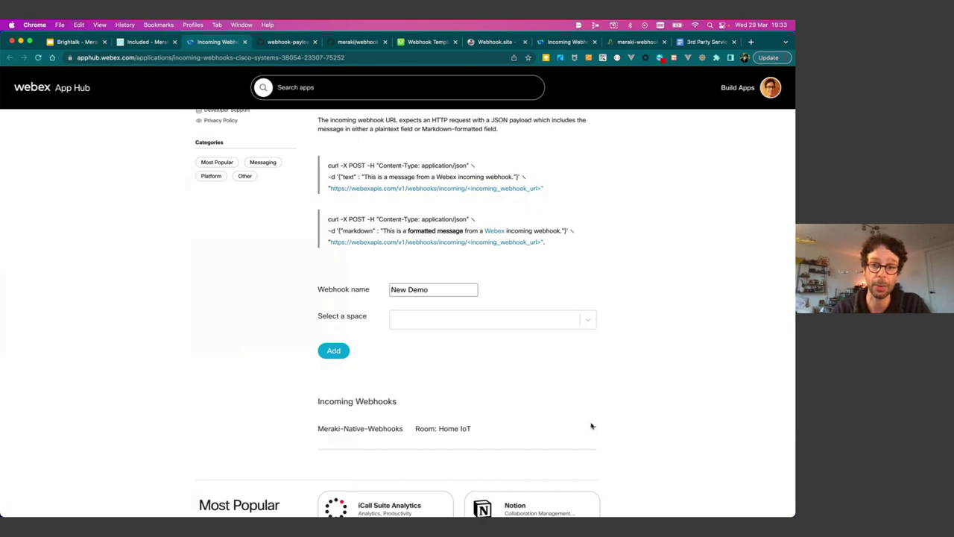
Expand the existing Meraki-Native-Webhooks entry for the Home IoT room and copy its webhook URL.
left_click(593, 428)
scroll(485, 402, "down", 3)
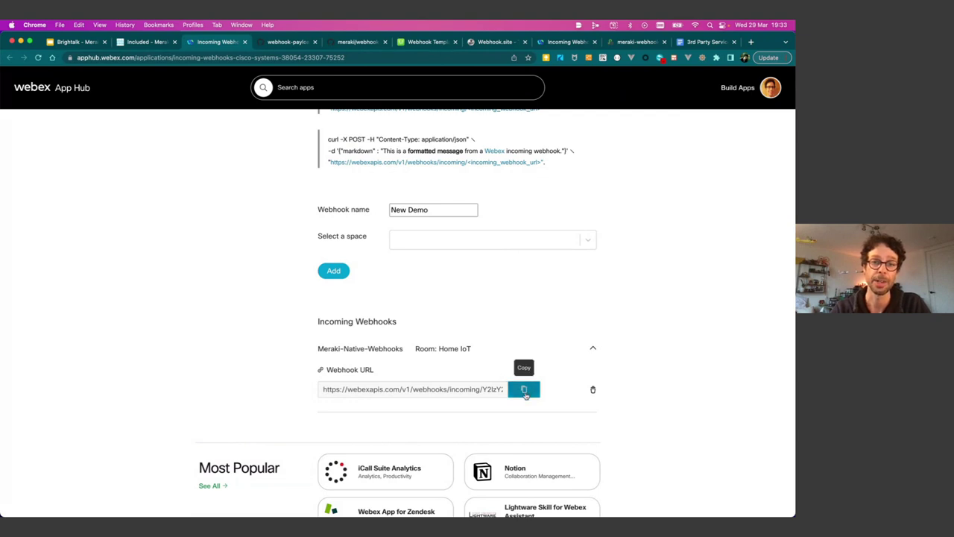
left_click(525, 390)
scroll(693, 329, "up", 2)
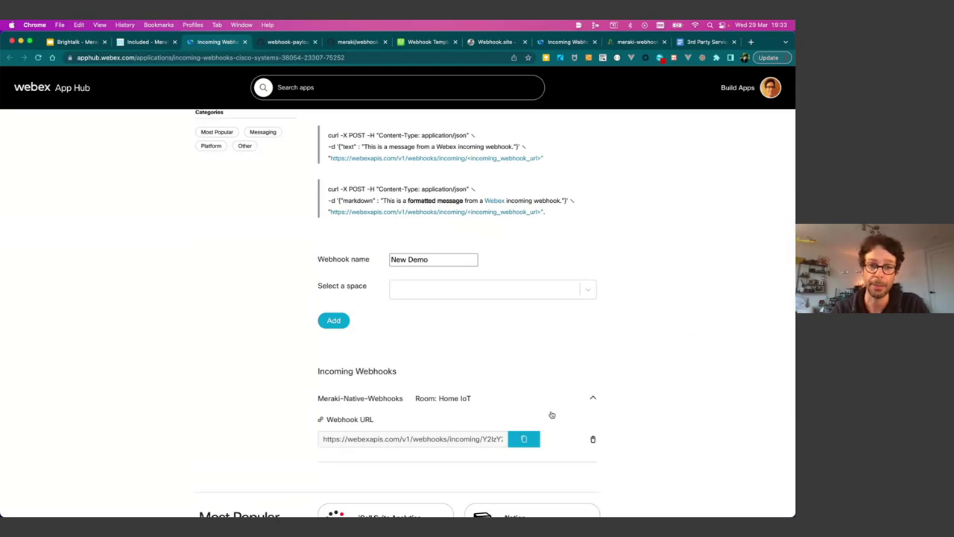
Switch to the Meraki Webhook Template Editor and load the Webex (included) sample into the Brighttalk Demo template.
left_click(421, 43)
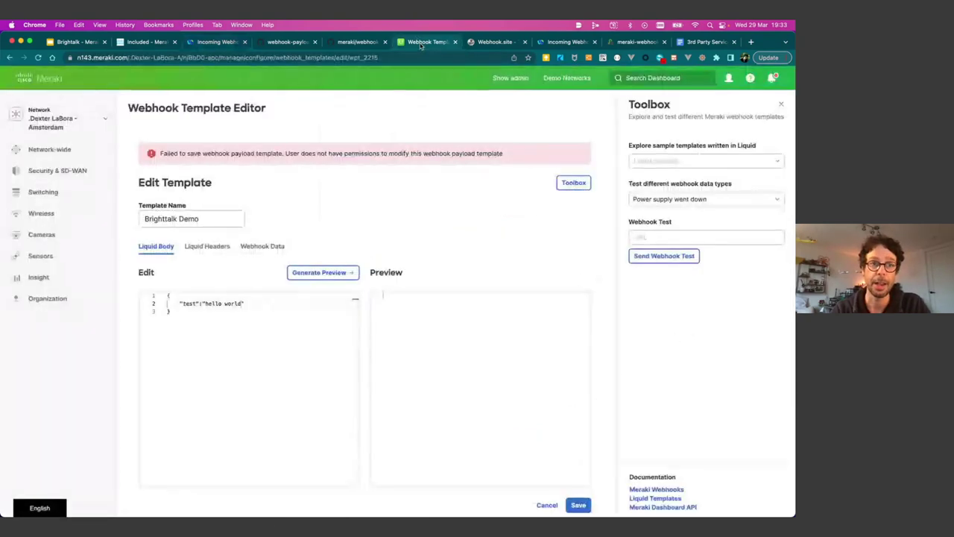
left_click(687, 162)
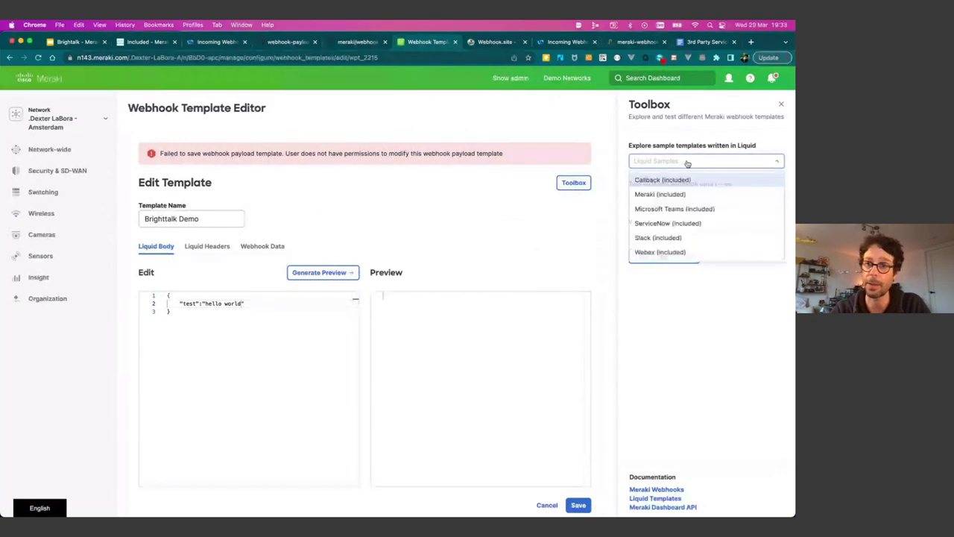
scroll(704, 223, "down", 1)
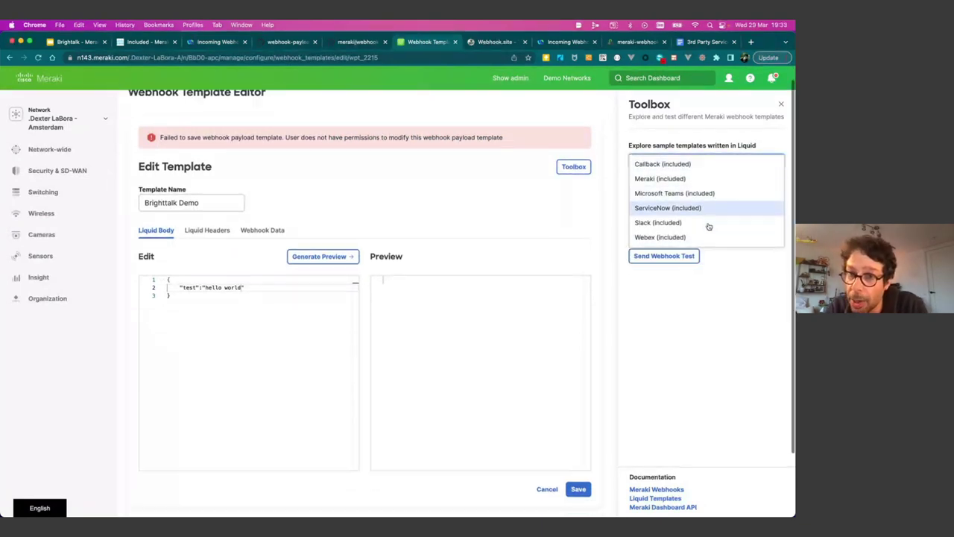
left_click(697, 235)
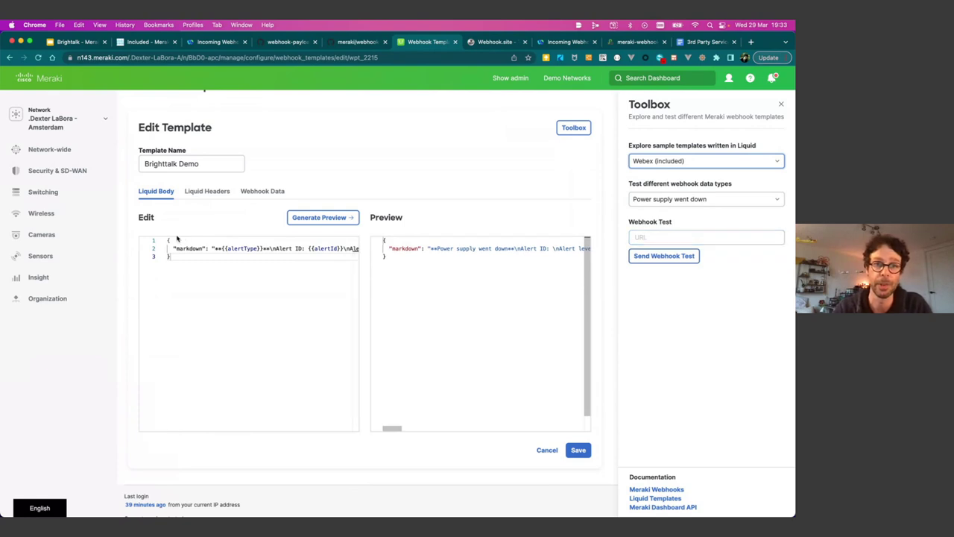
Send a webhook test from the Brighttalk Demo template to the copied Webex URL and try to save the template.
left_click(652, 237)
key("super+v")
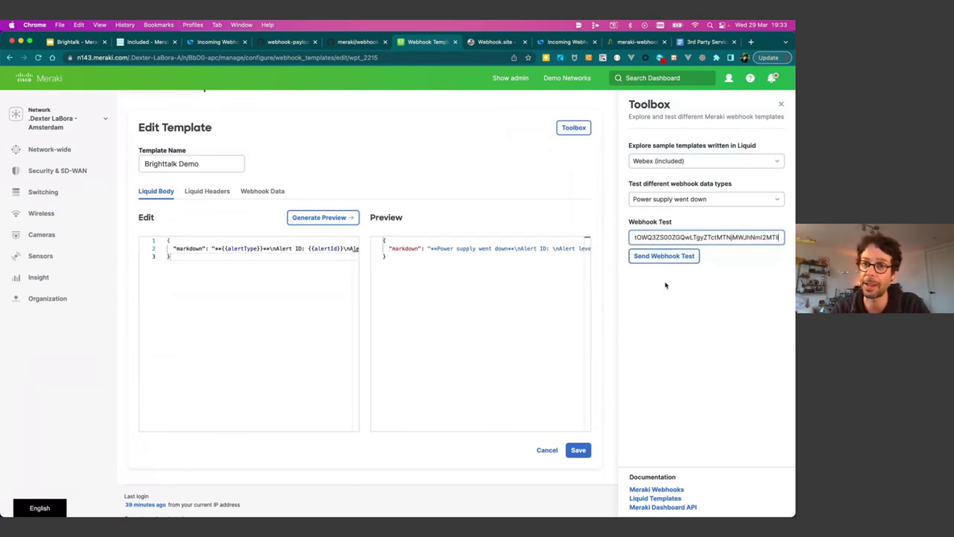
left_click(684, 256)
left_click(579, 451)
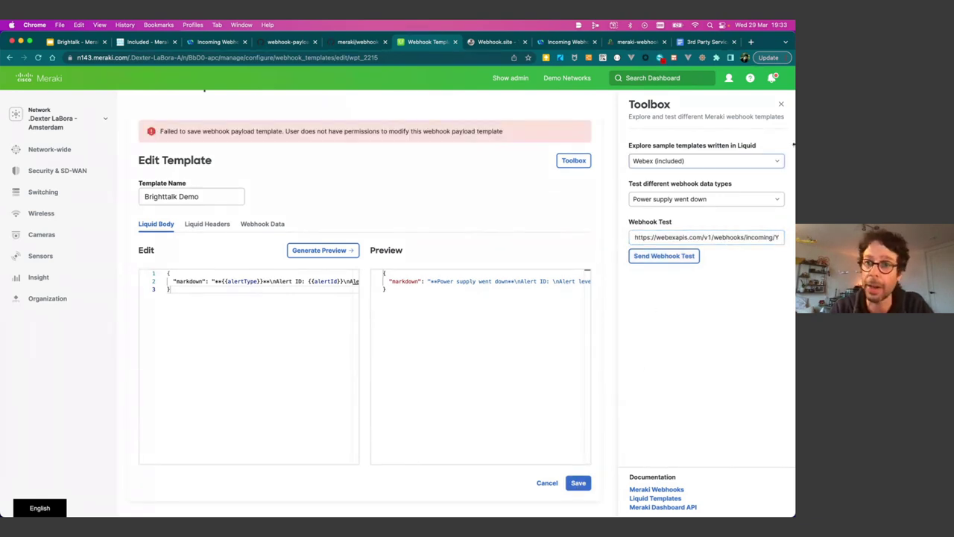
left_click(715, 165)
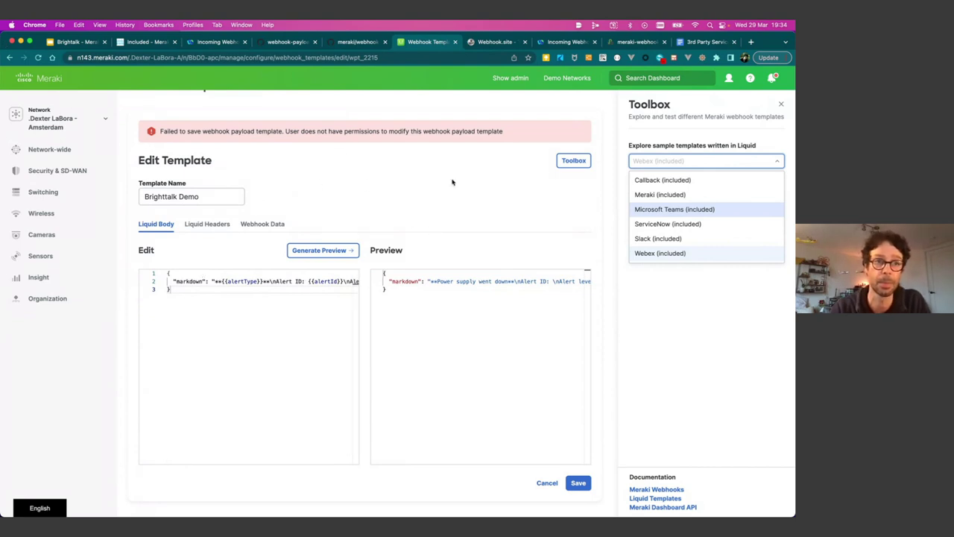
left_click(660, 253)
scroll(447, 247, "down", 1)
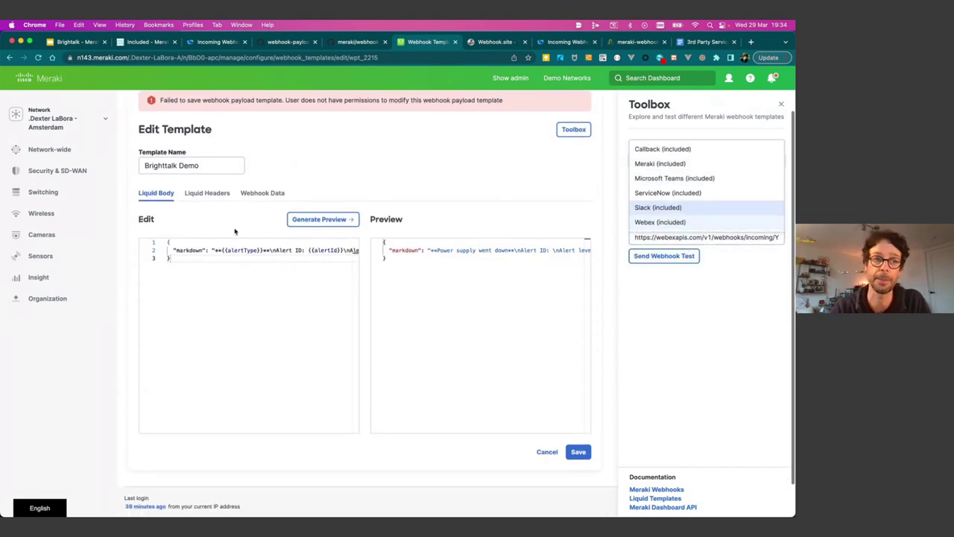
Go to the network-wide Alerts settings and start a new webhook template from the webhook templates list.
left_click(10, 58)
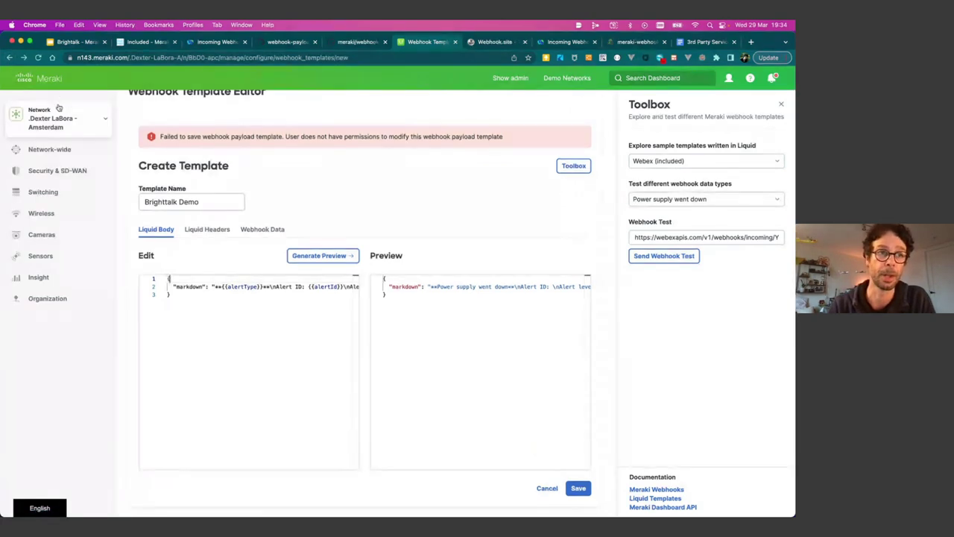
mouse_move(97, 150)
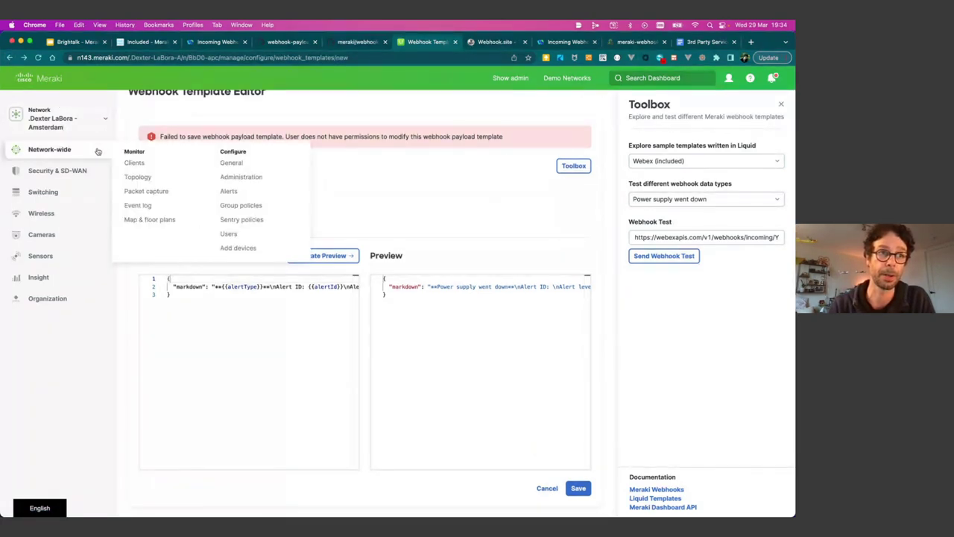
left_click(241, 195)
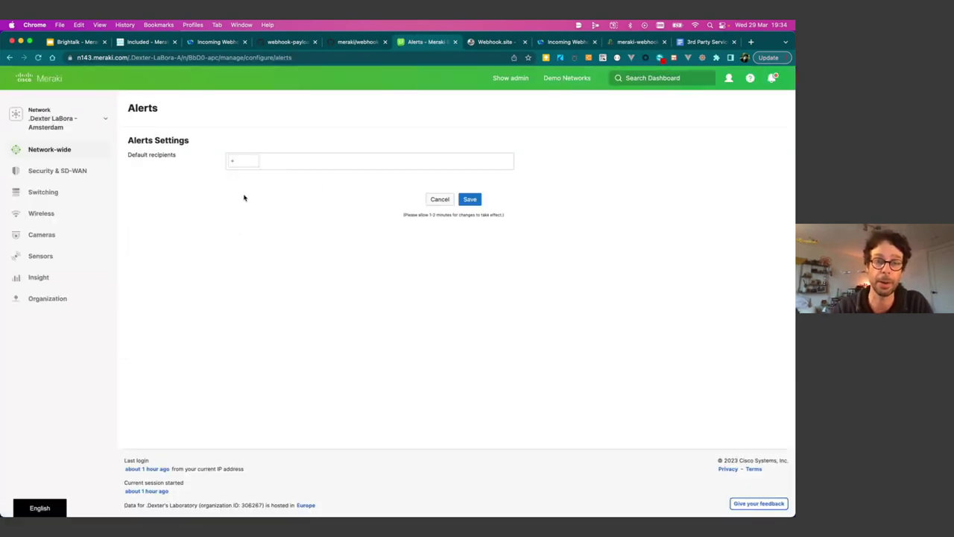
scroll(239, 194, "down", 20)
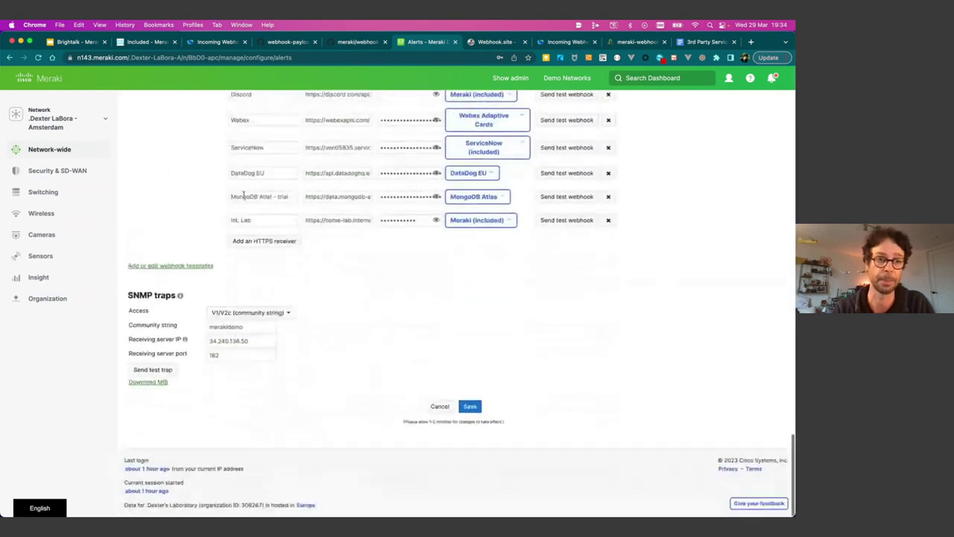
left_click(161, 266)
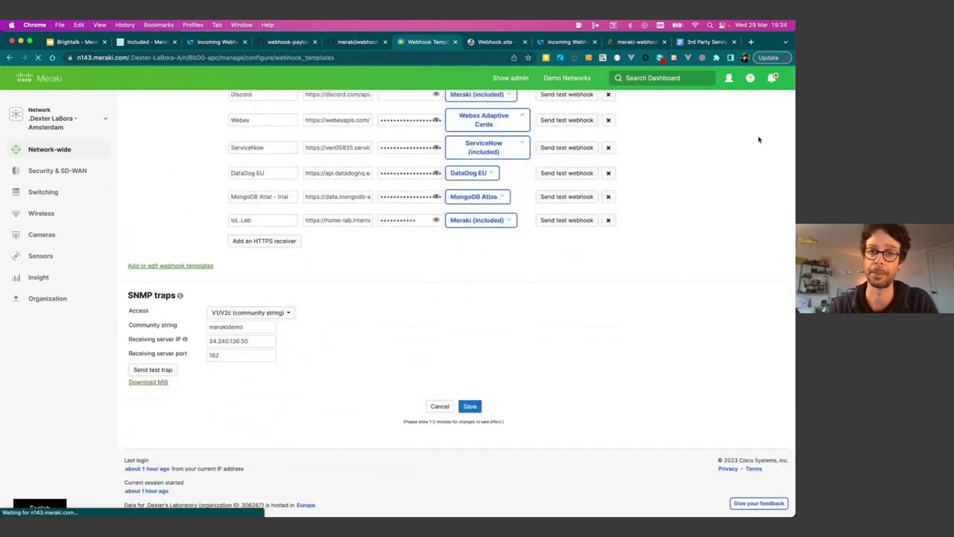
left_click(727, 149)
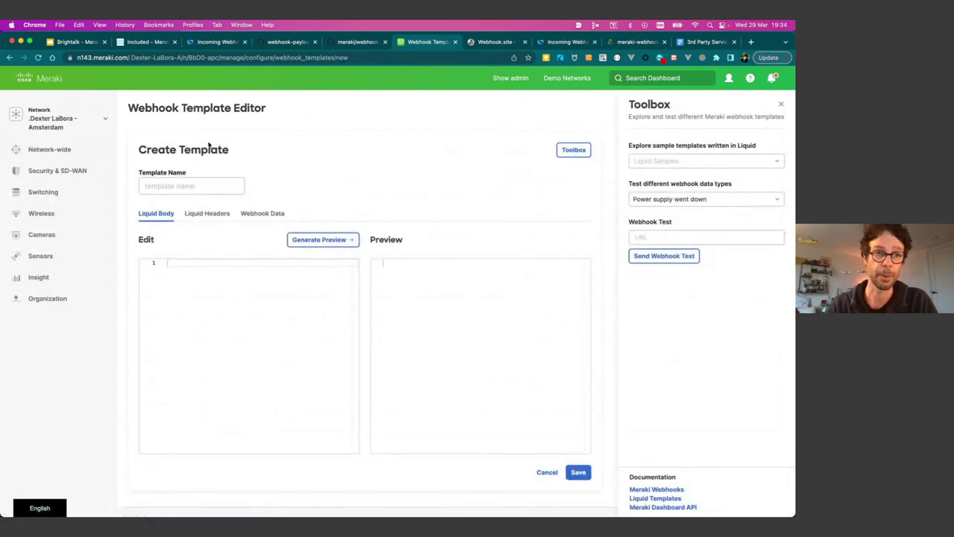
Name the template "Webex Inbound Test", write the Liquid body {"markdown":"test"} and generate its preview.
left_click(189, 185)
type("Webex Inbound Test")
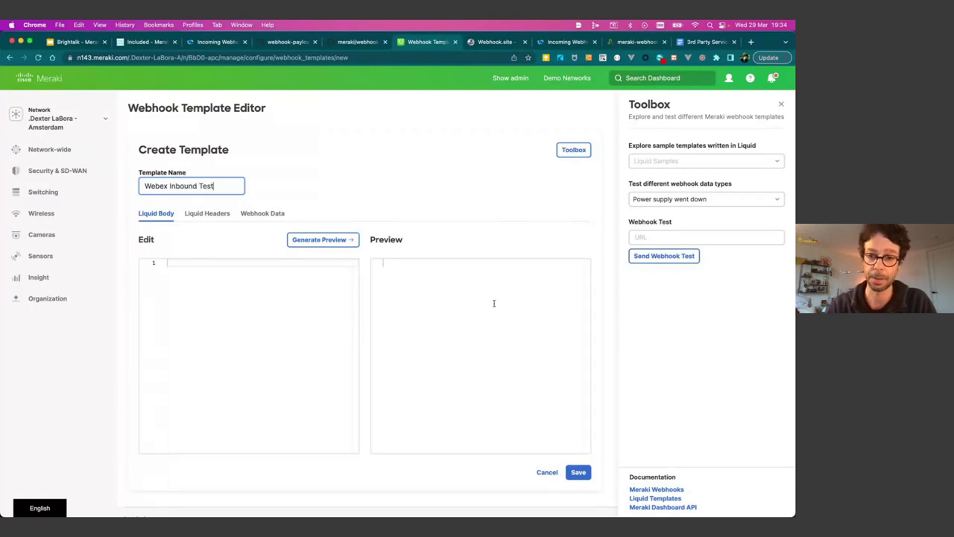
left_click(265, 262)
type("{")
key("Return")
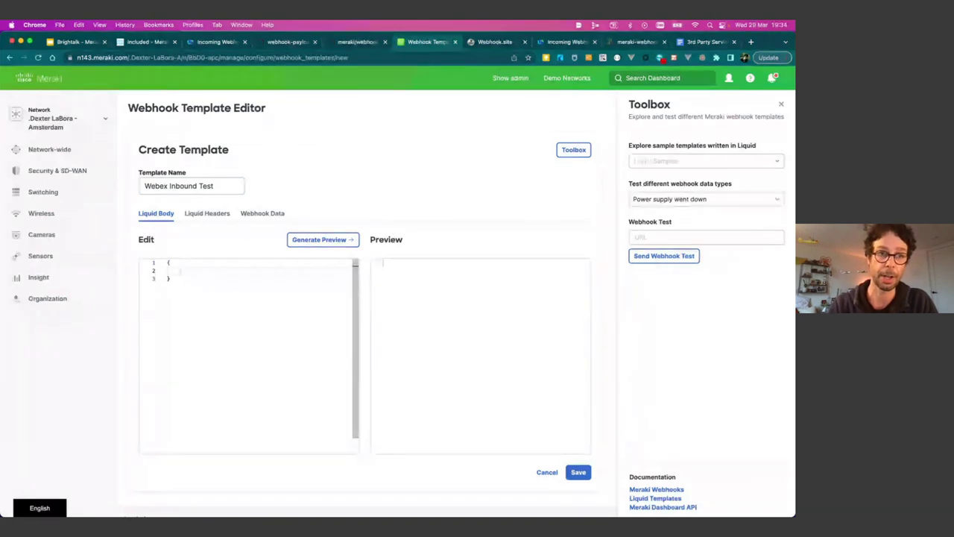
type("\"markdown\":\"test\"")
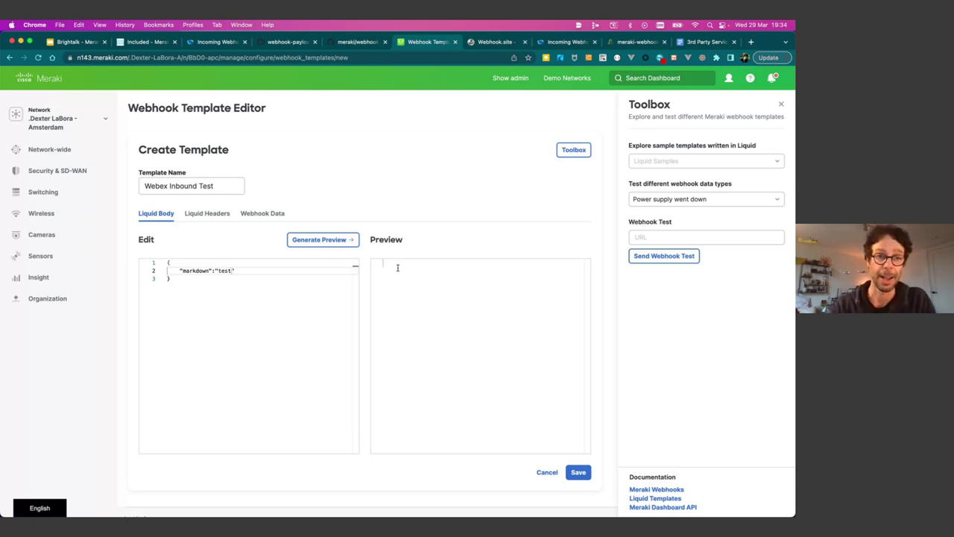
left_click(337, 241)
Send a webhook test of the Webex Inbound Test template to the copied Webex webhook URL and save the template.
left_click(668, 237)
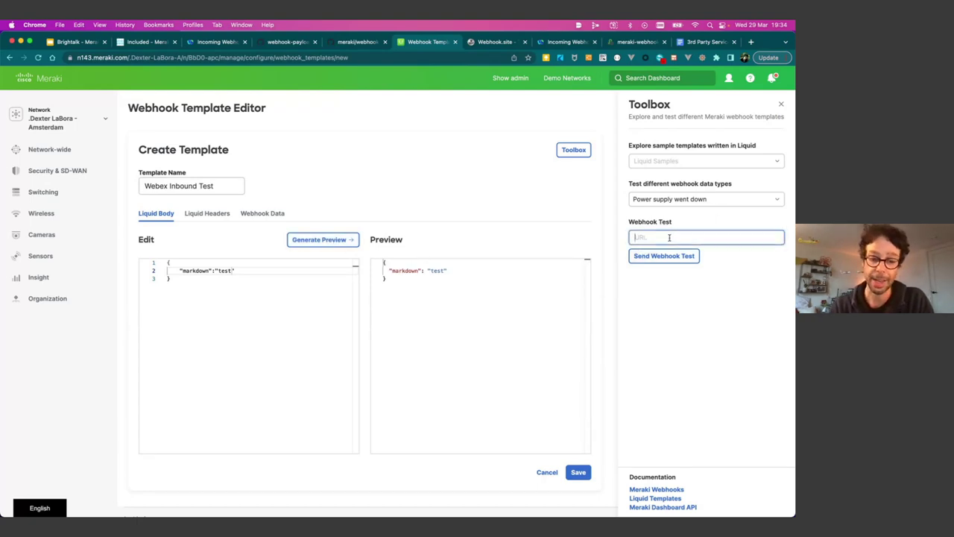
key("super+v")
left_click(665, 256)
scroll(507, 320, "down", 2)
left_click(581, 507)
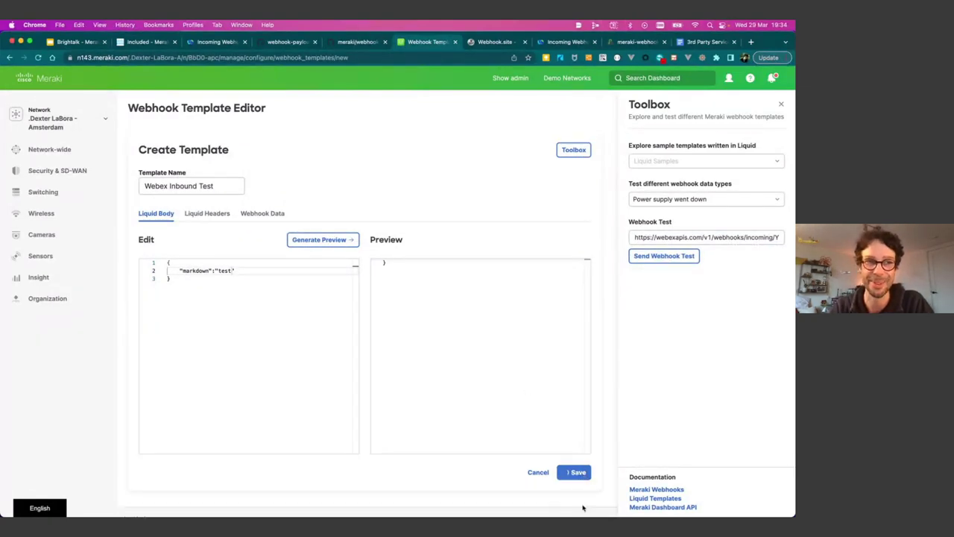
Send the webhook test and switch to Webex to check the newest message in the General space.
left_click(680, 257)
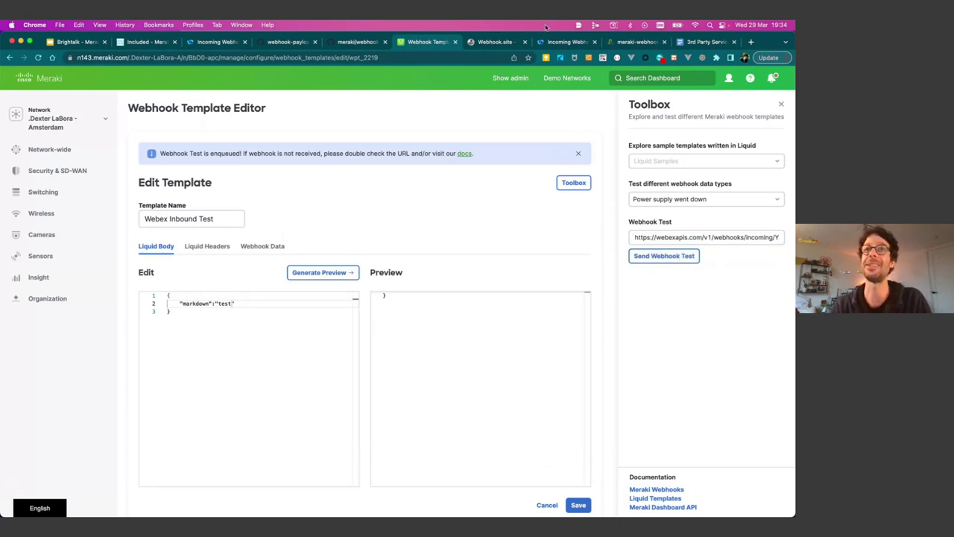
key("super+Tab")
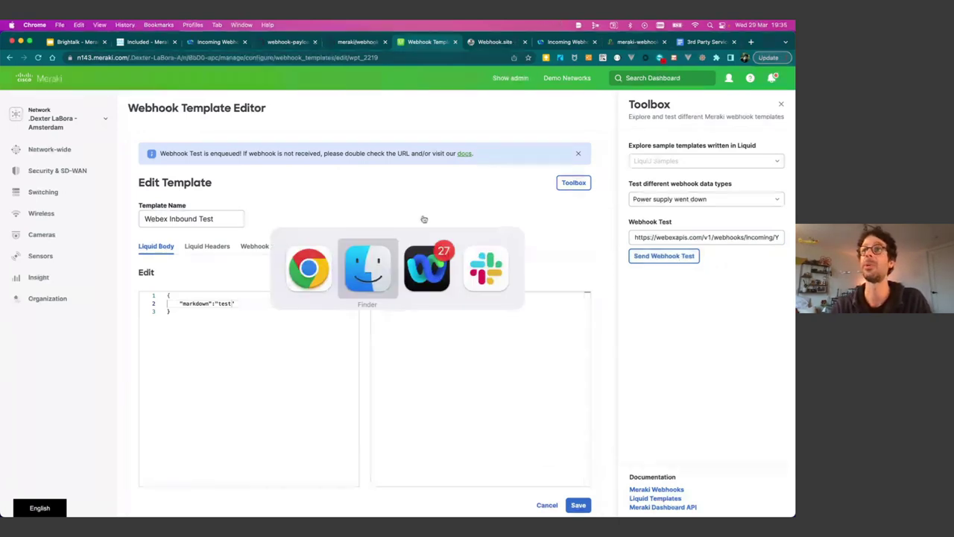
key("Escape")
key("super+Tab")
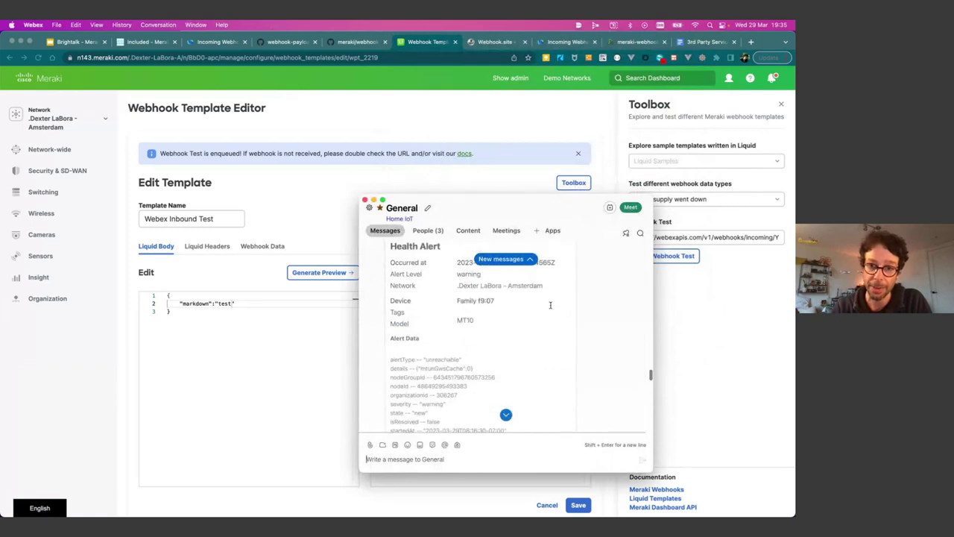
scroll(551, 305, "down", 15)
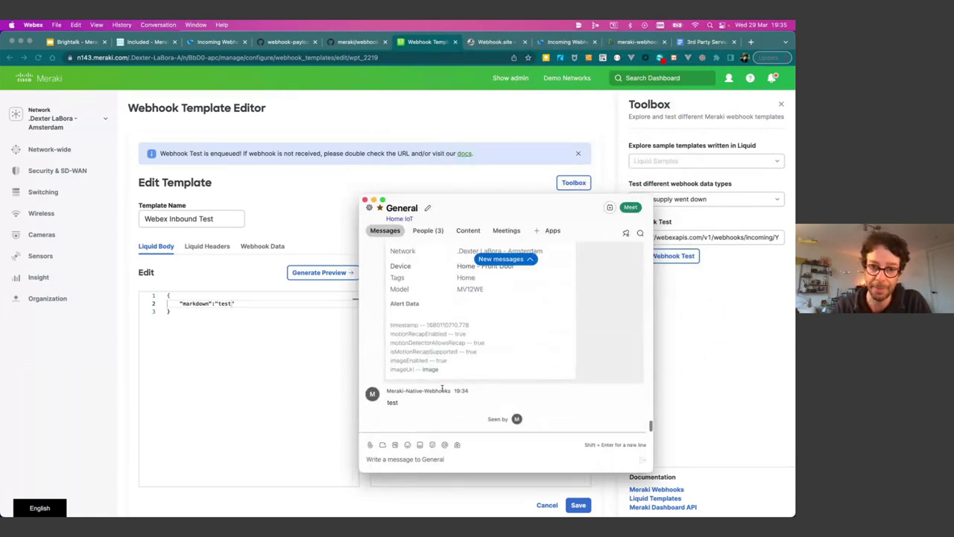
left_click_drag(479, 207, 476, 170)
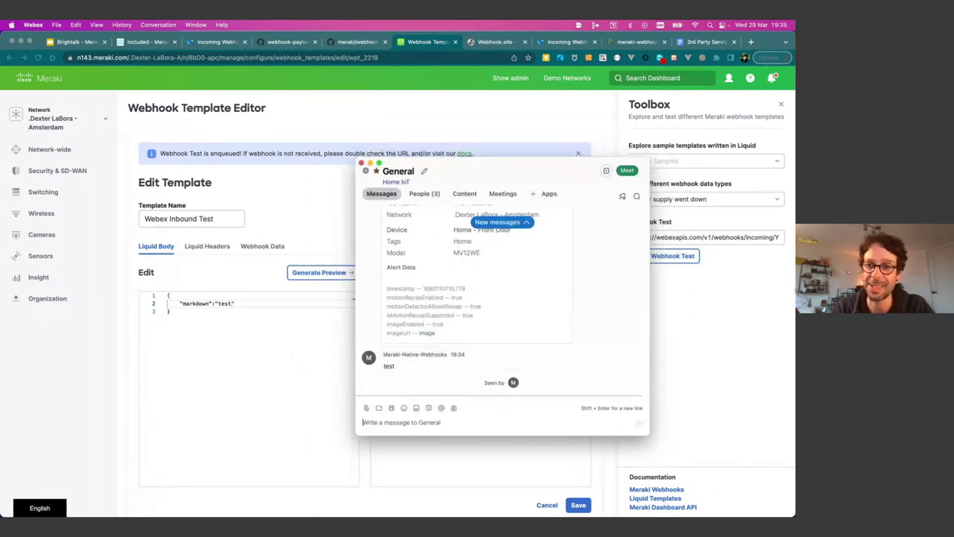
Arrange the narrowed browser window and the resized Webex General window side by side.
key("super+h")
left_click_drag(699, 307, 596, 306)
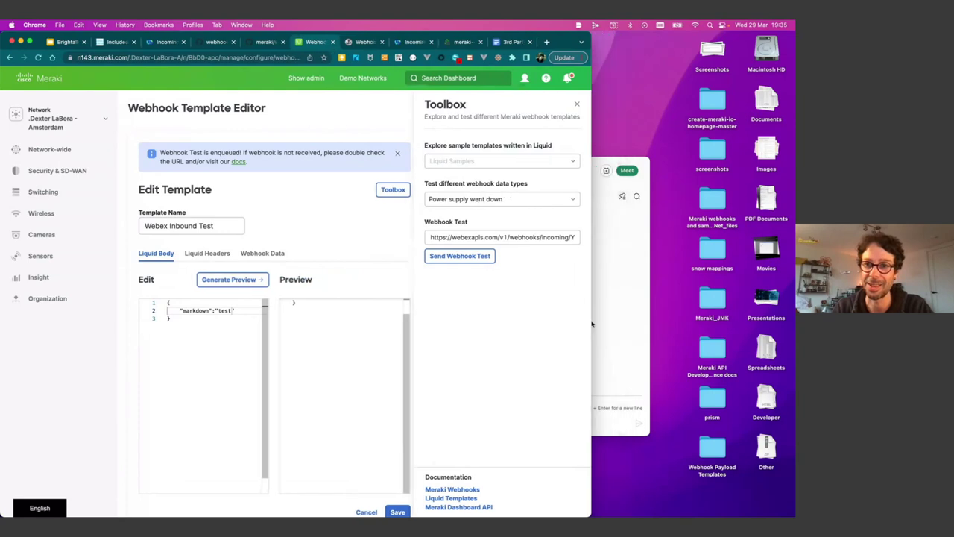
key("super+Tab")
left_click_drag(728, 100, 768, 41)
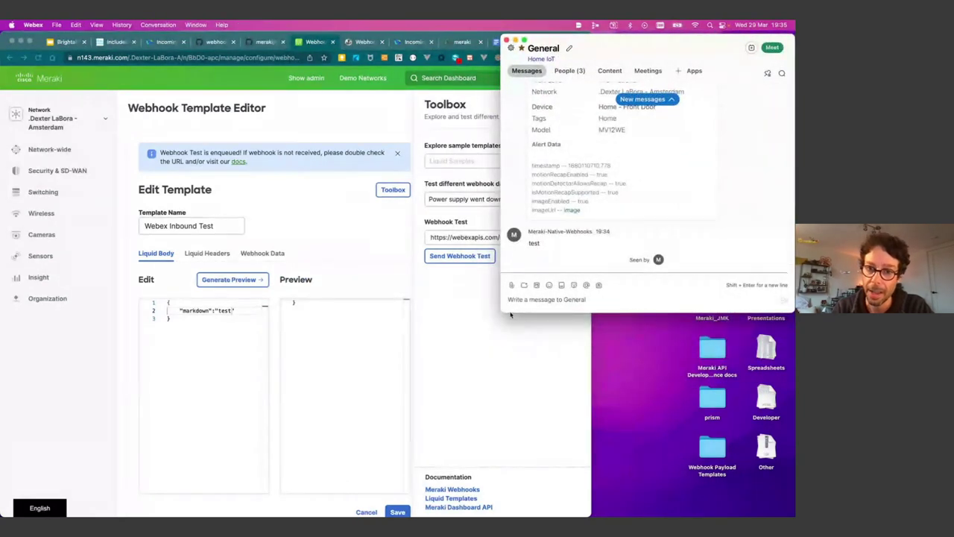
left_click_drag(503, 312, 586, 473)
Add a "type":"{{alertLevel}}" entry after the markdown line in the Liquid body and generate its preview.
left_click(245, 309)
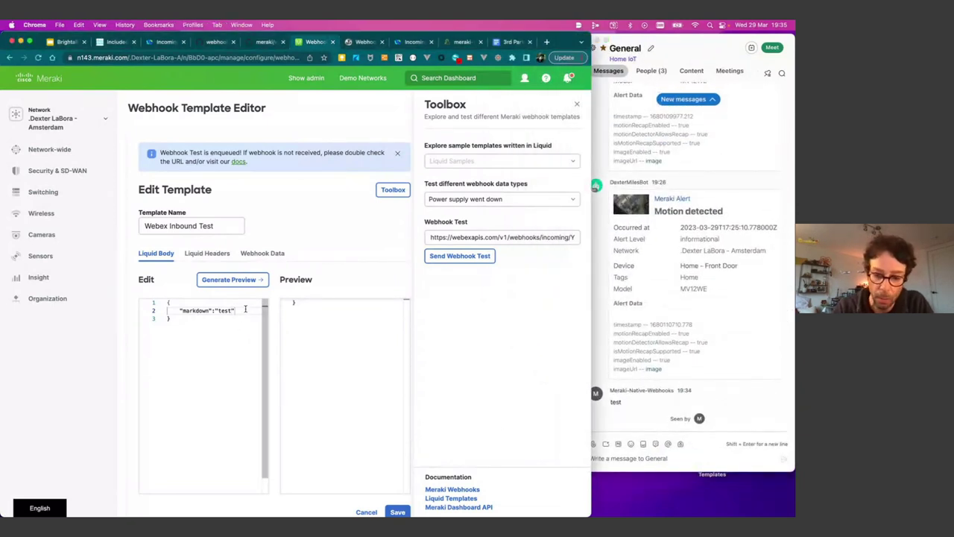
type(",")
key("Return")
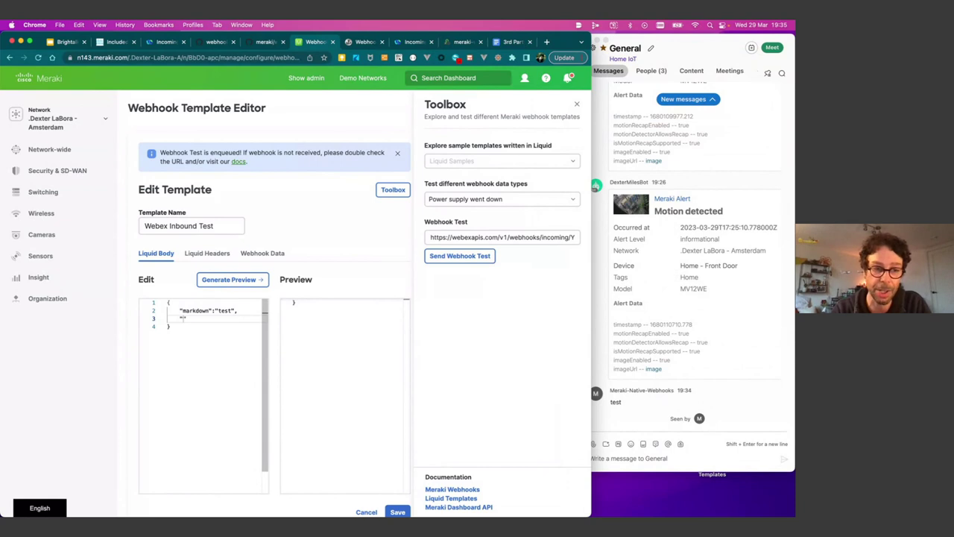
type("\"type\":")
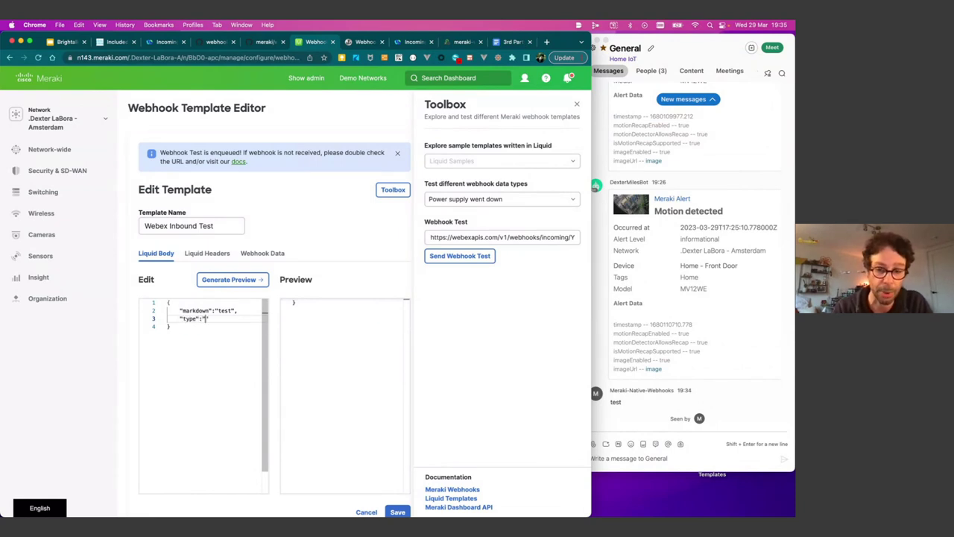
type("\"{{alertLevel")
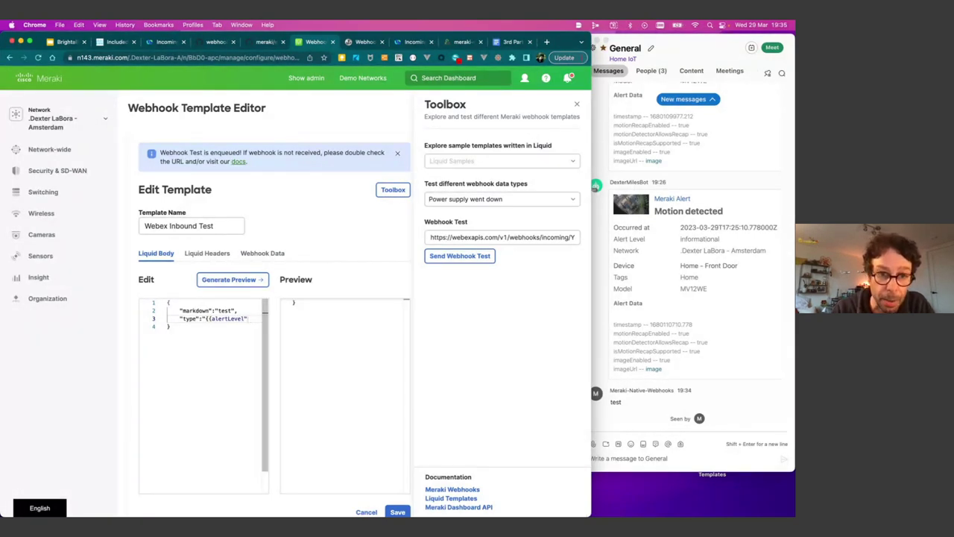
type("}}")
left_click(229, 280)
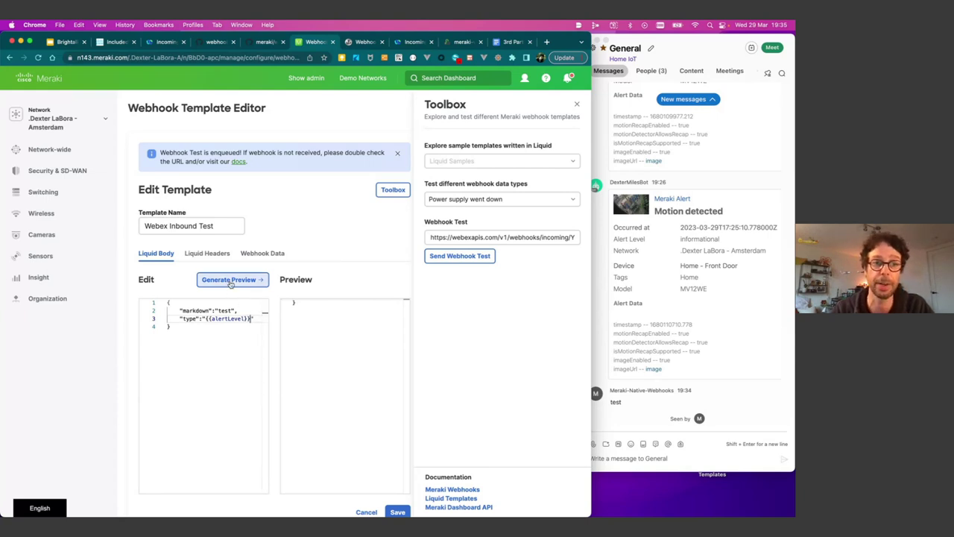
scroll(327, 312, "up", 1)
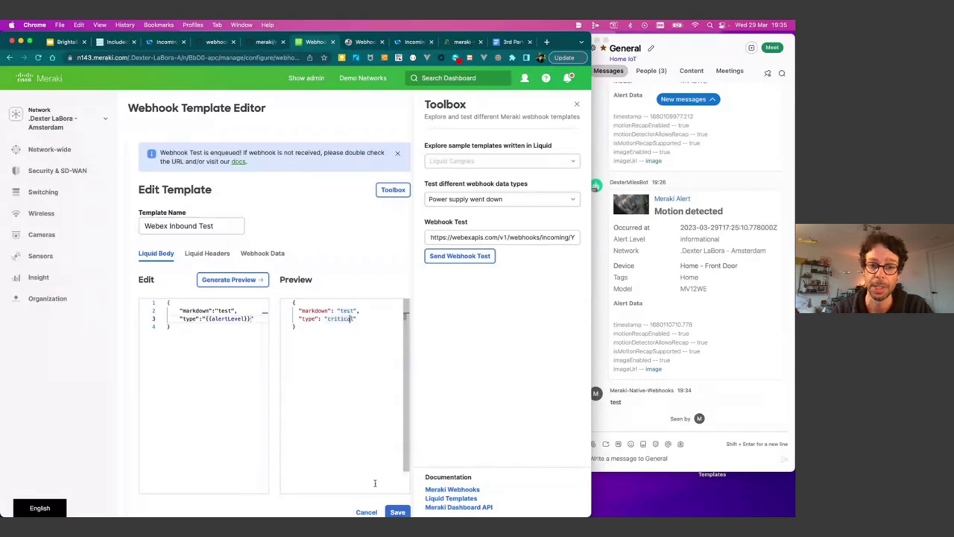
Try to save the edited Webex Inbound Test template and send another webhook test to Webex.
left_click(403, 511)
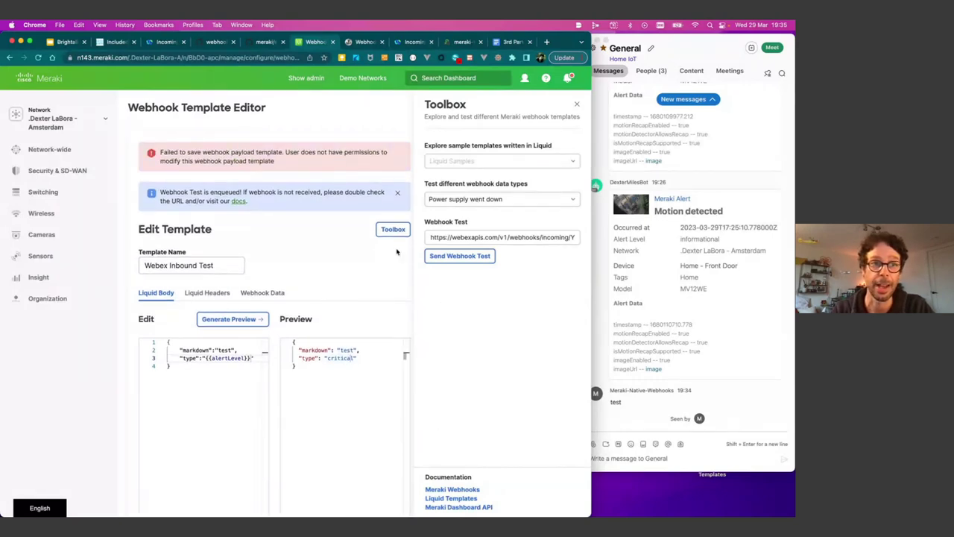
scroll(406, 251, "down", 2)
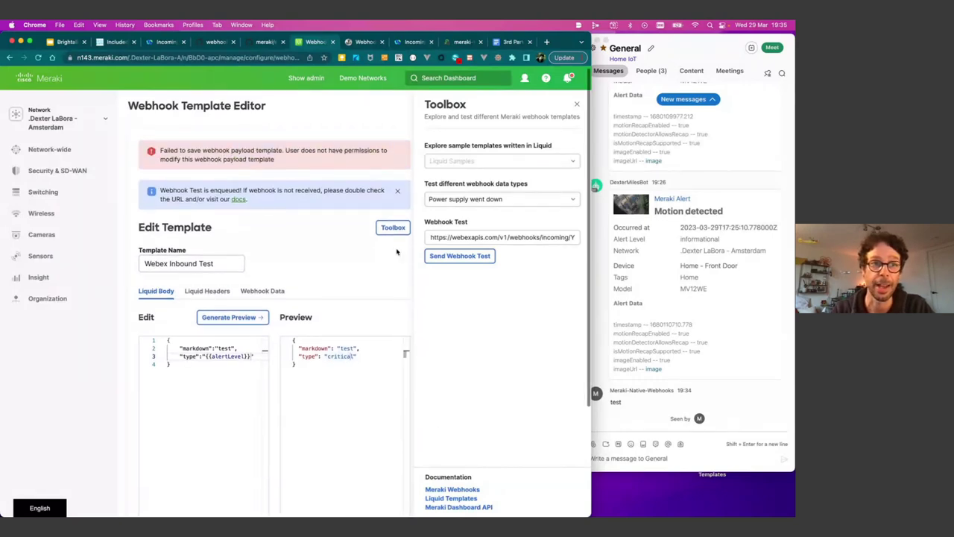
left_click(460, 256)
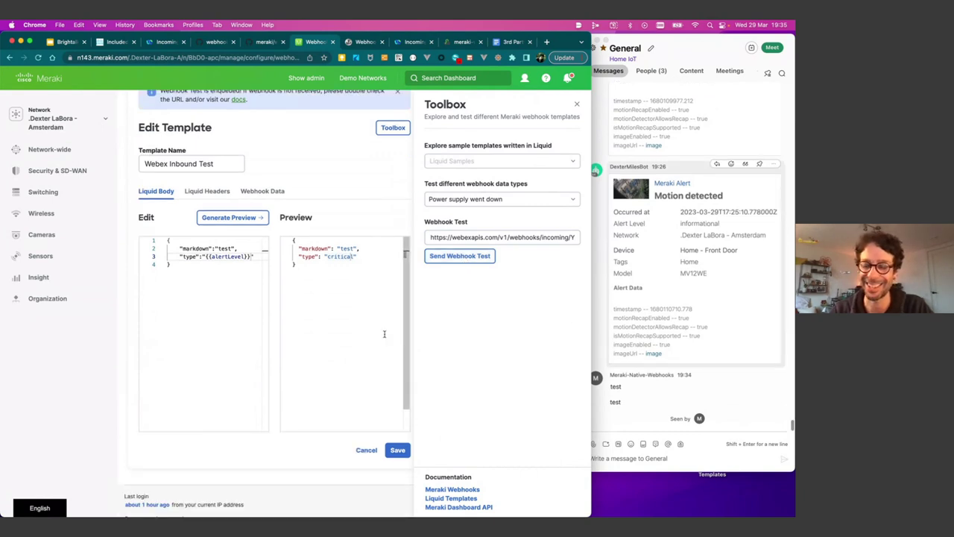
scroll(355, 173, "up", 2)
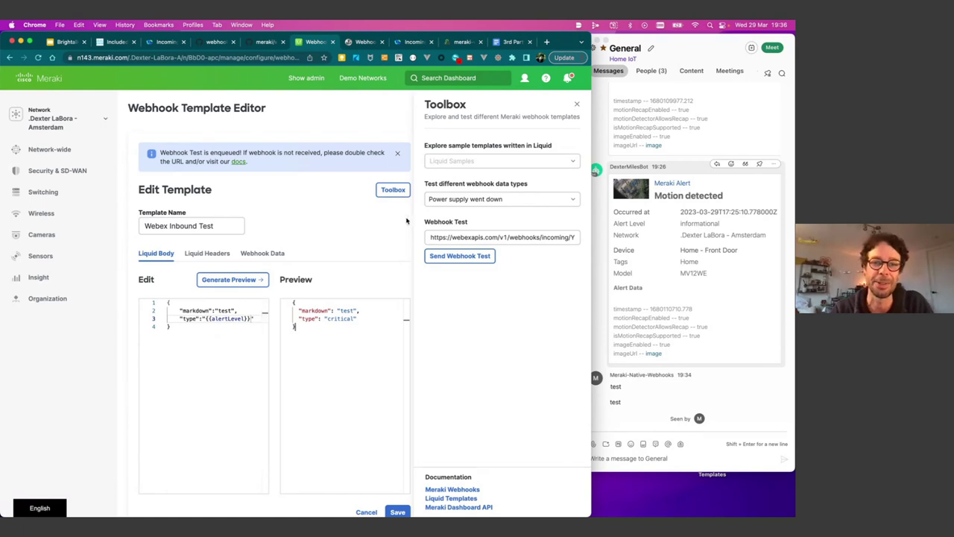
Load the Webex (included) Liquid sample into the template and send a webhook test.
left_click(572, 160)
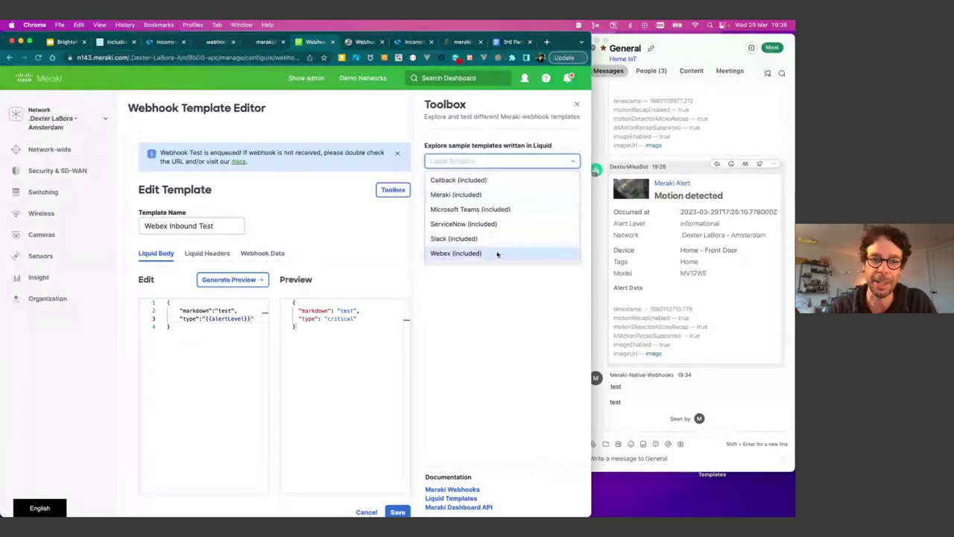
left_click(495, 253)
left_click(462, 256)
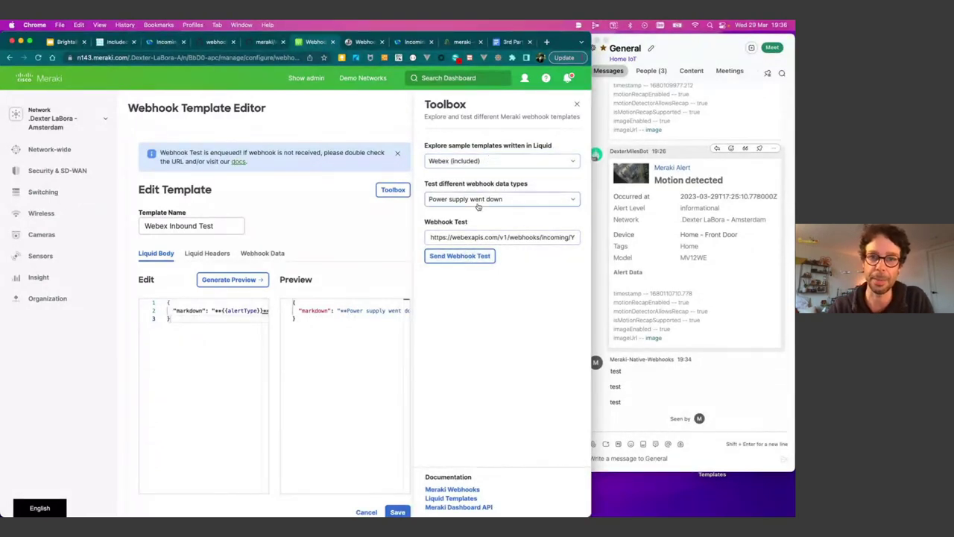
left_click(477, 199)
left_click(553, 175)
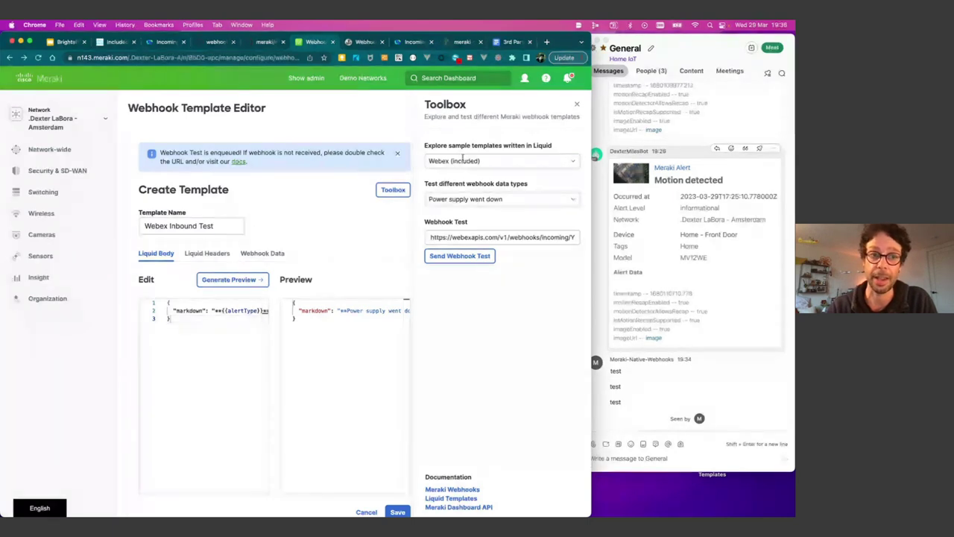
left_click(503, 160)
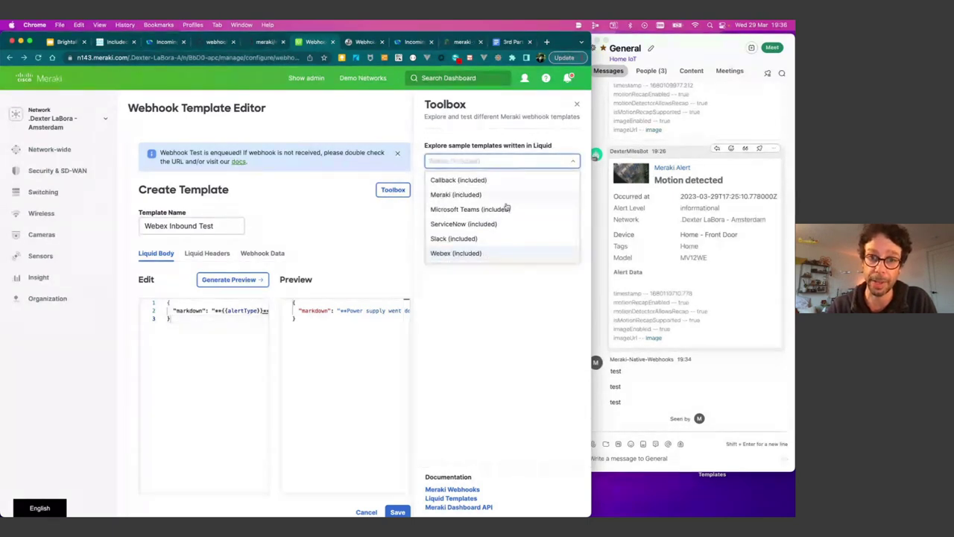
left_click(512, 221)
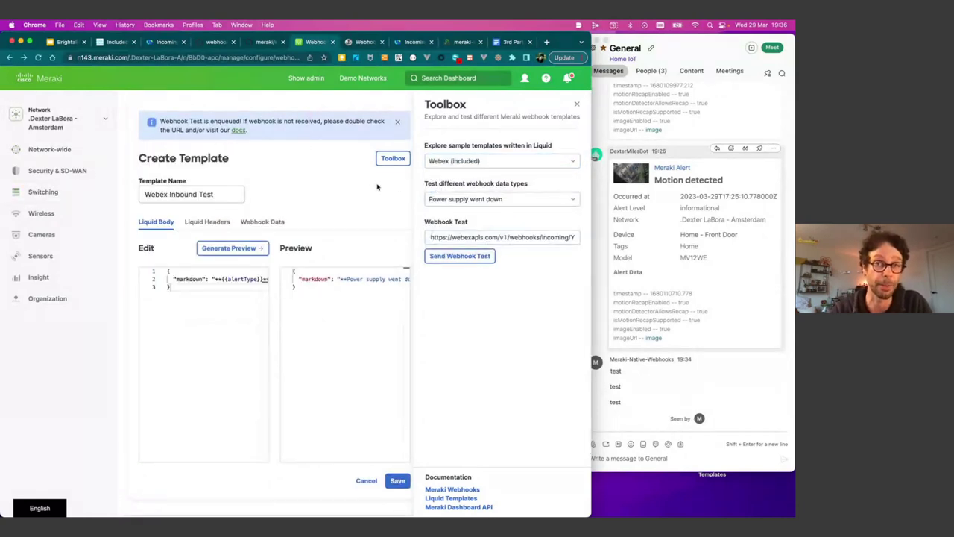
Widen the browser window, return to the webhook templates list and open the Webex Adaptive Cards template for editing.
left_click_drag(592, 153, 744, 153)
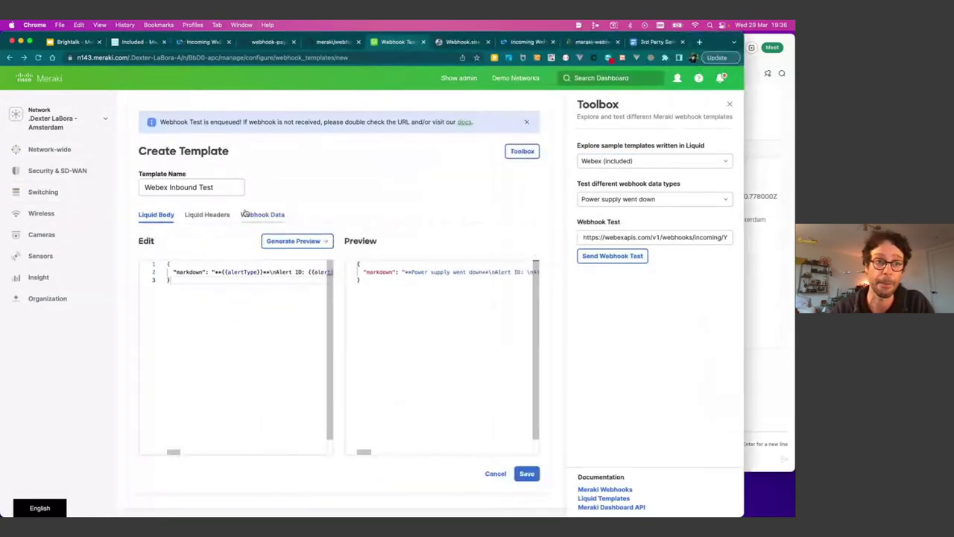
scroll(177, 107, "up", 1)
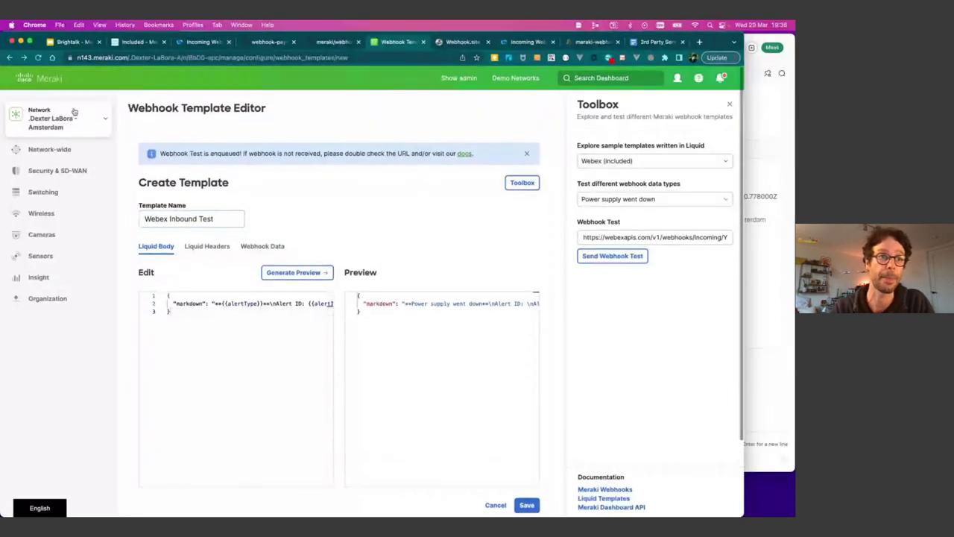
left_click(8, 57)
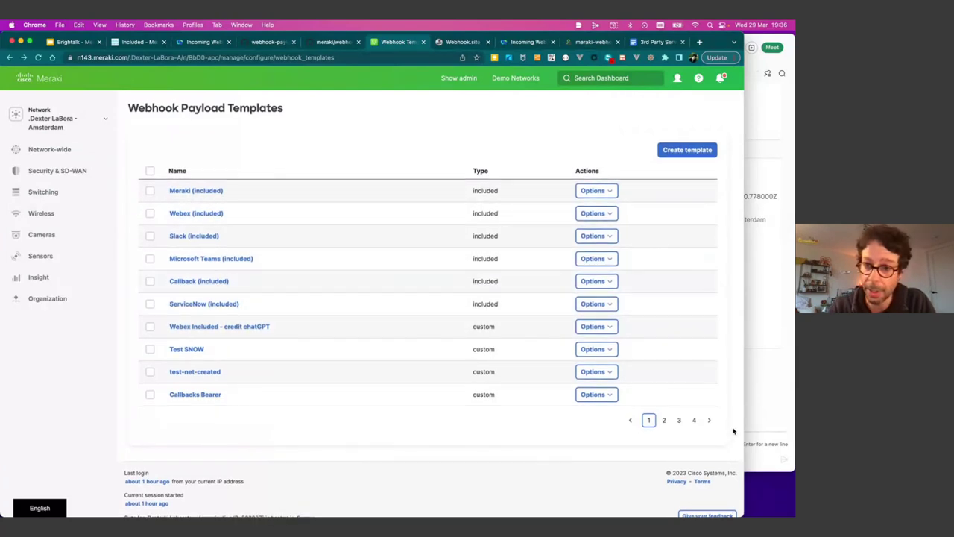
left_click(664, 420)
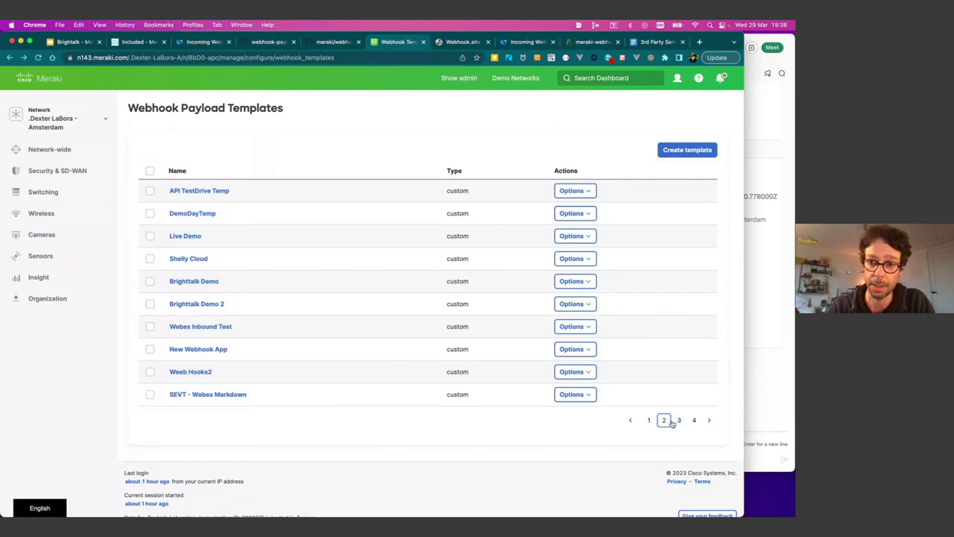
left_click(679, 420)
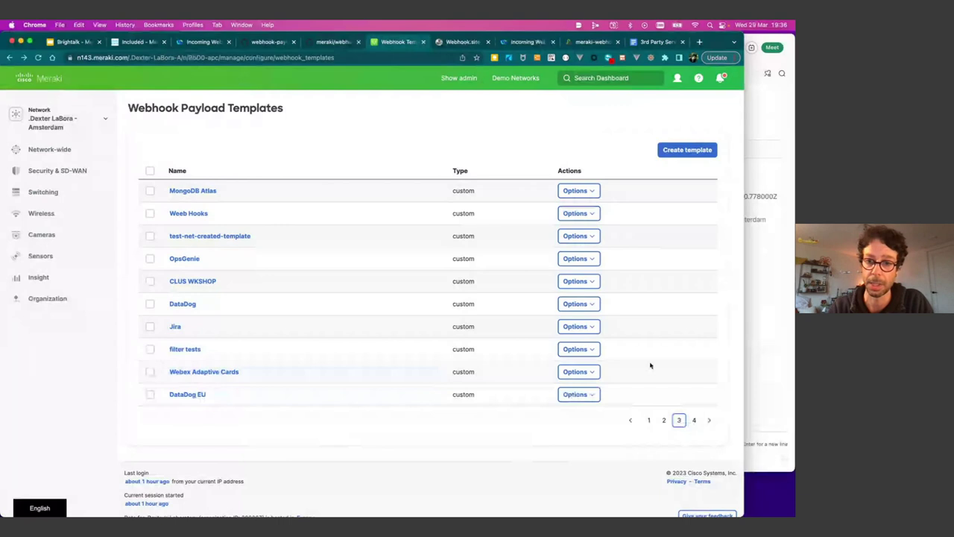
left_click(589, 372)
left_click(585, 412)
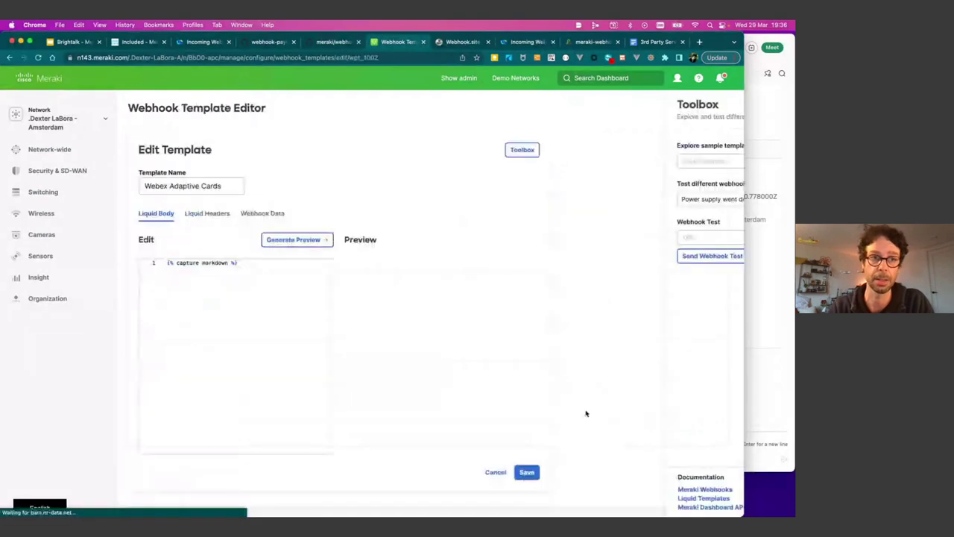
Generate the preview of the Webex Adaptive Cards template and highlight the imageUrl condition in its Liquid body.
left_click(293, 240)
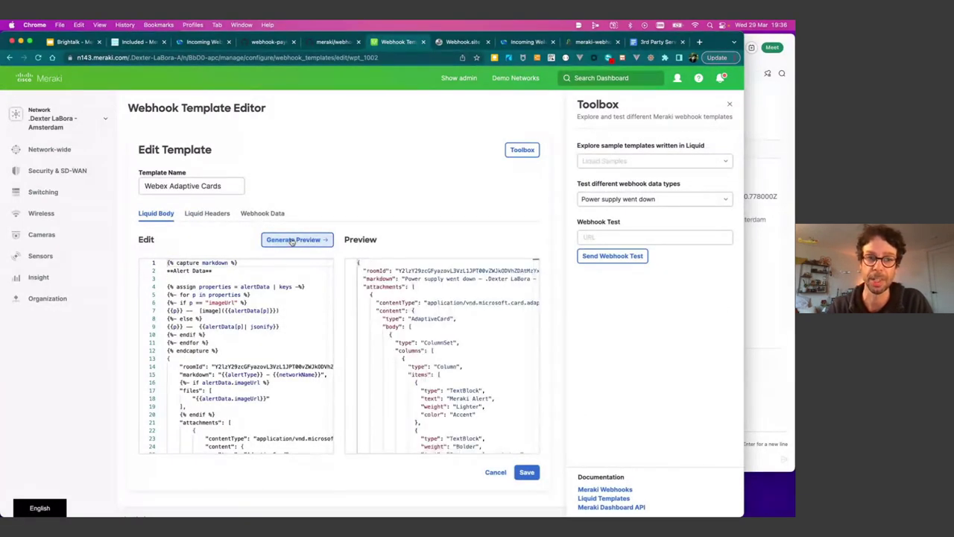
scroll(419, 262, "down", 3)
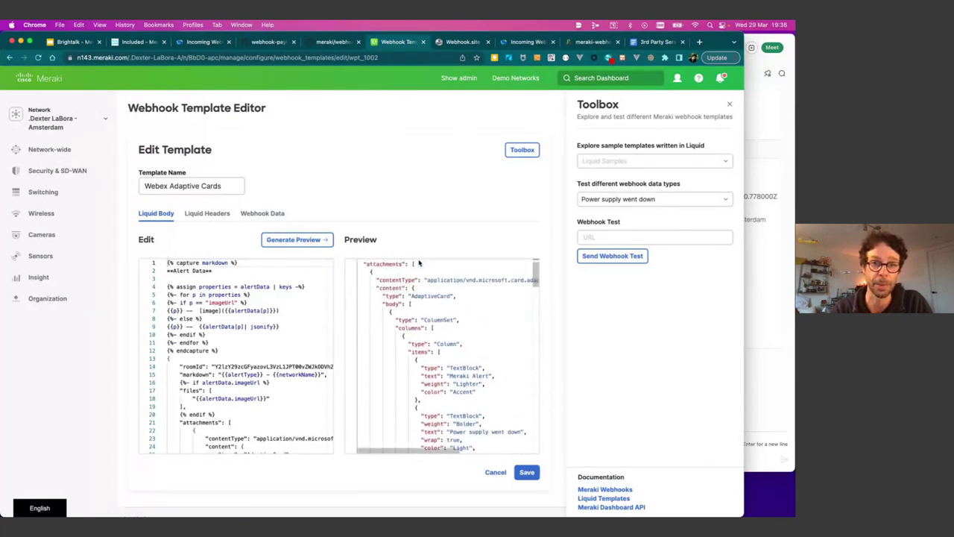
scroll(419, 262, "up", 2)
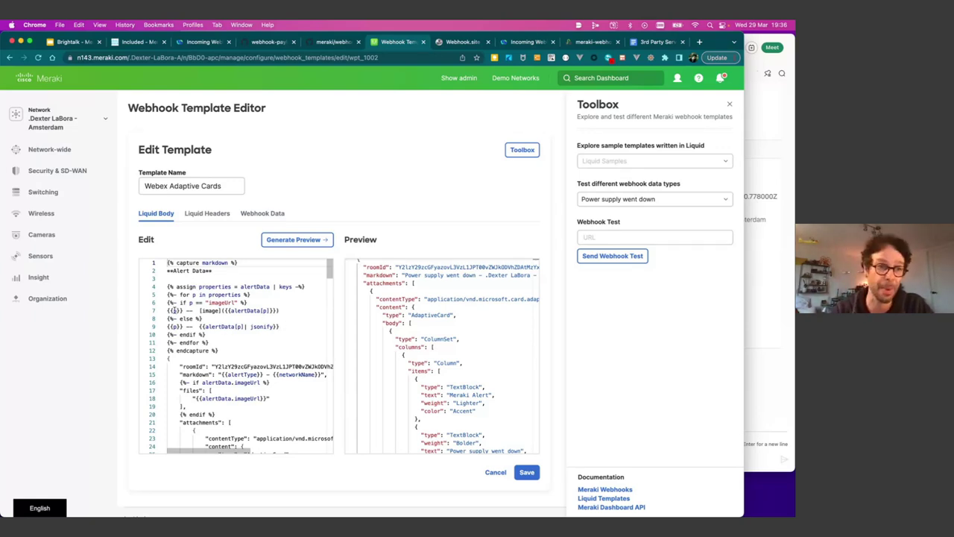
left_click_drag(168, 303, 235, 303)
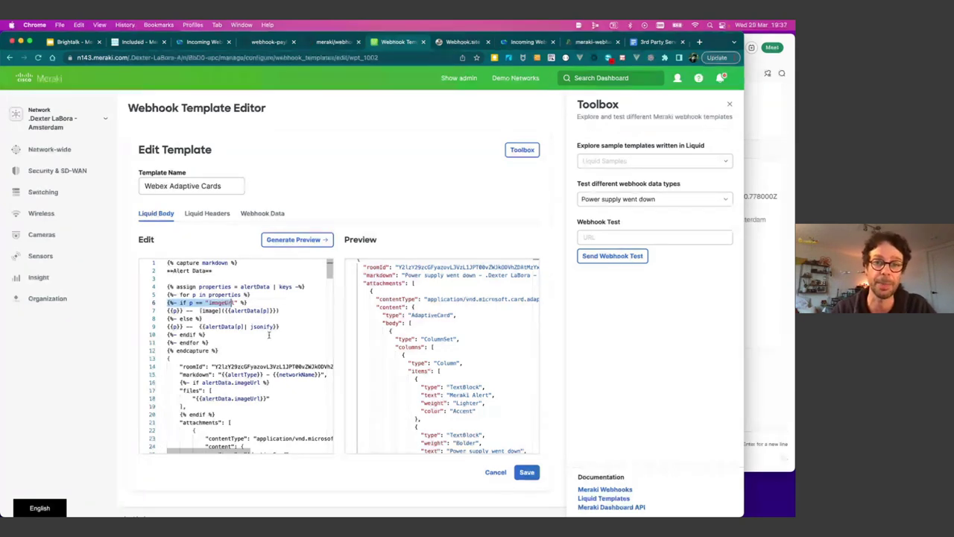
Switch to the Webex General space and highlight the Motion detected title on the adaptive card alert.
left_click(628, 238)
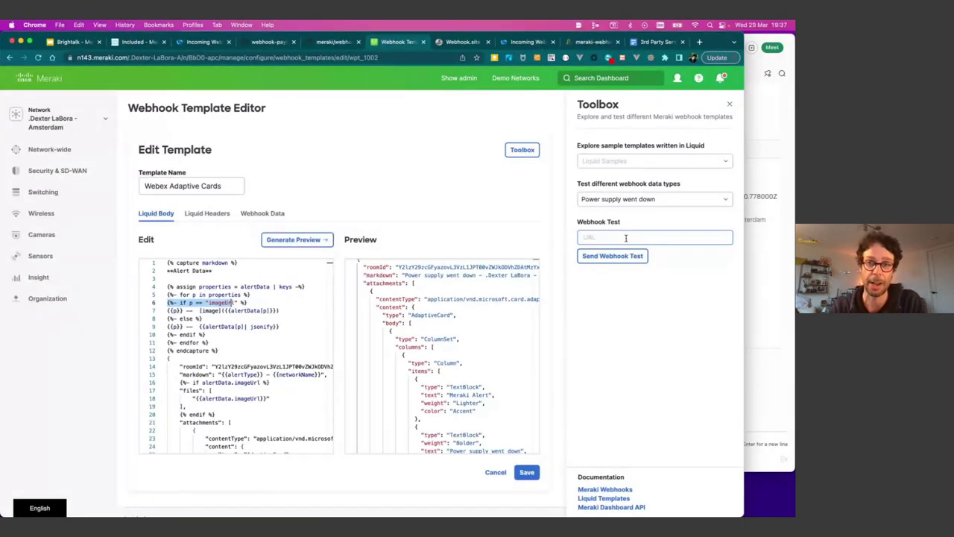
left_click(775, 303)
left_click(754, 464)
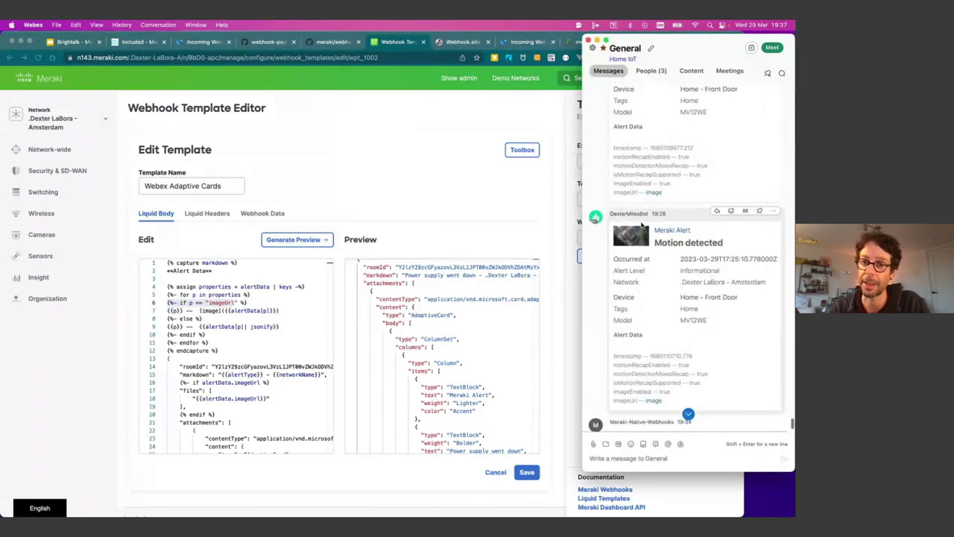
triple_click(657, 242)
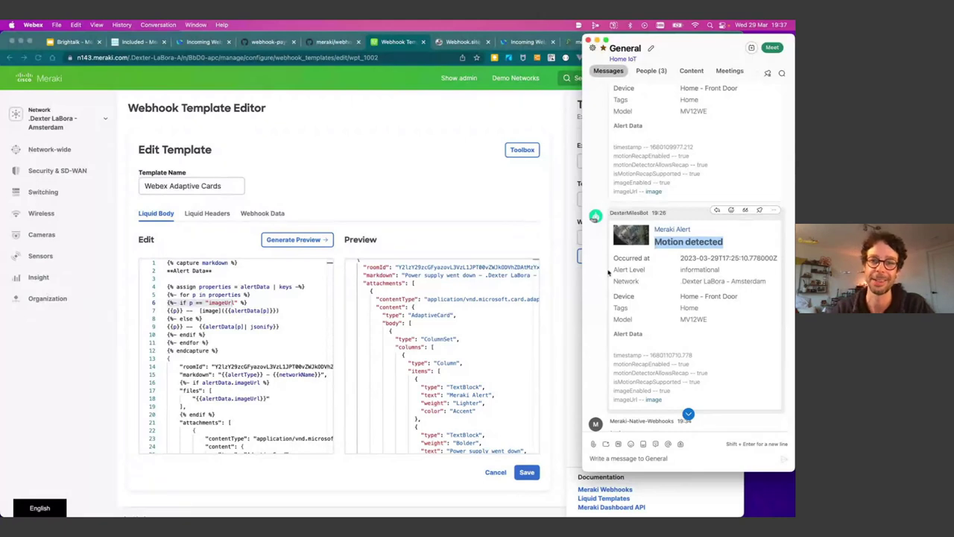
Switch to Chrome, open the Learning Lab linked from the Meraki Developer Hub webhooks page, and review its Introduction.
left_click(511, 214)
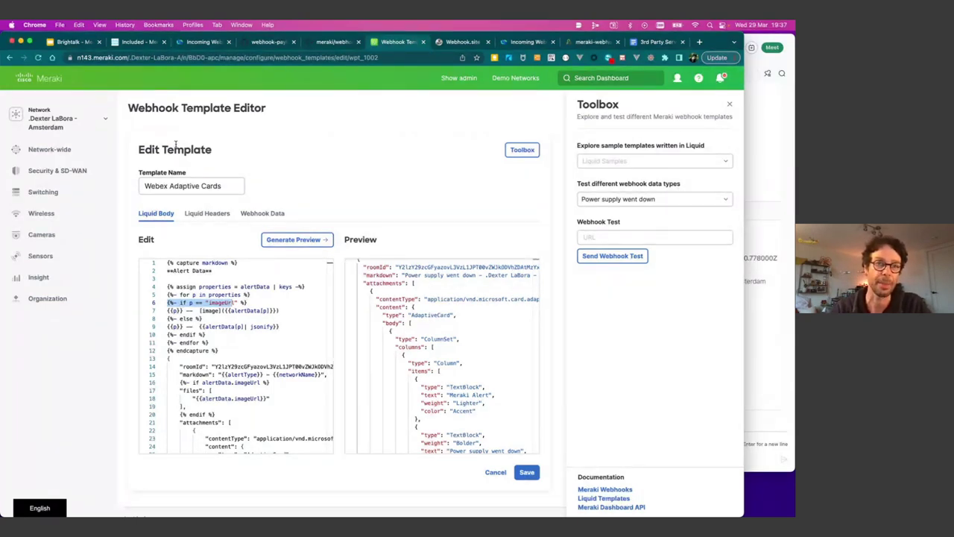
left_click(68, 44)
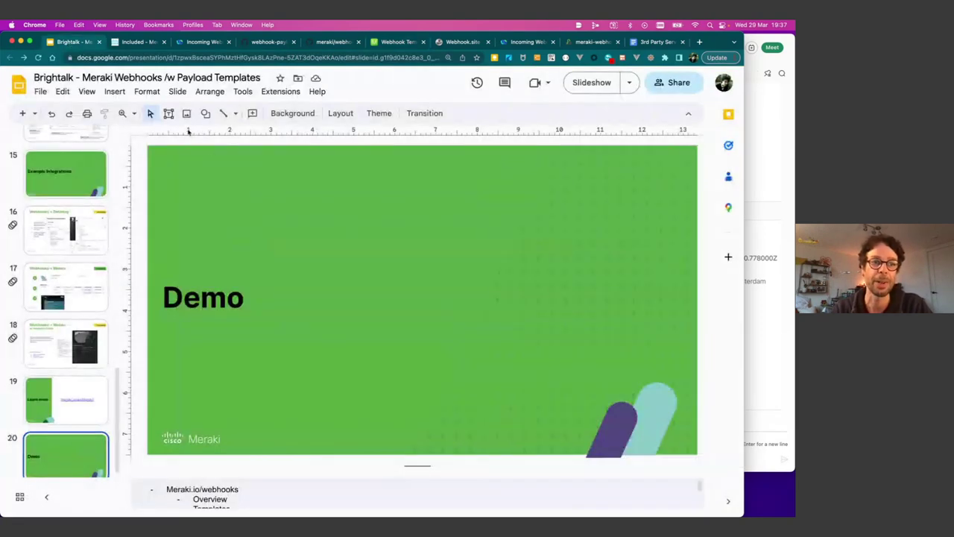
left_click(138, 42)
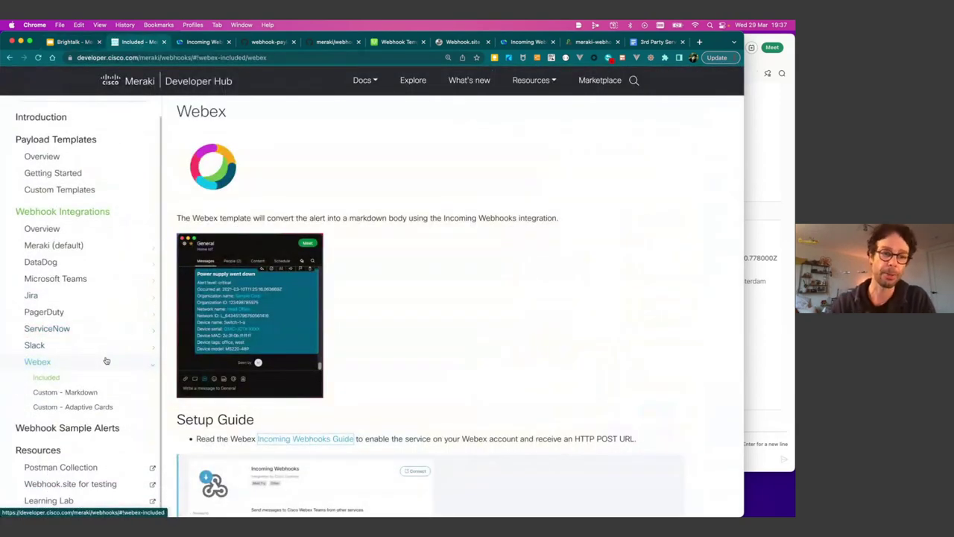
left_click(60, 501)
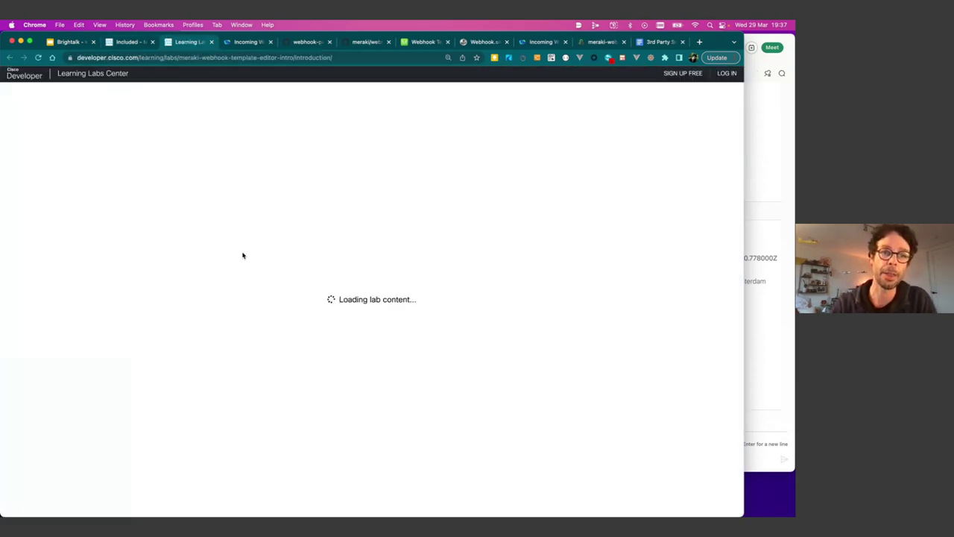
scroll(241, 254, "down", 5)
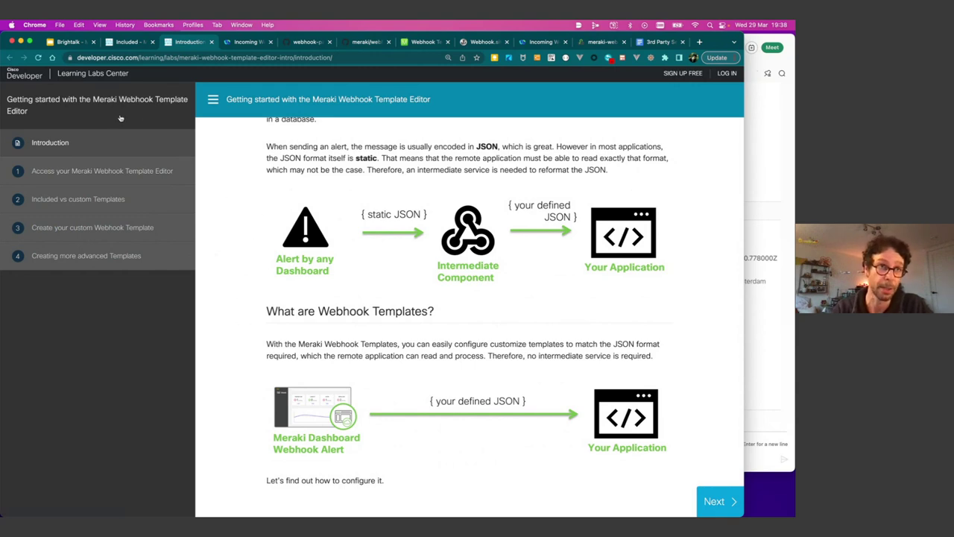
scroll(259, 233, "up", 5)
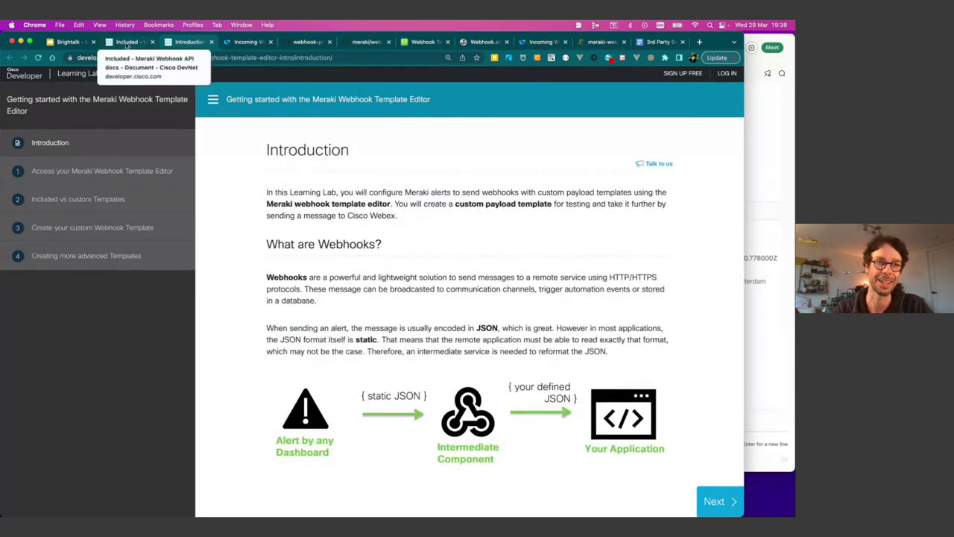
Open the 3rd Party Services and Webhook Templates document, review the service configurations and highlight the body properties of the Datadog entry below AWS Lambda.
left_click(64, 47)
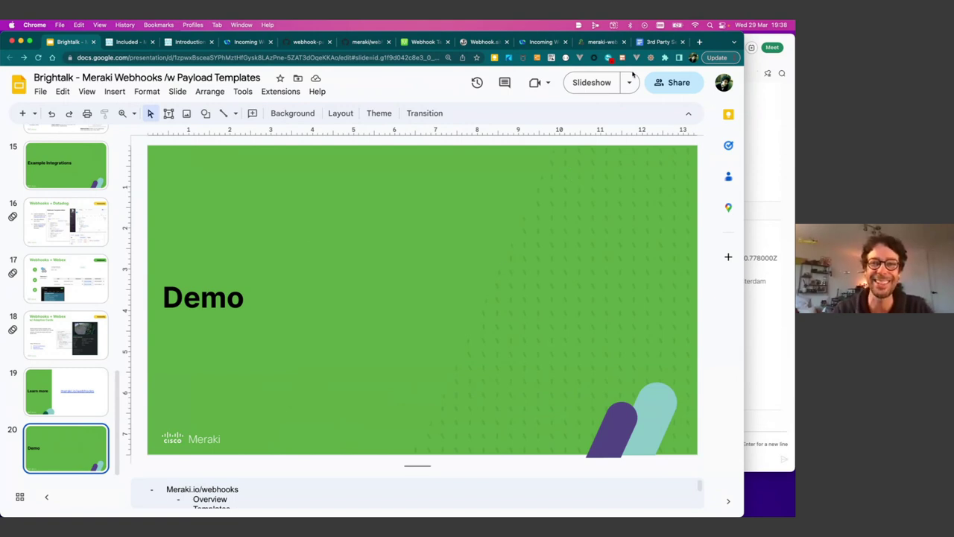
left_click(655, 42)
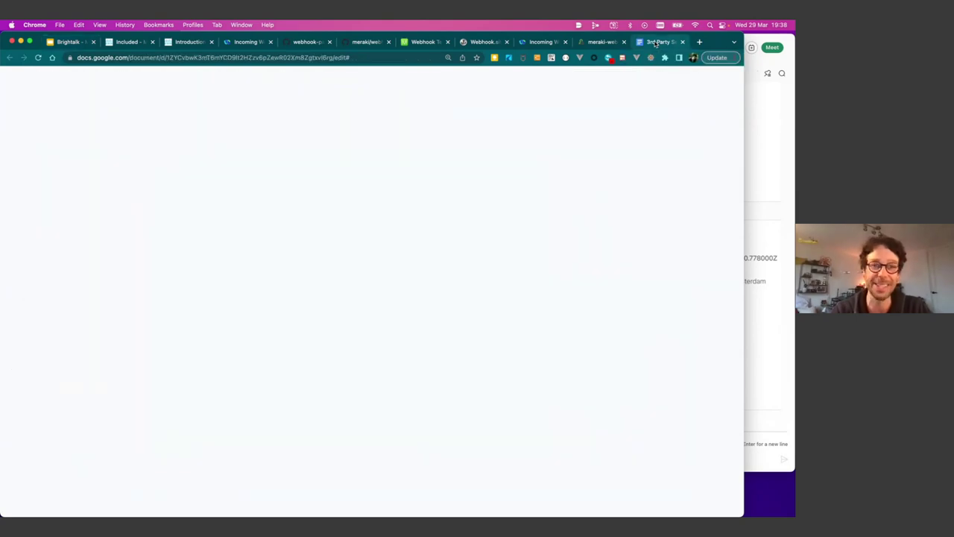
scroll(345, 353, "down", 3)
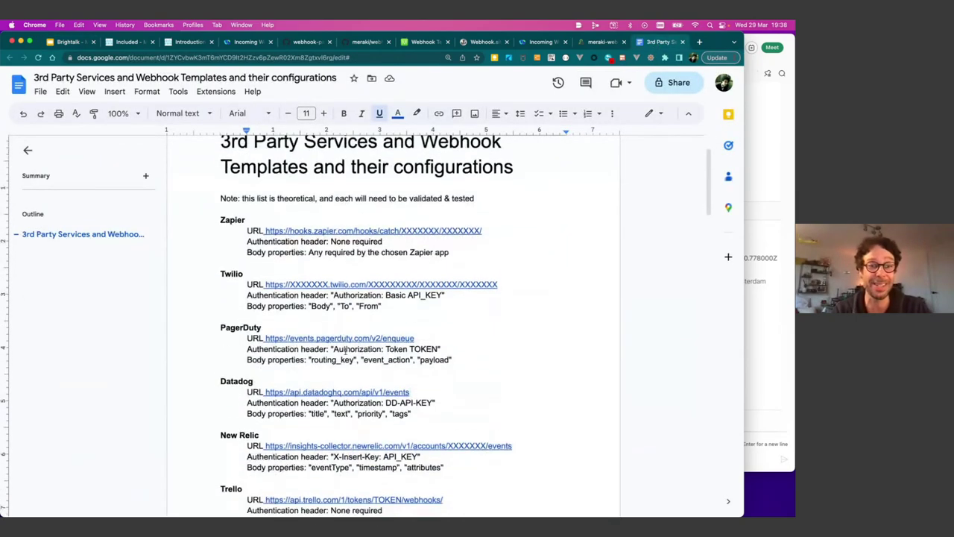
scroll(346, 353, "down", 4)
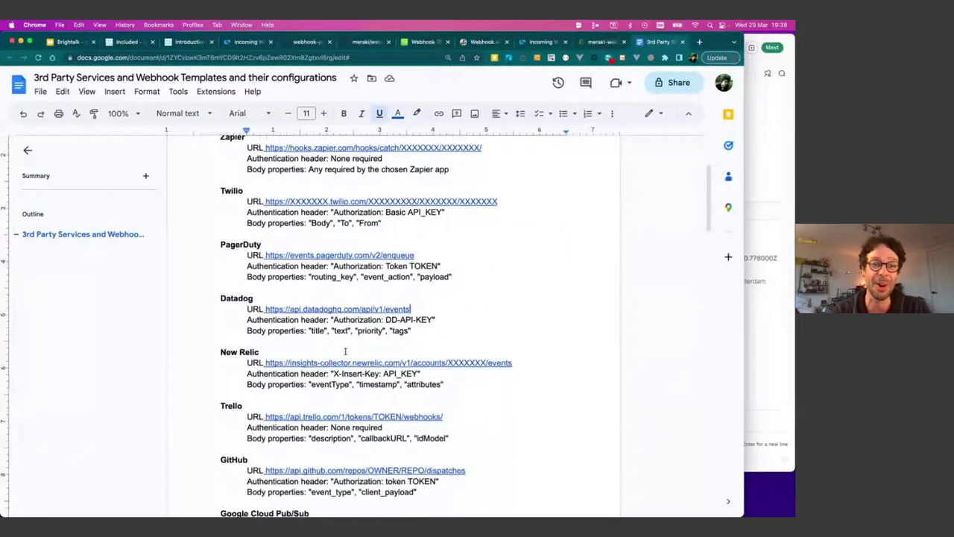
scroll(345, 351, "down", 4)
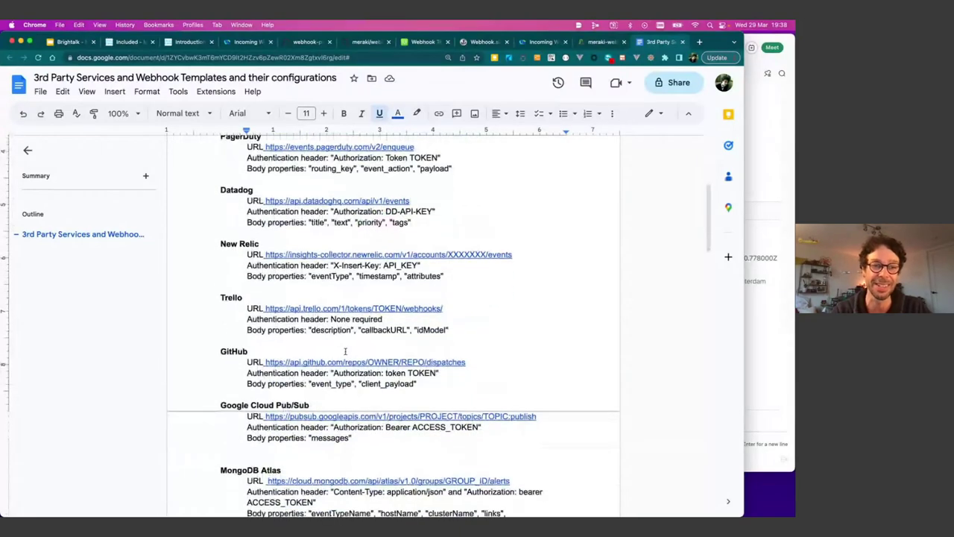
scroll(345, 350, "down", 3)
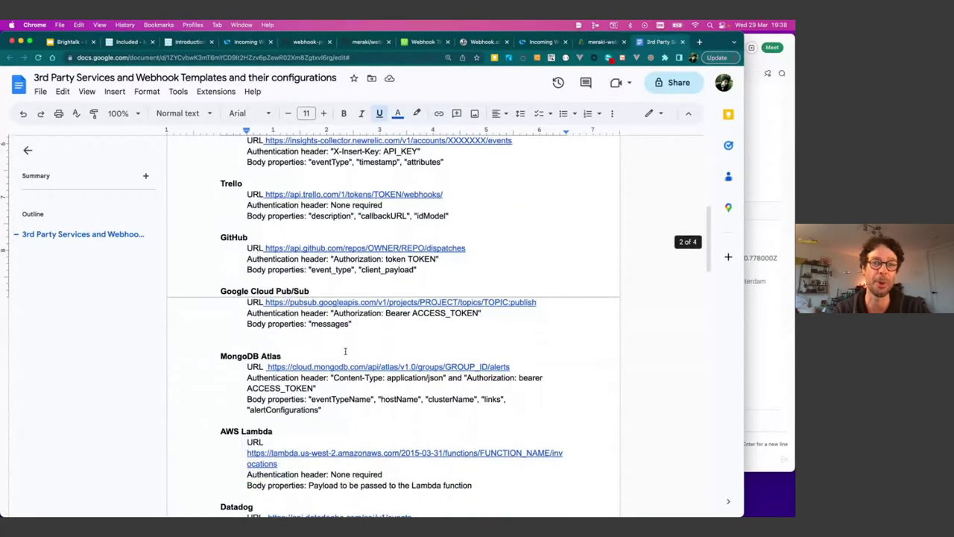
scroll(345, 351, "down", 5)
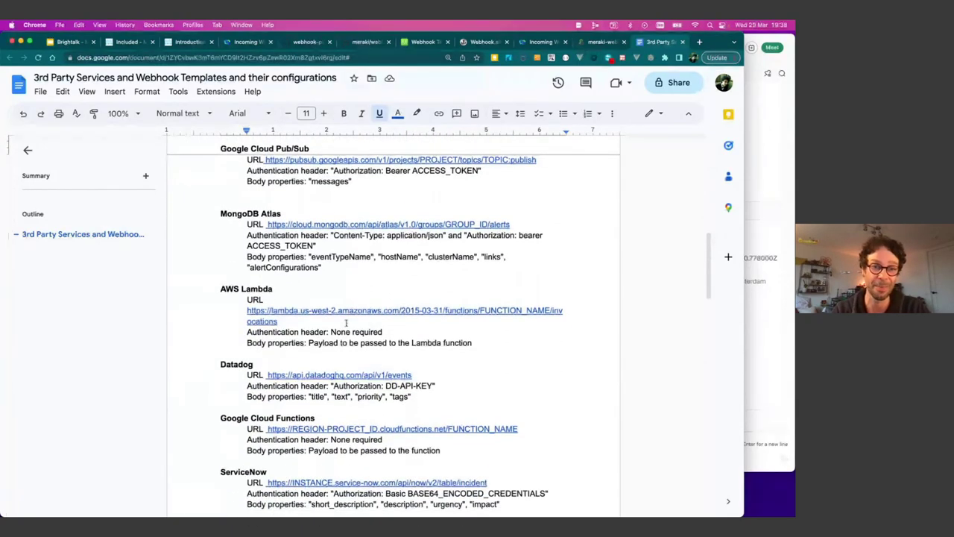
scroll(328, 337, "down", 1)
scroll(327, 337, "down", 1)
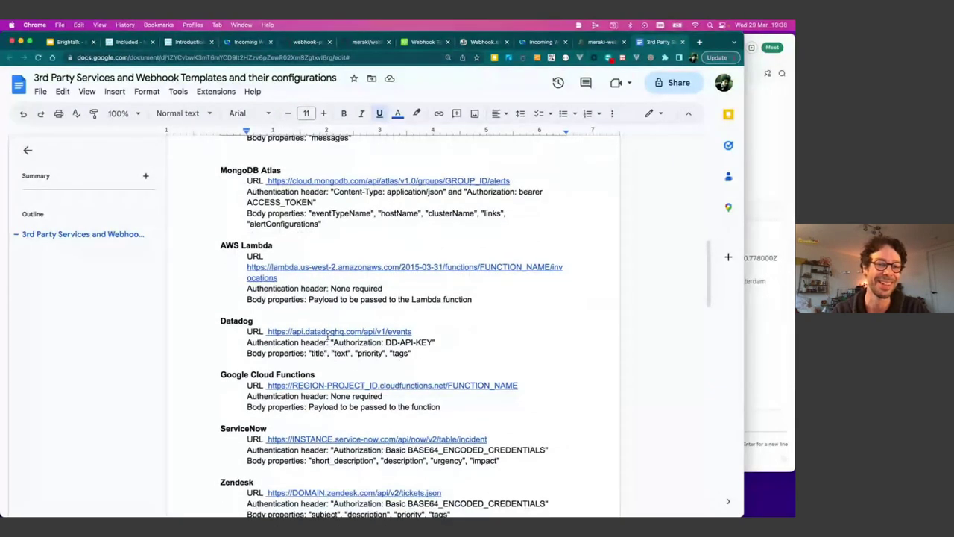
left_click_drag(308, 329, 409, 342)
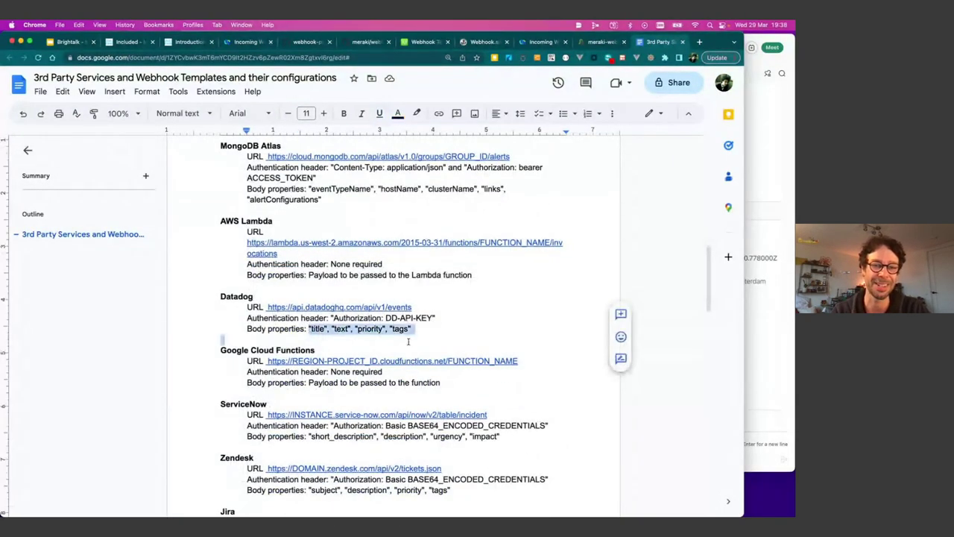
Look through the remaining service configurations down to Atlassian Jira Service Desk and return to the Brightalk presentation.
scroll(409, 342, "down", 2)
scroll(409, 341, "down", 5)
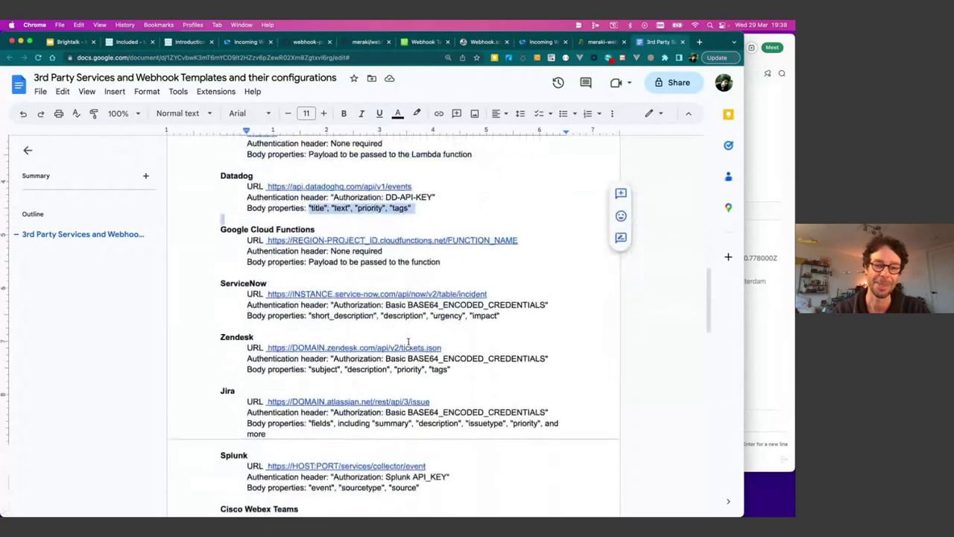
scroll(409, 341, "down", 6)
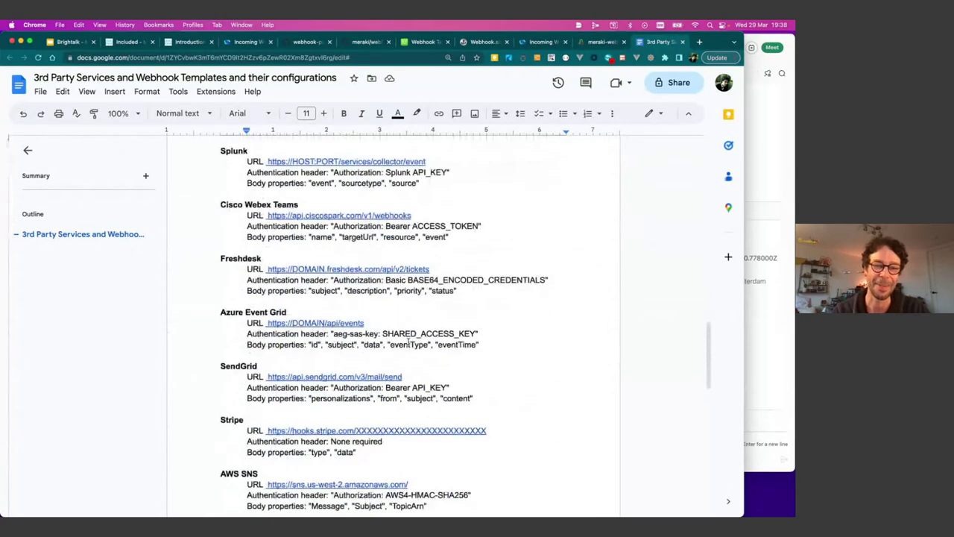
scroll(408, 342, "down", 13)
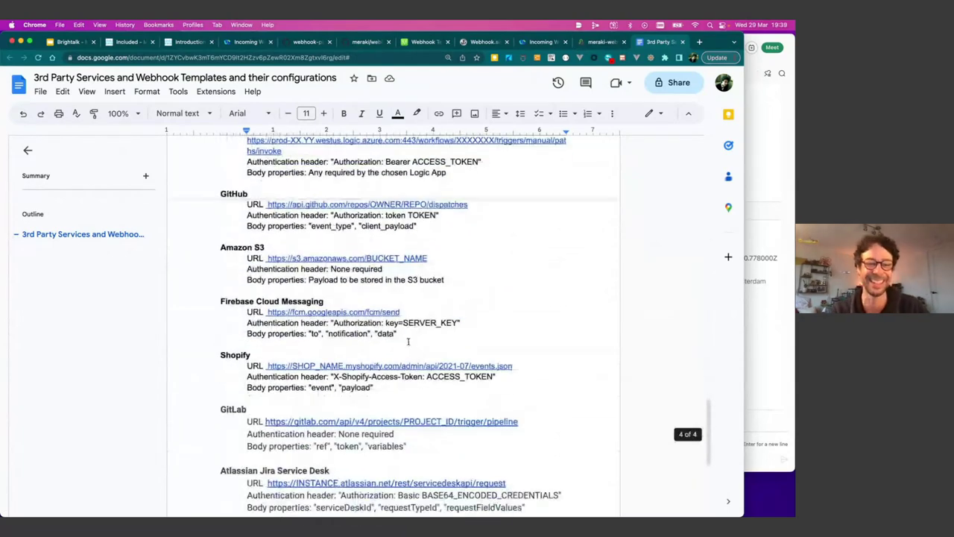
scroll(409, 341, "up", 20)
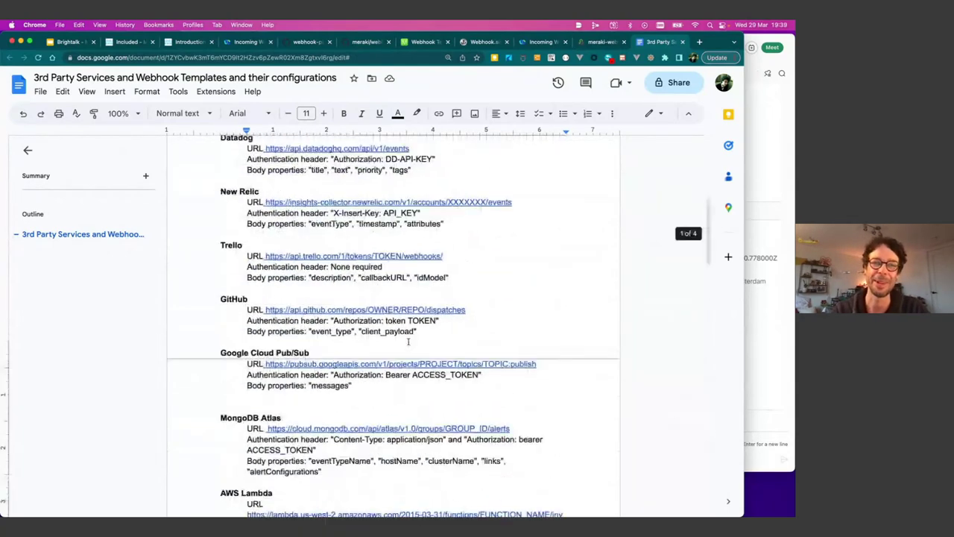
scroll(409, 341, "up", 3)
left_click(67, 42)
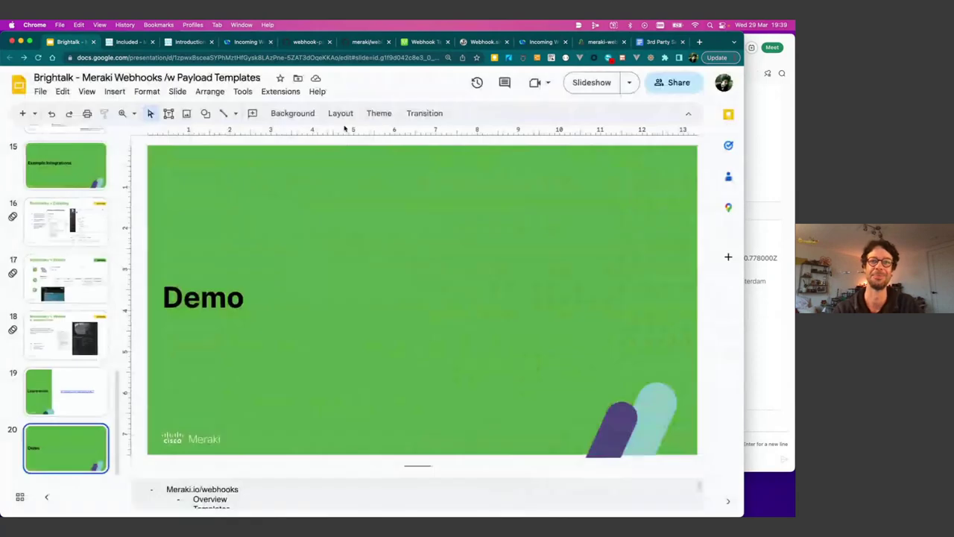